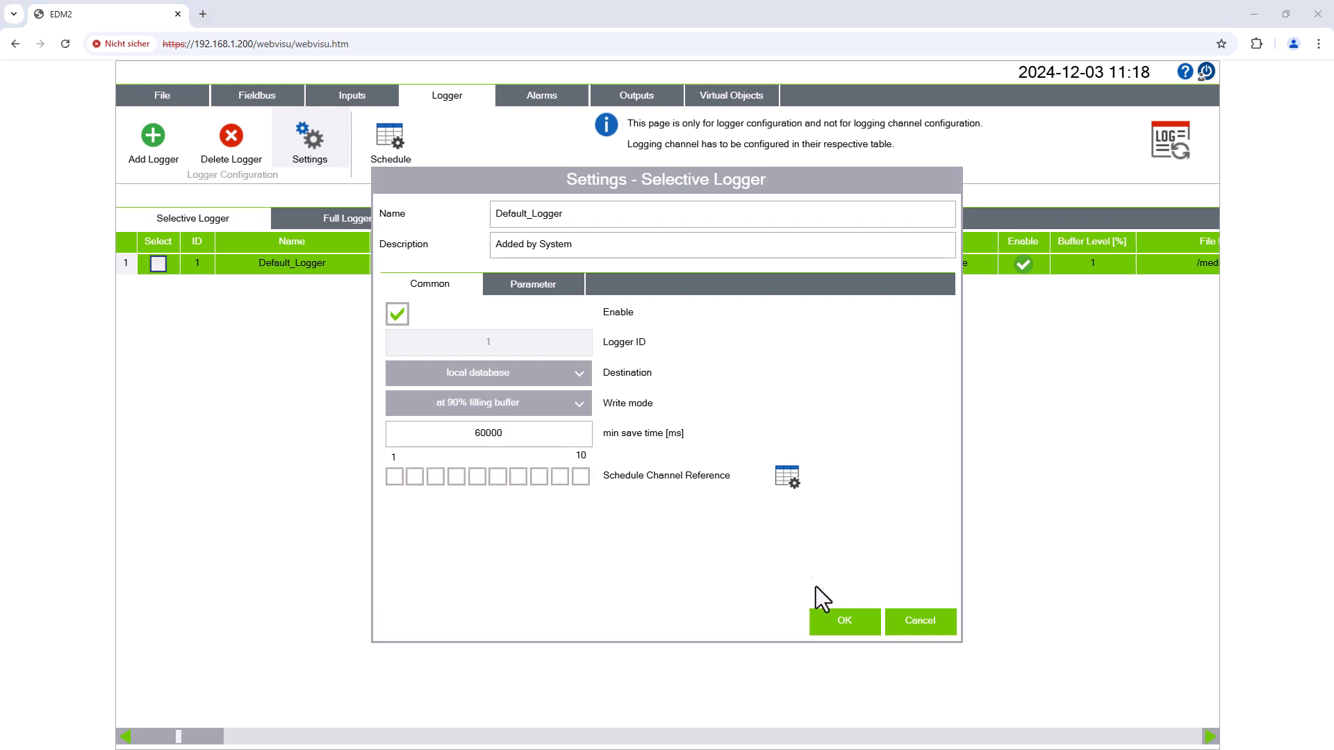
- Apply the Default_Logger settings with local database destination and 60000 ms minimum save time
{"action": "left_click", "coordinate": [837, 621]}
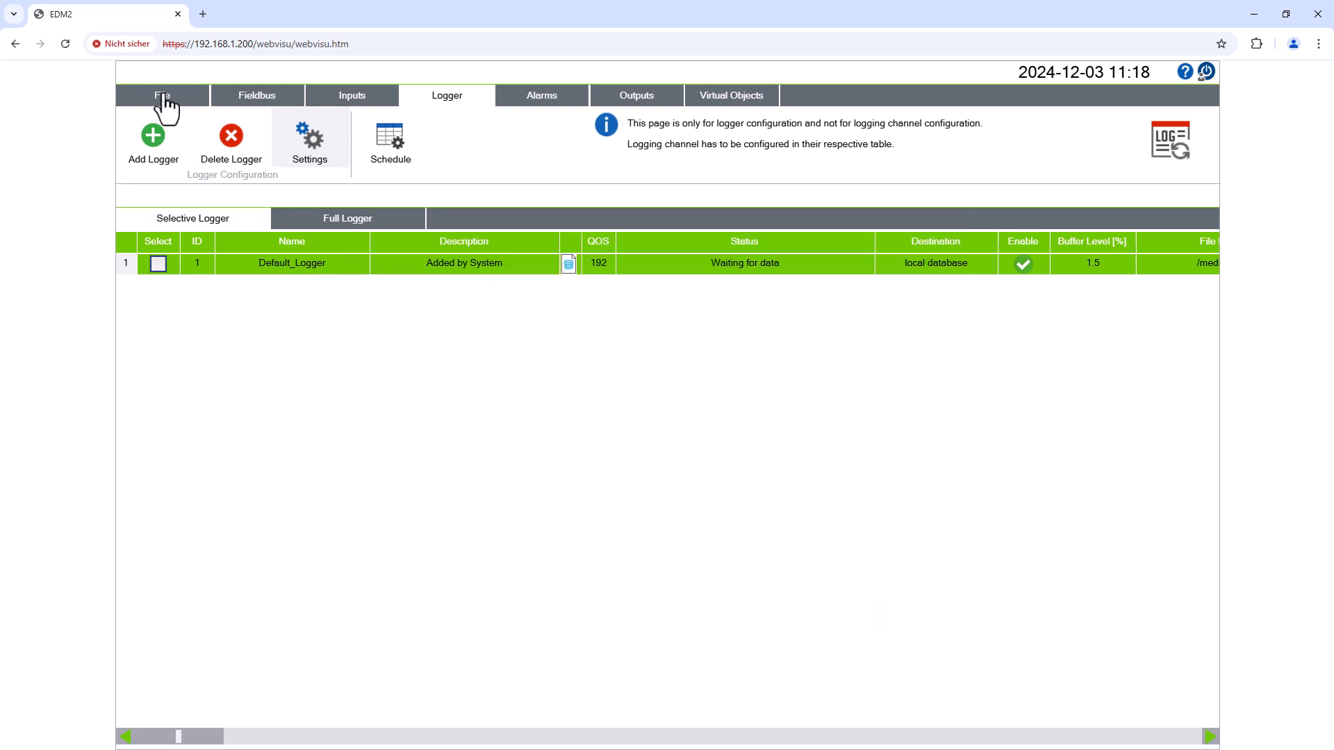
- Check the license status table, then view the Inputs summary of the four Hall1 measurements
{"action": "left_click", "coordinate": [161, 96]}
{"action": "left_click", "coordinate": [195, 431]}
{"action": "left_click", "coordinate": [381, 93]}
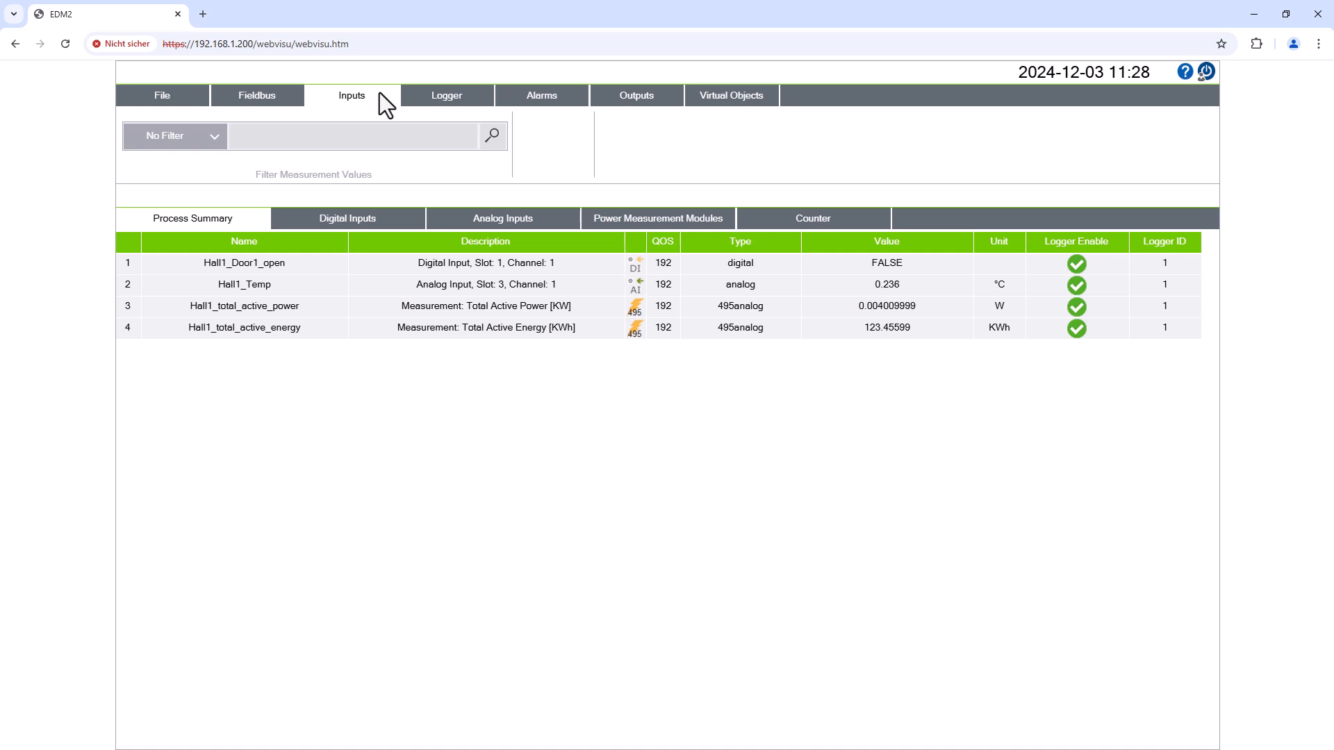
- Show the Information page with version 2.6.1, visualization links and SD-card storage details
{"action": "left_click", "coordinate": [194, 94]}
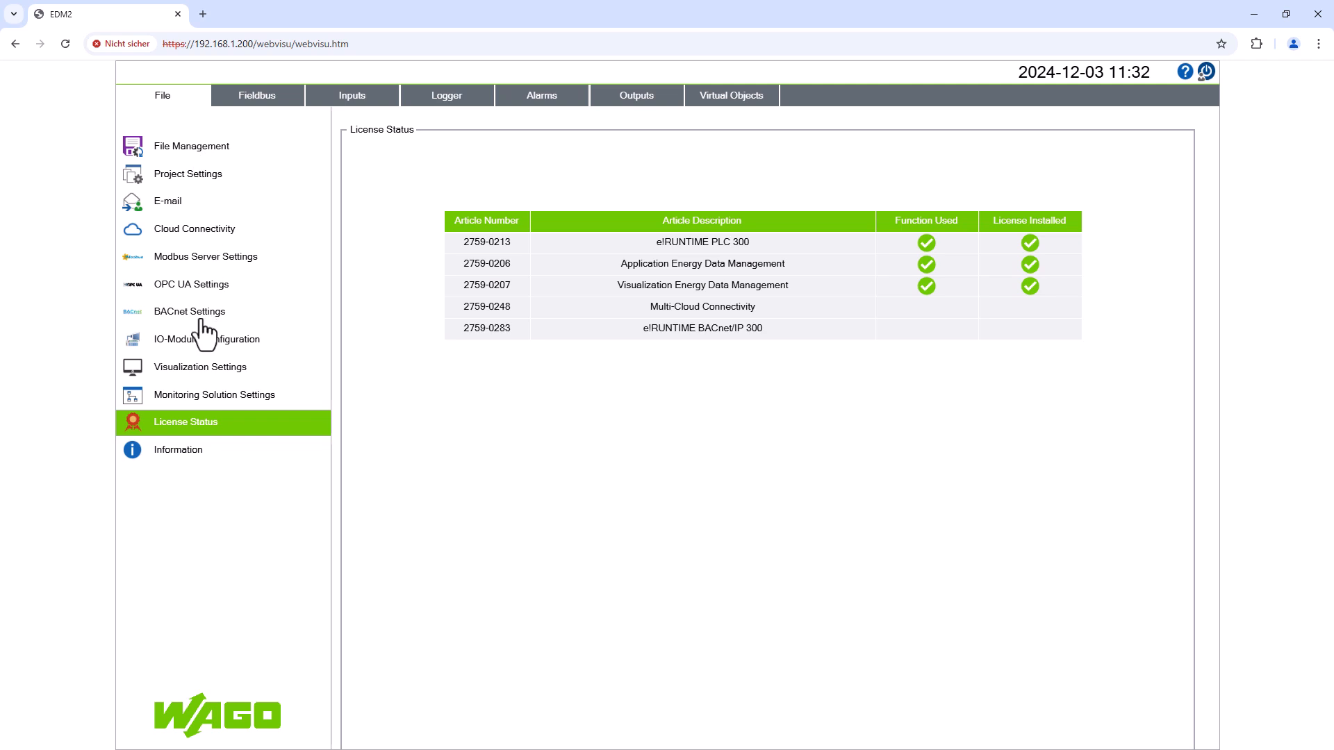
{"action": "left_click", "coordinate": [203, 379]}
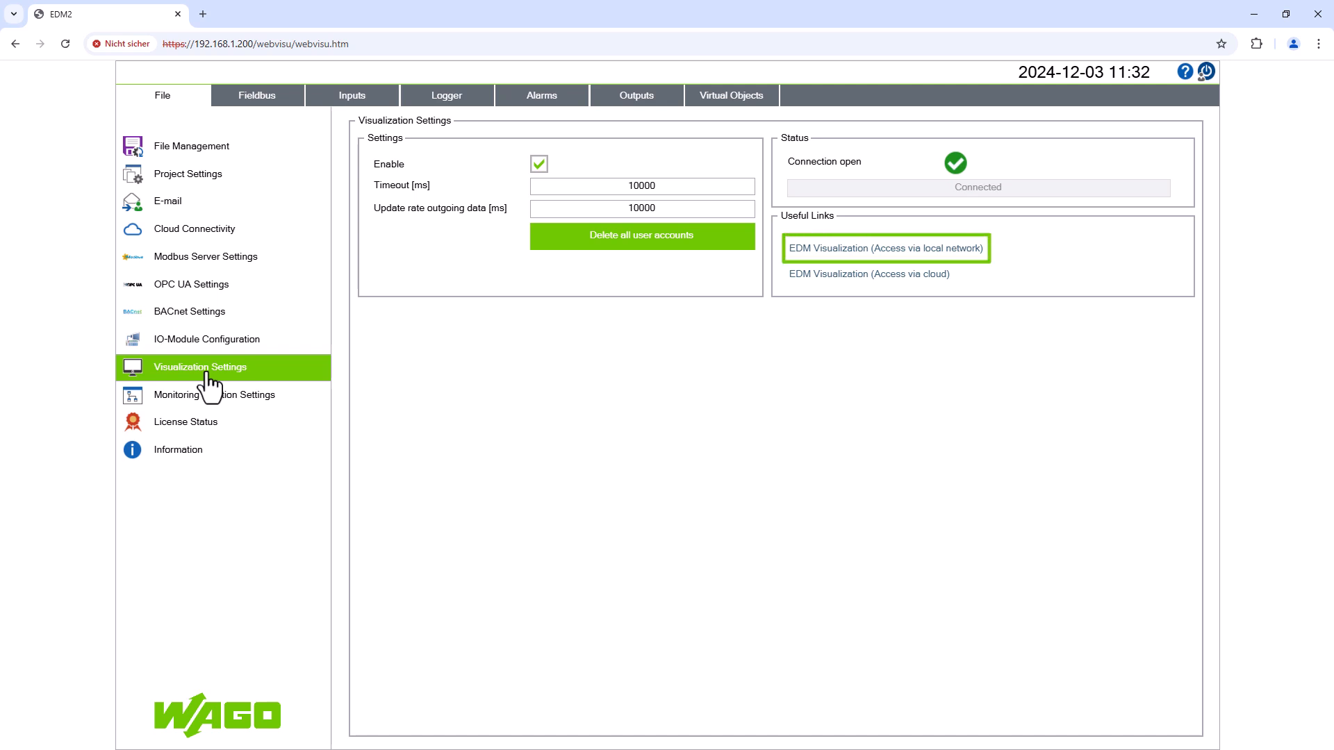
{"action": "left_click", "coordinate": [185, 459]}
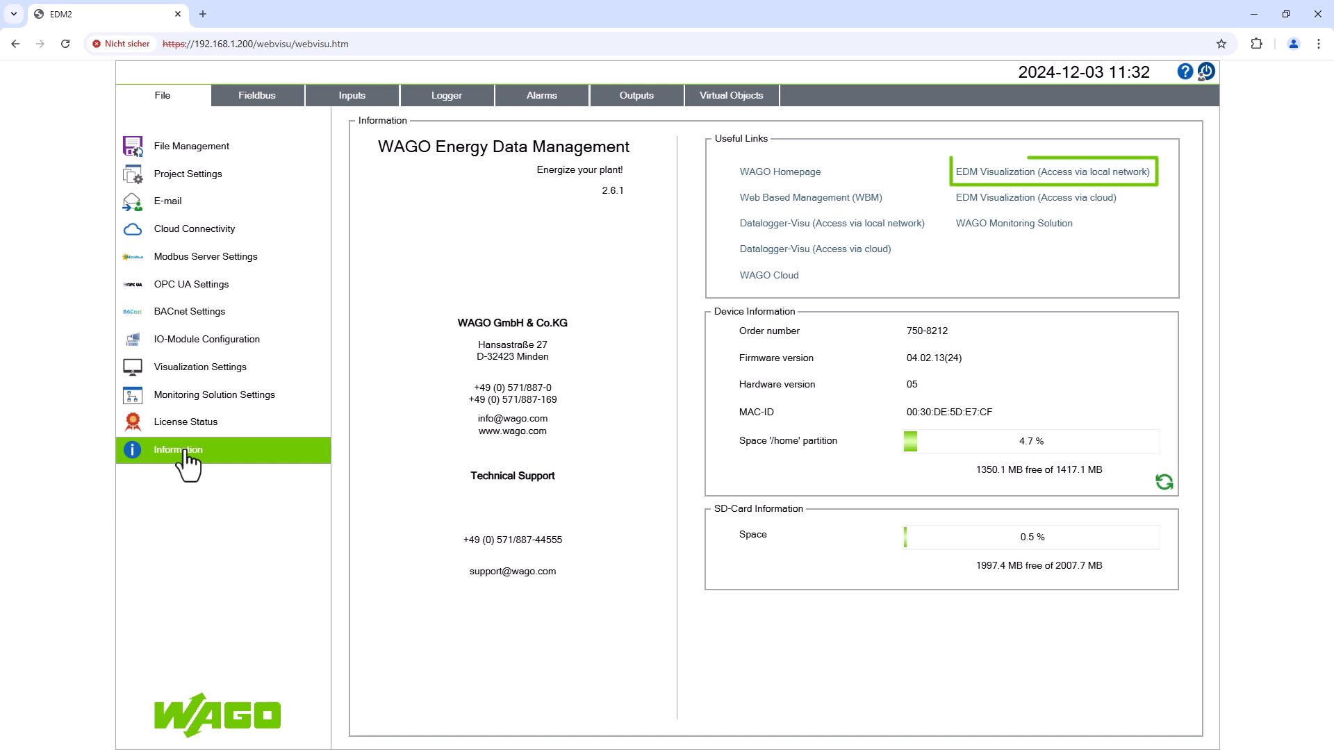
- Open EDM Visualization via local network and fill in the admin's username, first and last names
{"action": "left_click", "coordinate": [1061, 172]}
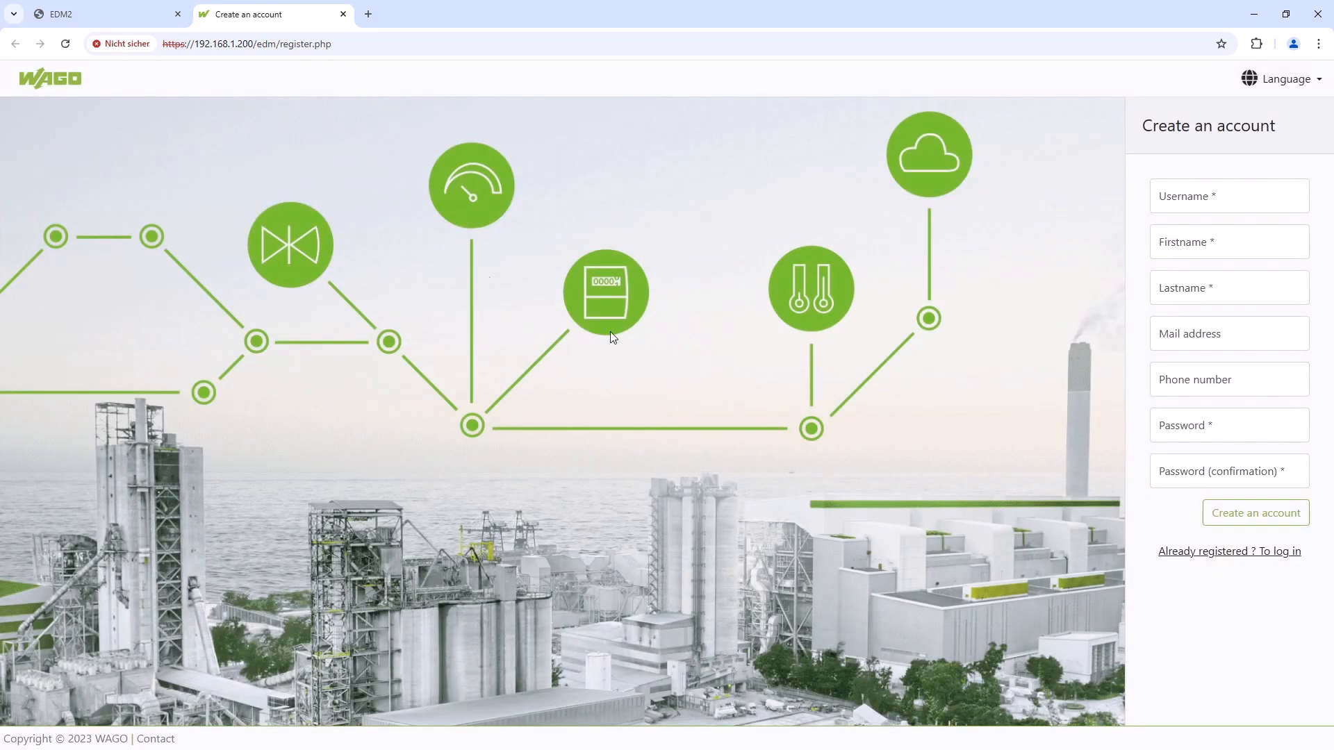
{"action": "left_click", "coordinate": [1212, 194]}
{"action": "left_click", "coordinate": [1223, 236]}
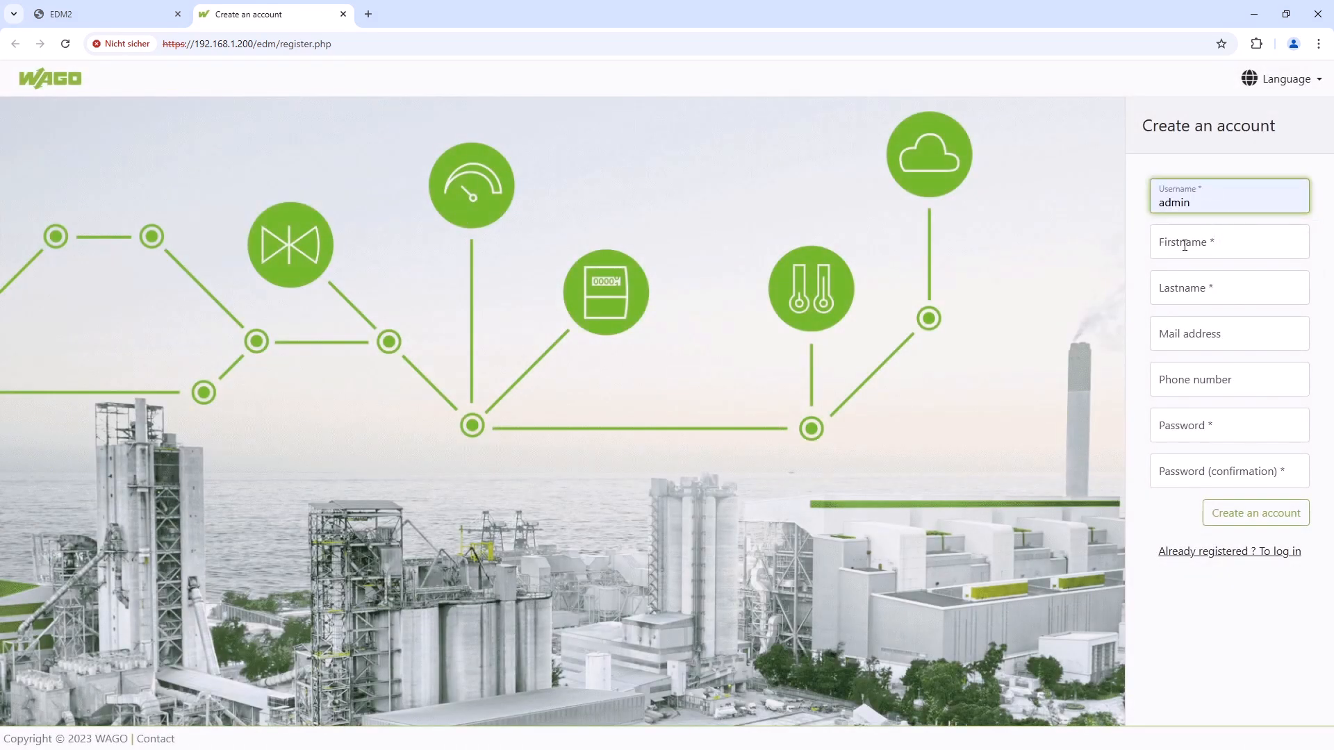
{"action": "left_click", "coordinate": [1184, 243]}
{"action": "left_click", "coordinate": [1214, 281]}
{"action": "left_click", "coordinate": [1210, 283]}
{"action": "left_click", "coordinate": [1219, 326]}
{"action": "left_click", "coordinate": [1178, 334]}
- Enter and confirm the account password and create the admin account
{"action": "left_click", "coordinate": [1217, 427]}
{"action": "type", "text": "••••"}
{"action": "left_click", "coordinate": [1208, 468]}
{"action": "type", "text": "••••"}
{"action": "left_click", "coordinate": [1280, 512]}
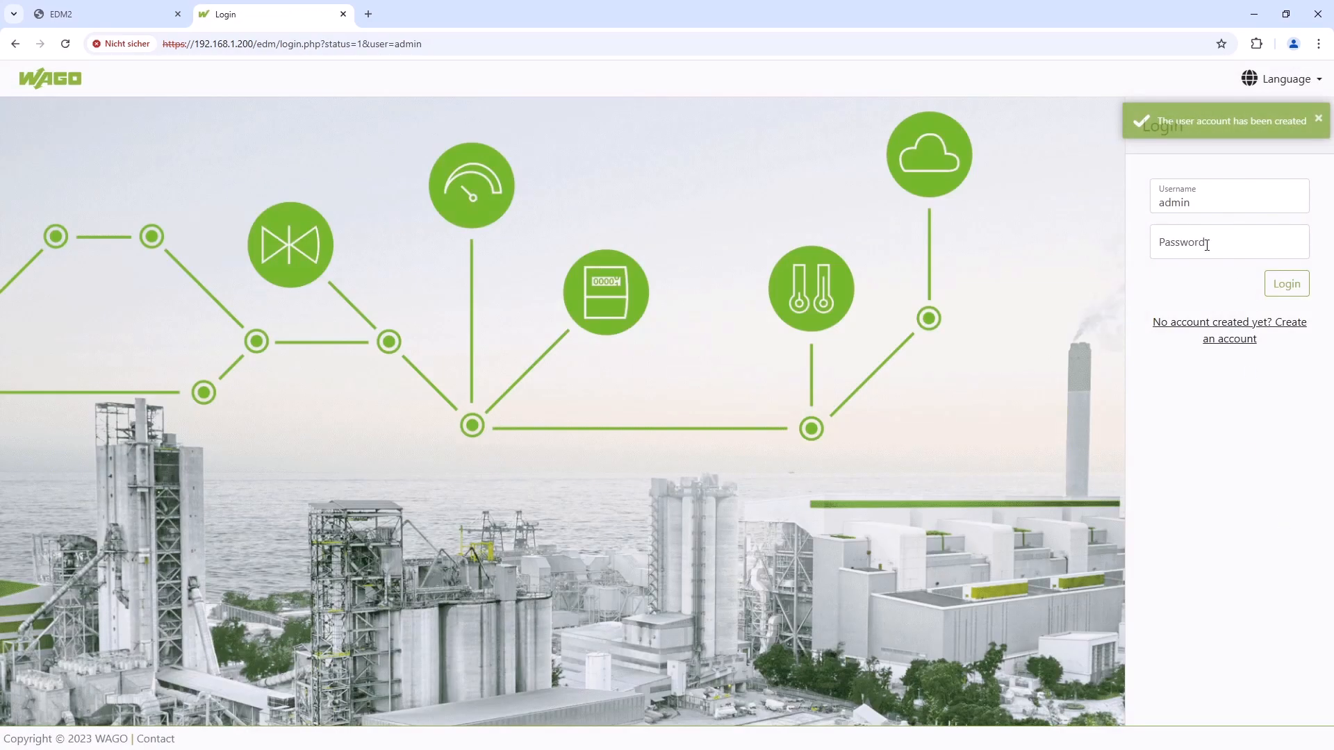
- Log in with the new admin account's password to reach Dashboard 1
{"action": "left_click", "coordinate": [1207, 244]}
{"action": "type", "text": "••••"}
{"action": "left_click", "coordinate": [1298, 285]}
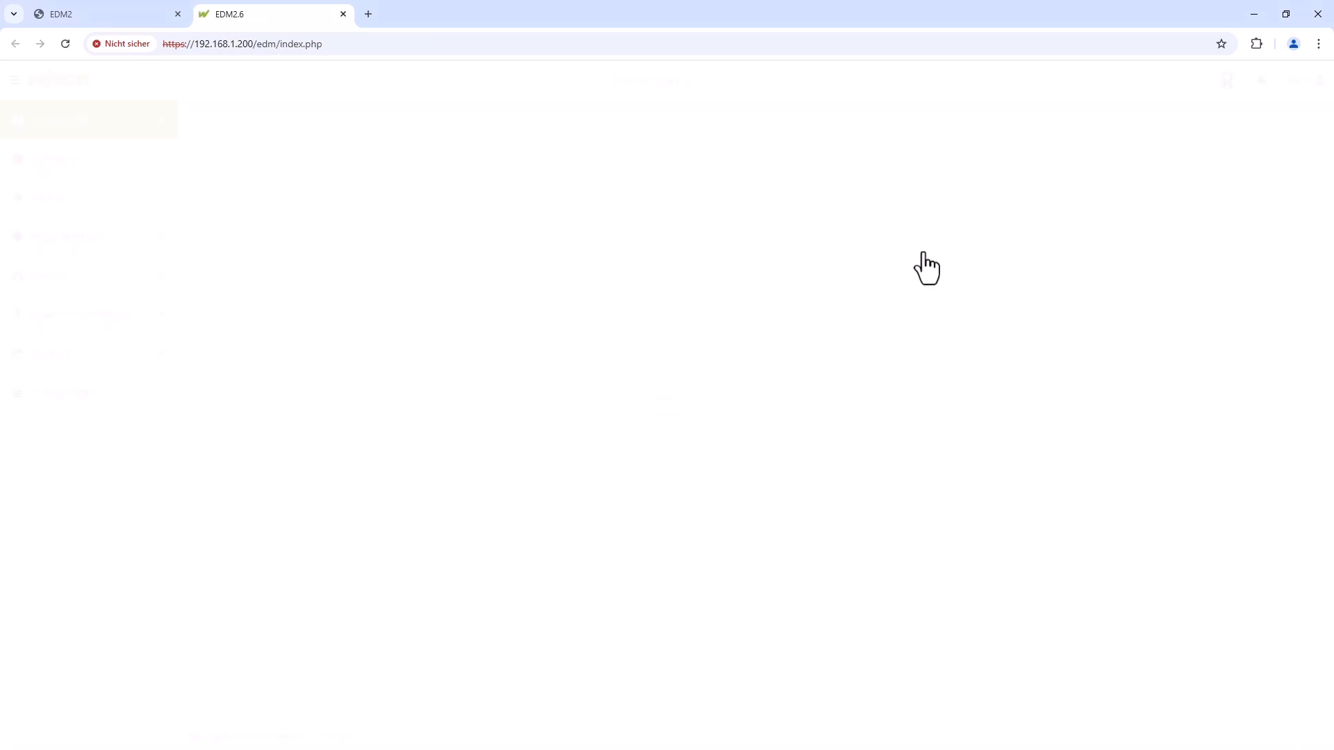
- Open the empty User management list, preview Add user profiles, then expand Physical Inputs and Fieldbus
{"action": "left_click", "coordinate": [1315, 89]}
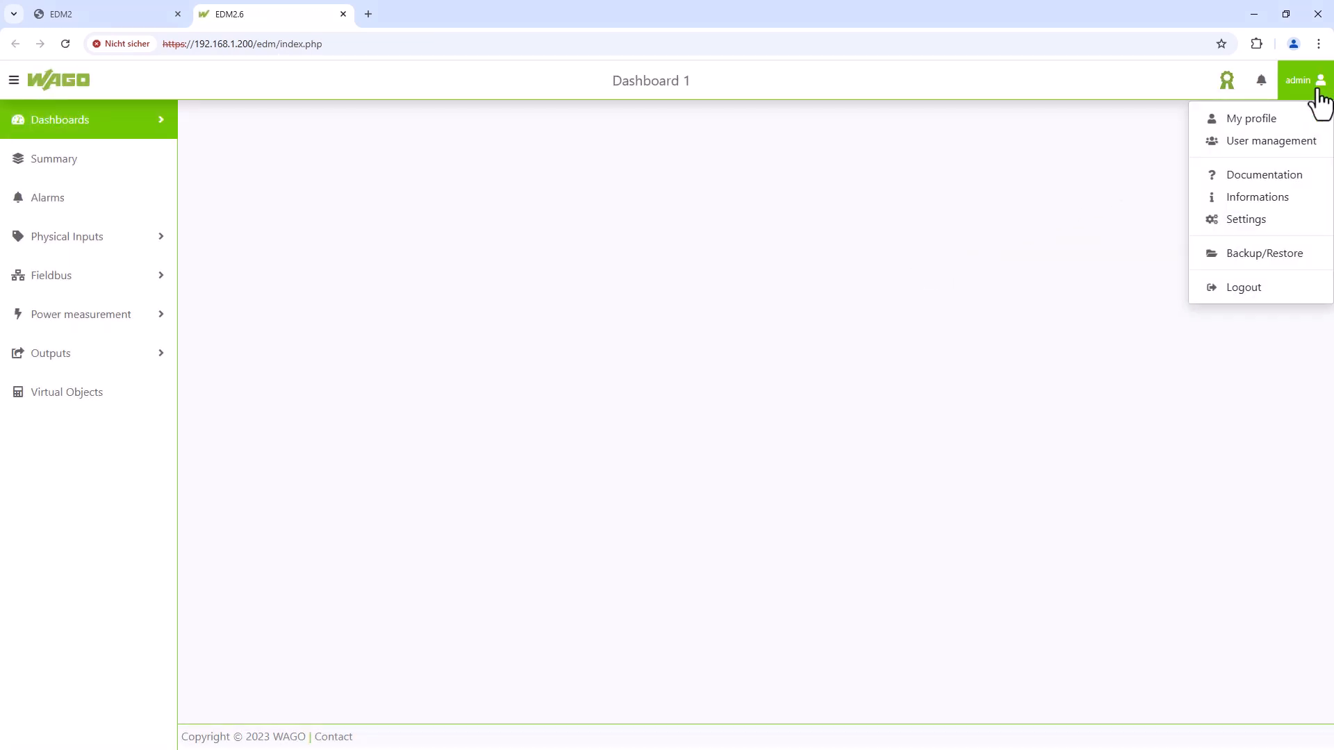
{"action": "left_click", "coordinate": [1287, 142]}
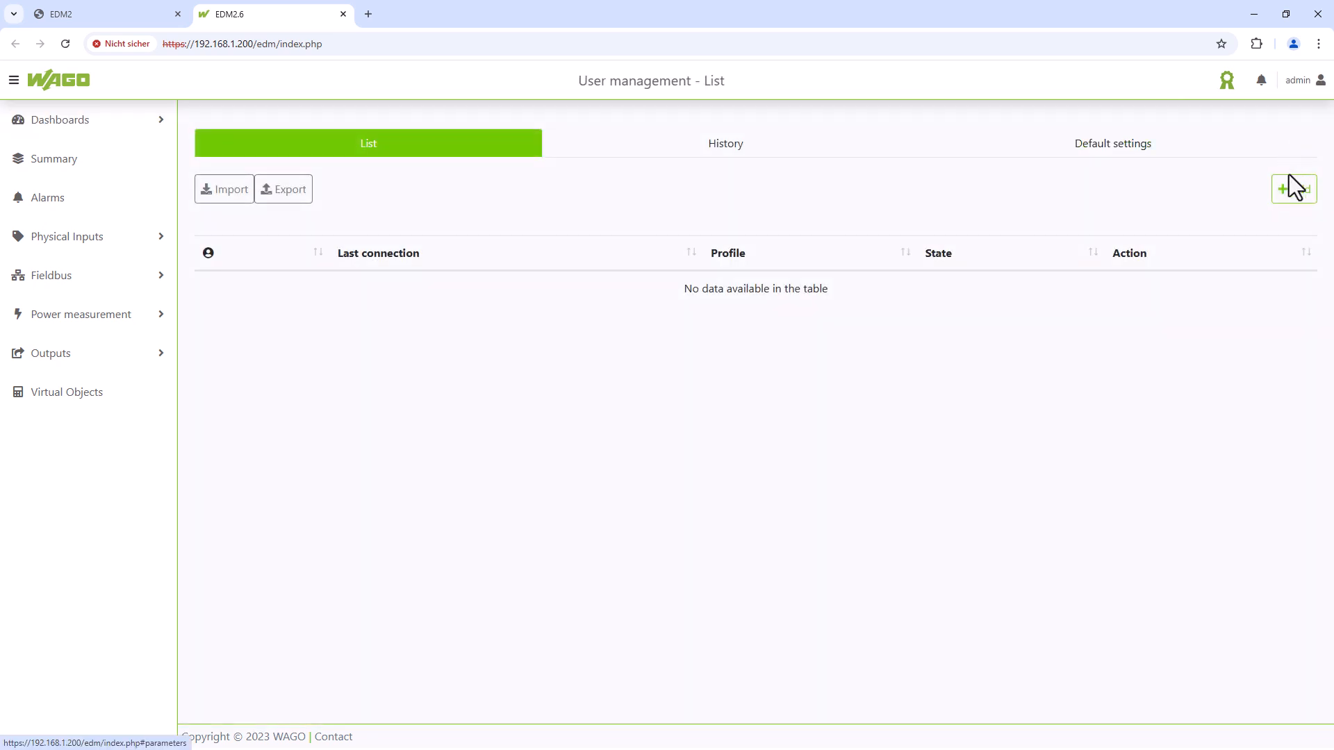
{"action": "left_click", "coordinate": [1292, 198]}
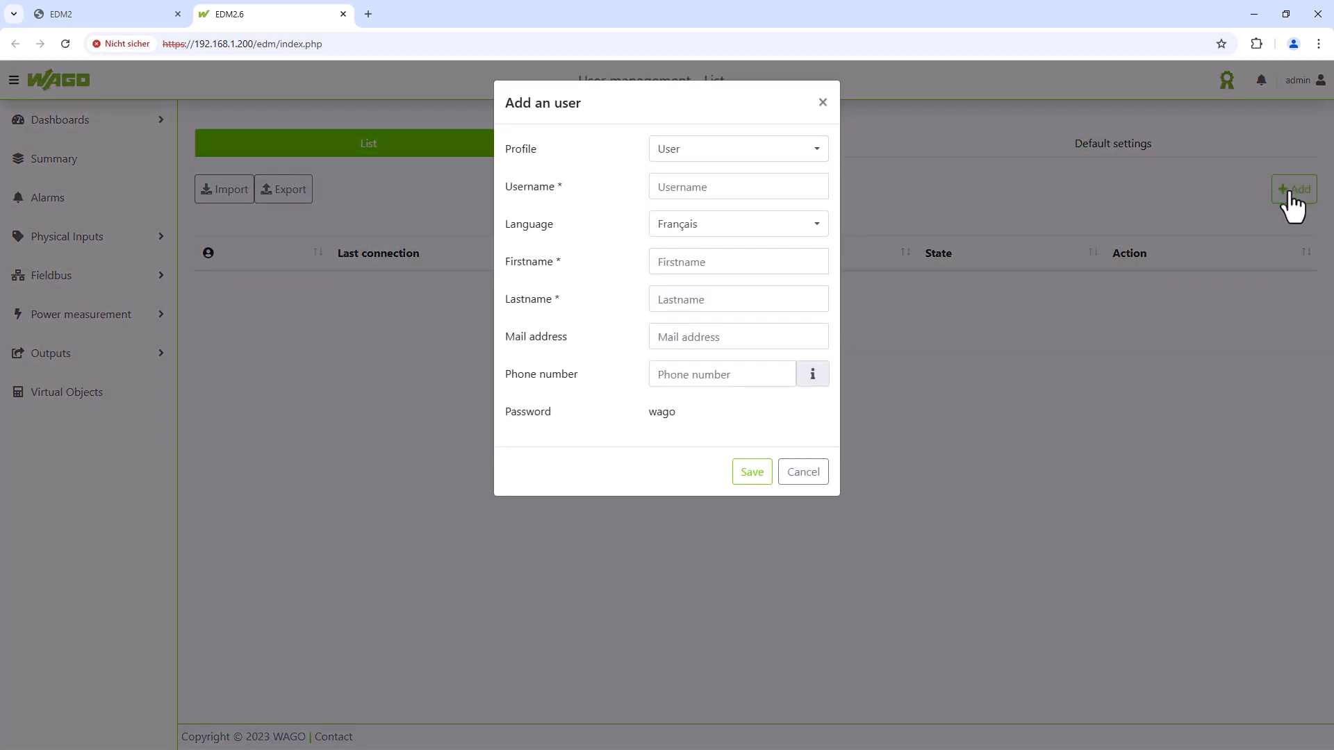
{"action": "left_click", "coordinate": [816, 149]}
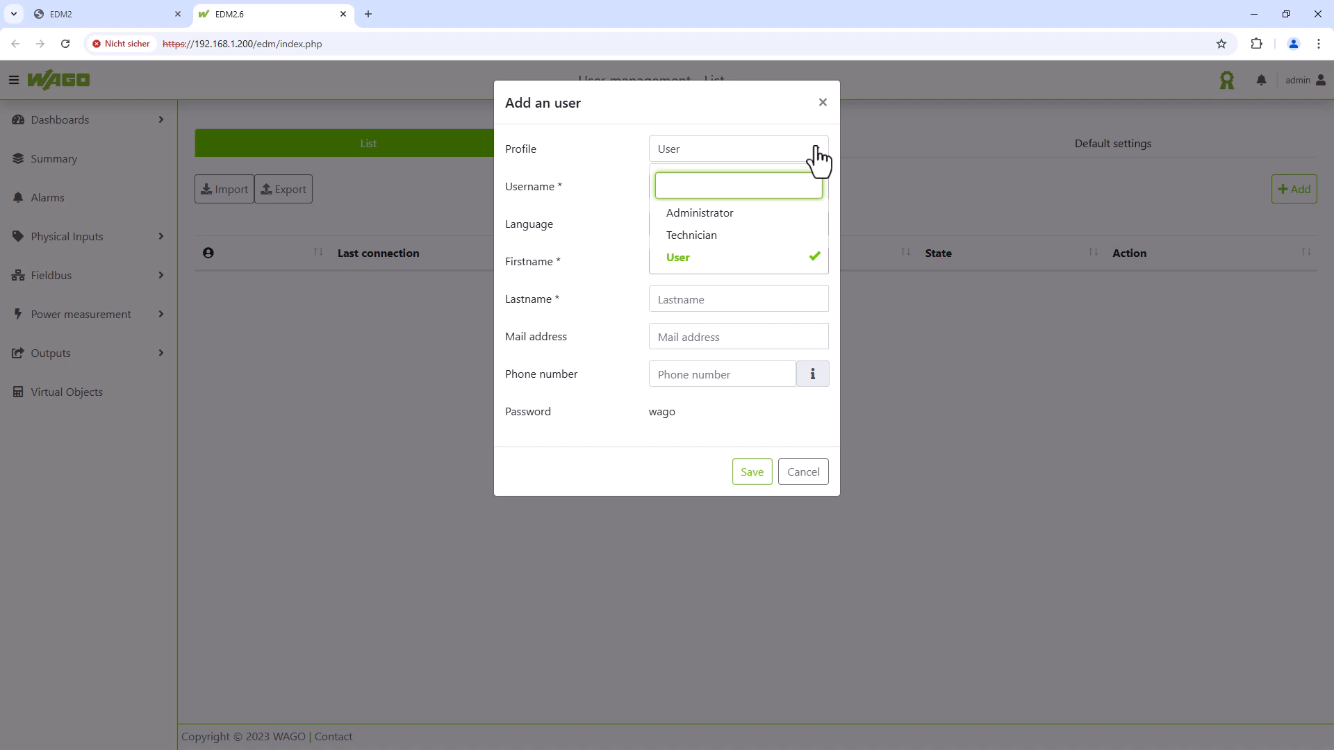
{"action": "left_click", "coordinate": [800, 475]}
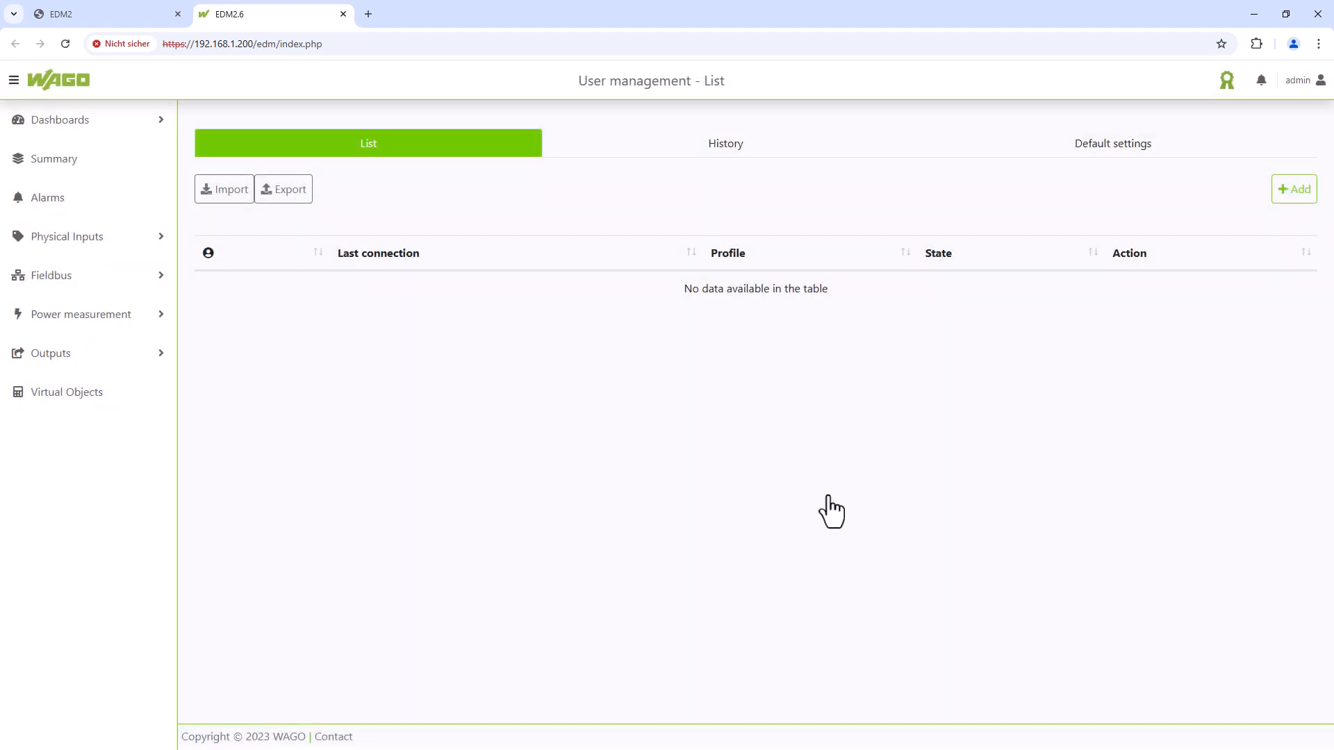
{"action": "left_click", "coordinate": [129, 244]}
{"action": "left_click", "coordinate": [126, 374]}
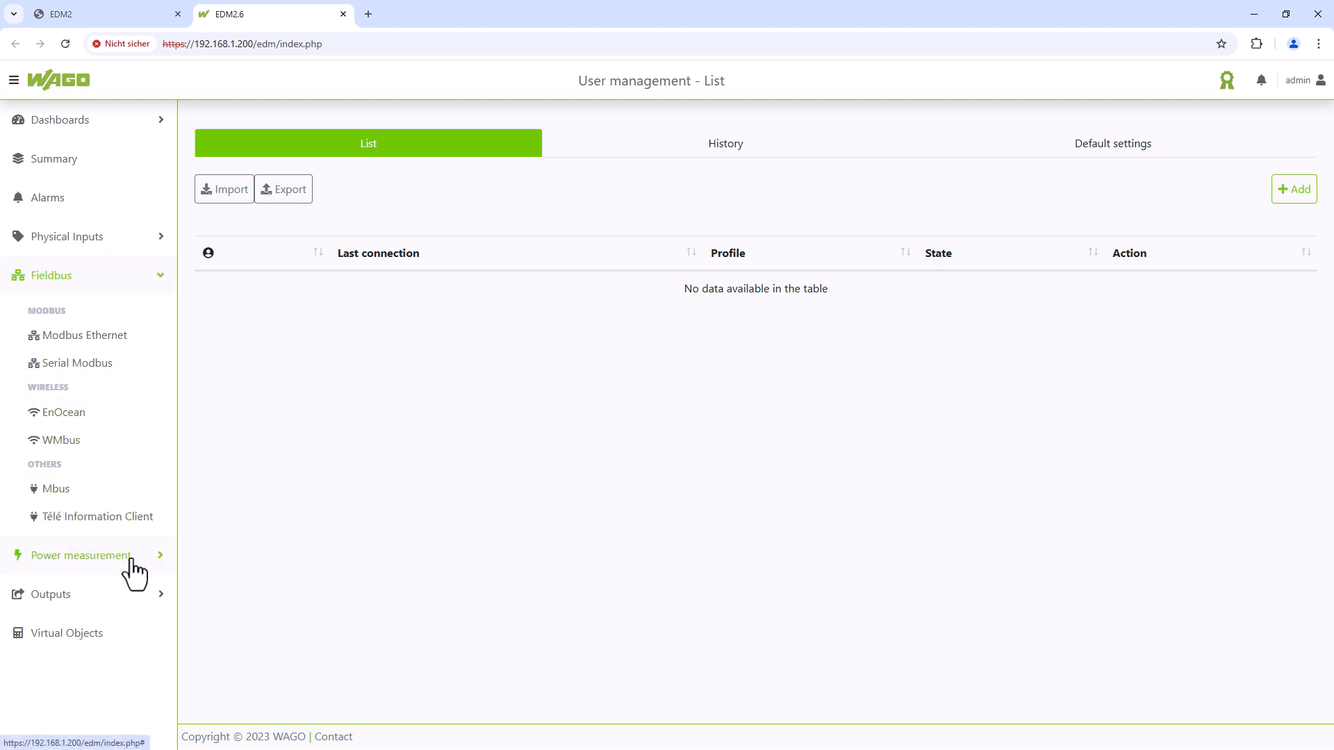
- Expand Power measurement to view the 750-495 Hall1 energy and power inputs, then switch to WebVisu
{"action": "left_click", "coordinate": [132, 569]}
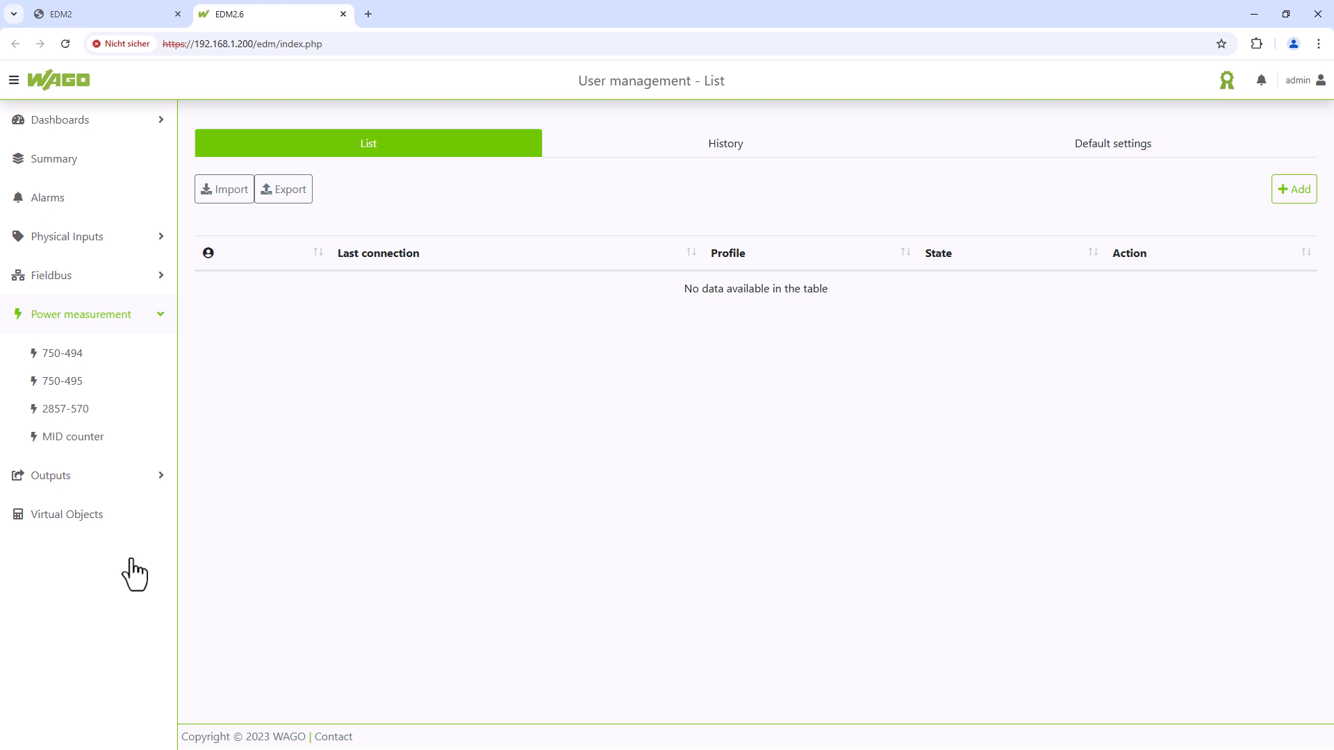
{"action": "left_click", "coordinate": [97, 385]}
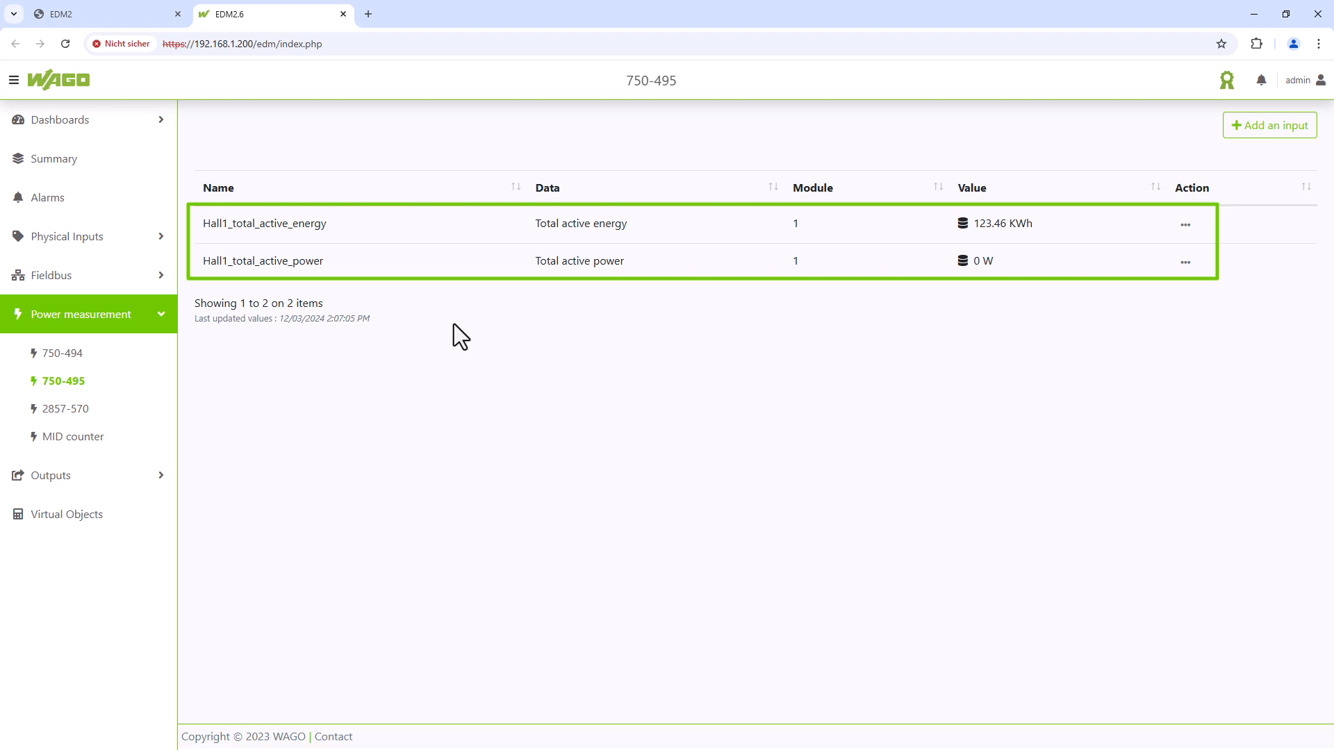
{"action": "left_click", "coordinate": [131, 14]}
- Scroll through WebVisu's 750-495 measurement table, then return to EDM Visualization's 750-495 page
{"action": "scroll", "coordinate": [1212, 464], "scroll_direction": "down", "scroll_amount": 6}
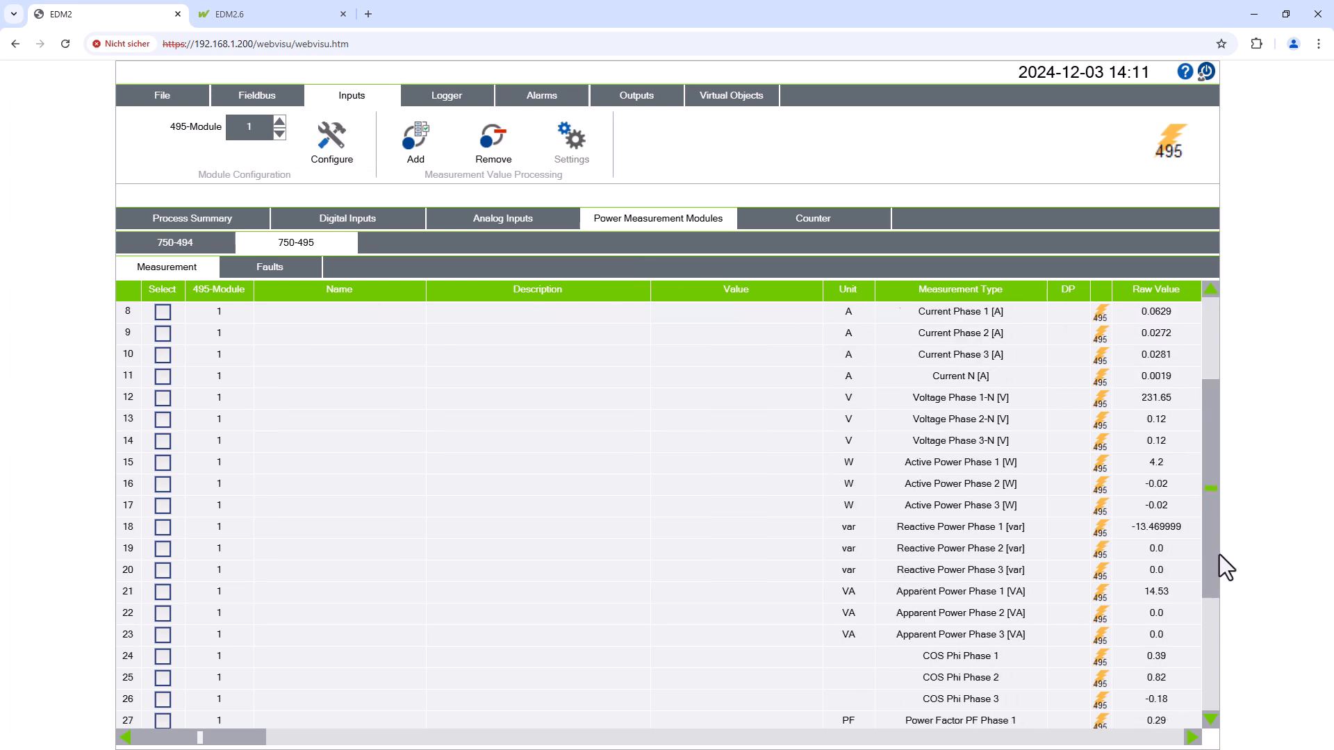
{"action": "left_click_drag", "start_coordinate": [1214, 604], "coordinate": [1216, 307]}
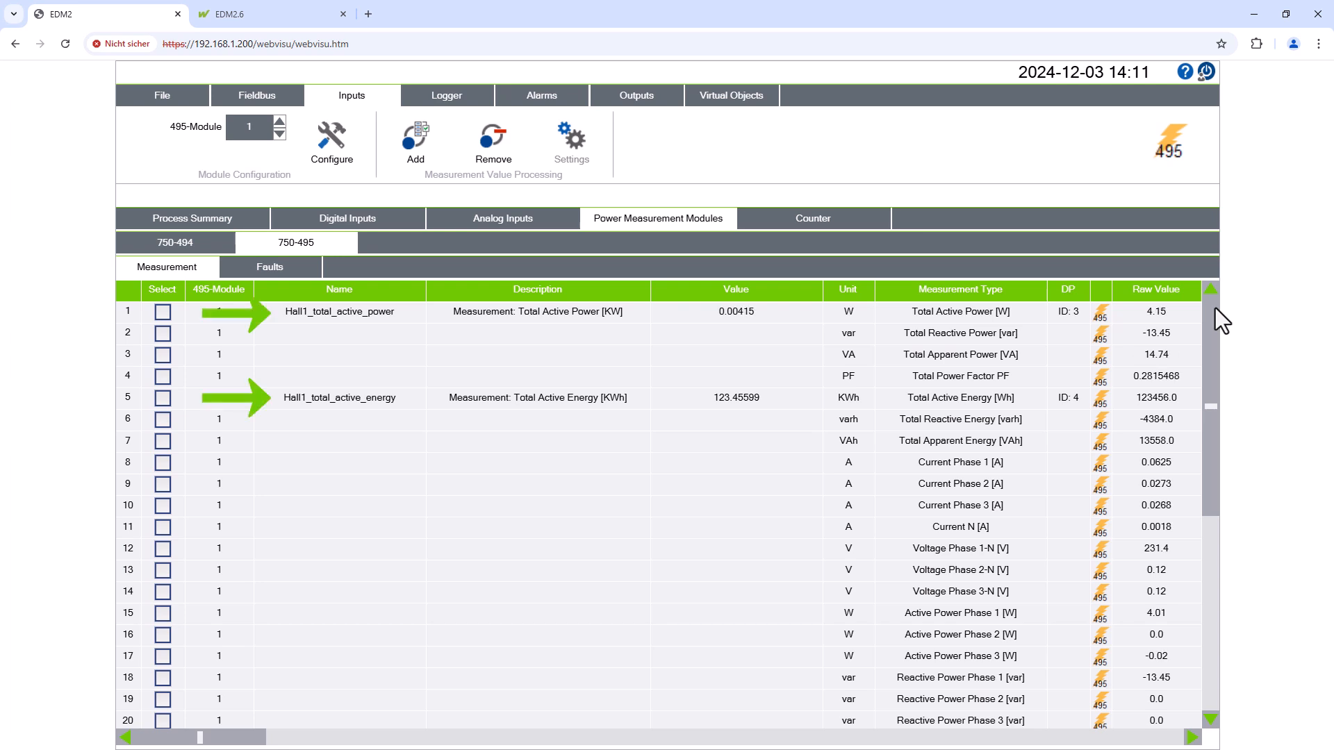
{"action": "left_click", "coordinate": [291, 11]}
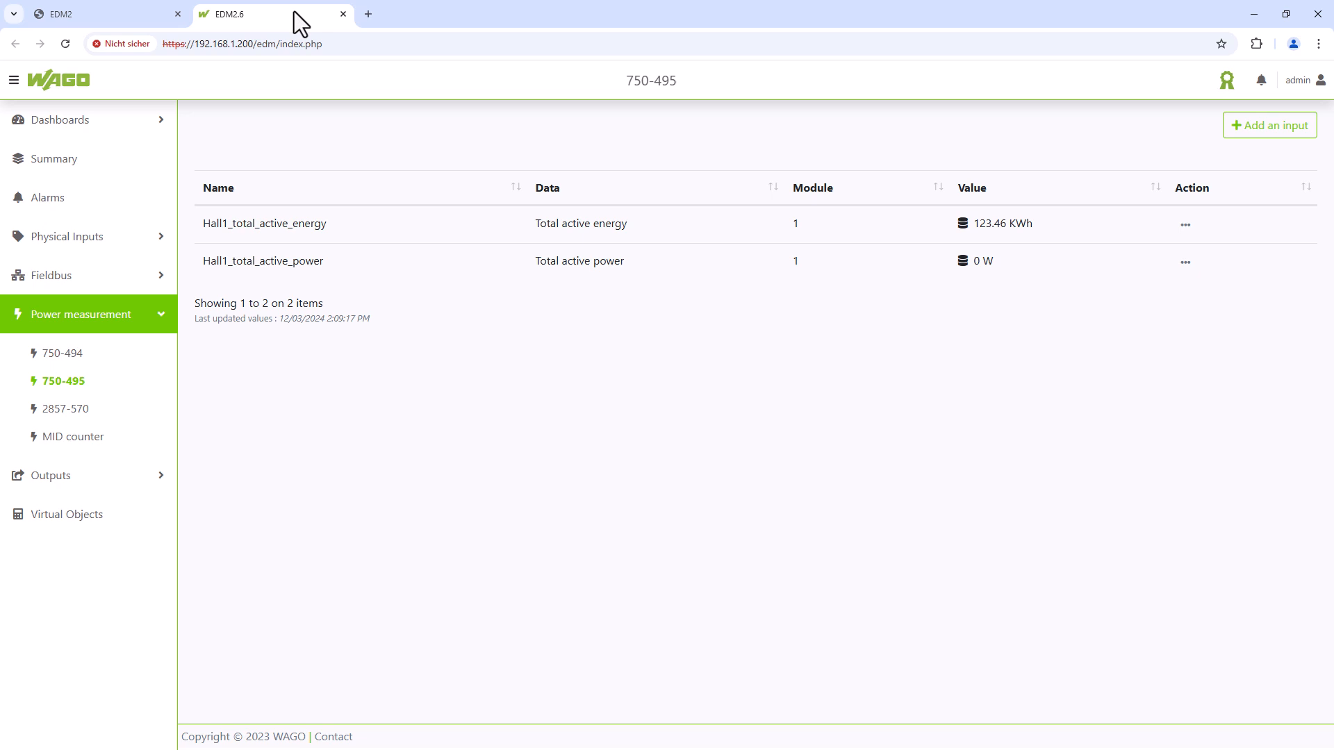
- Add and save a dashboard named 'Temperature Hall 1' under Settings > Dashboards
{"action": "left_click", "coordinate": [1298, 81]}
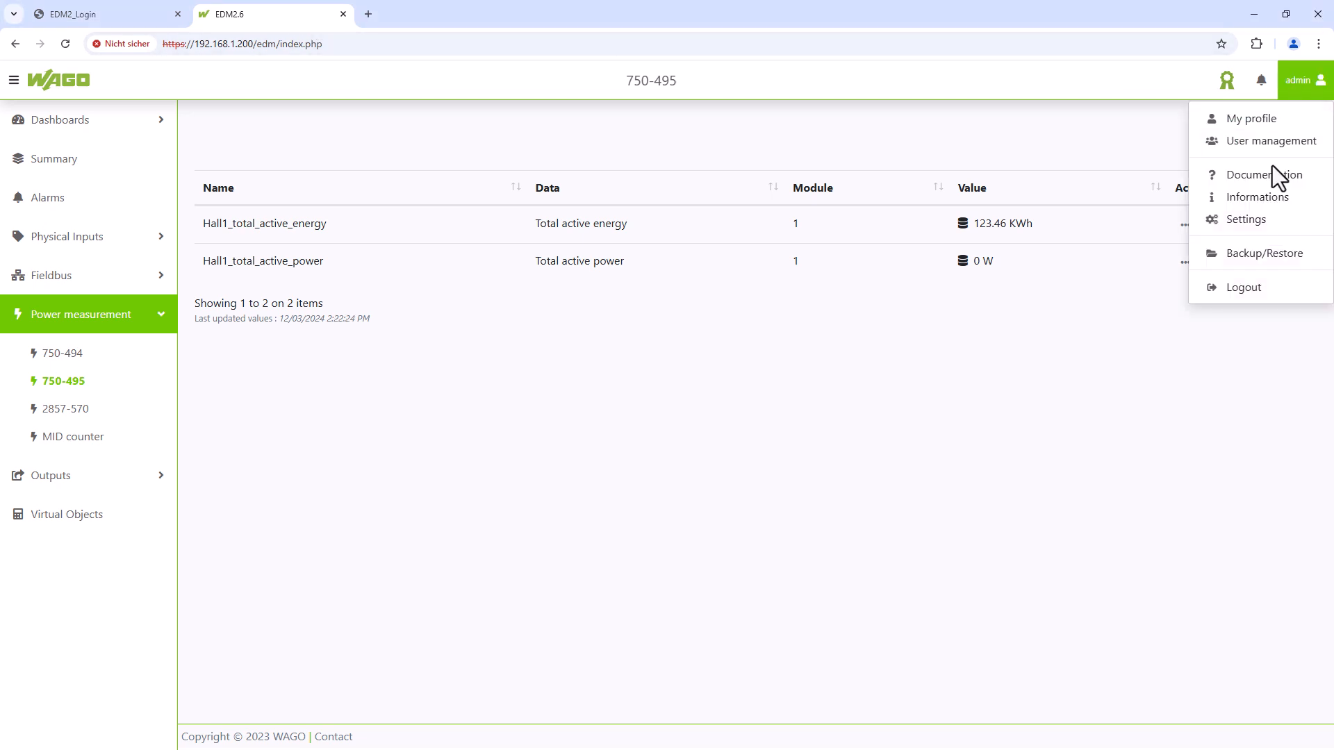
{"action": "left_click", "coordinate": [1251, 221]}
{"action": "left_click", "coordinate": [633, 134]}
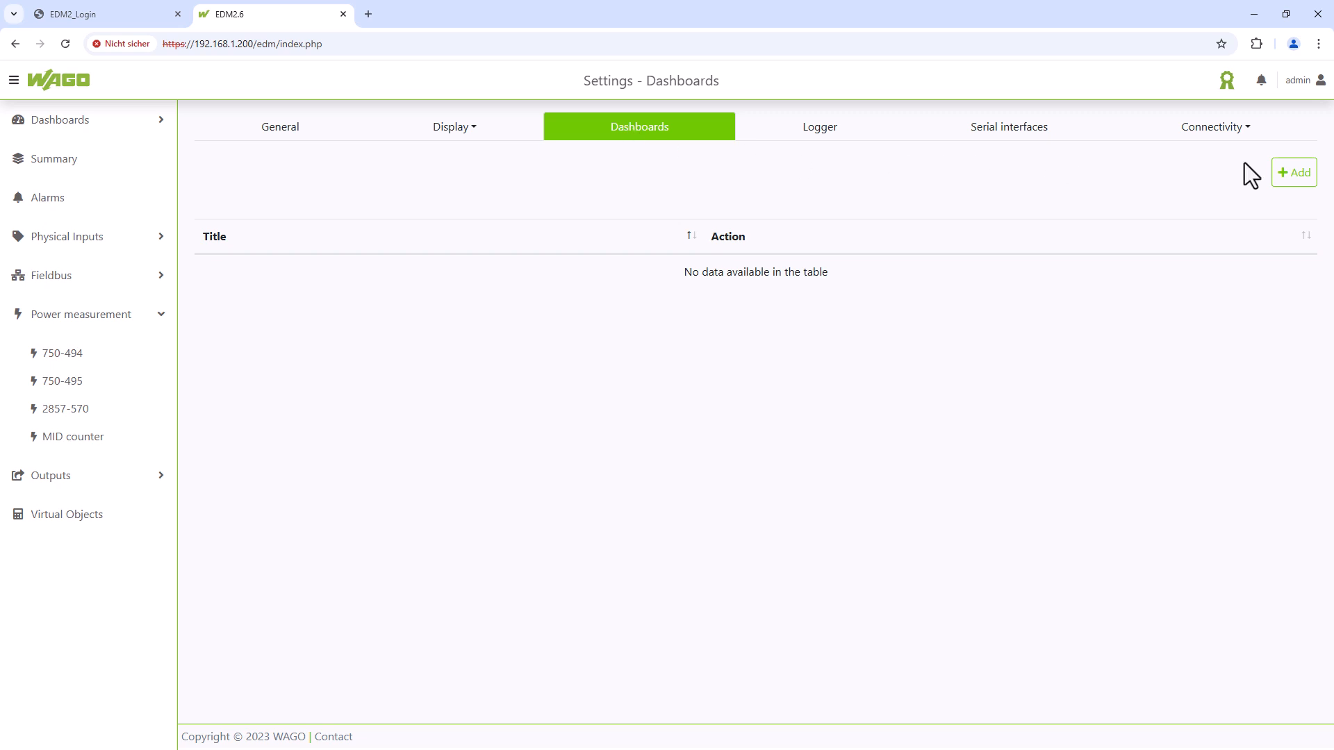
{"action": "left_click", "coordinate": [1294, 174]}
{"action": "left_click", "coordinate": [705, 153]}
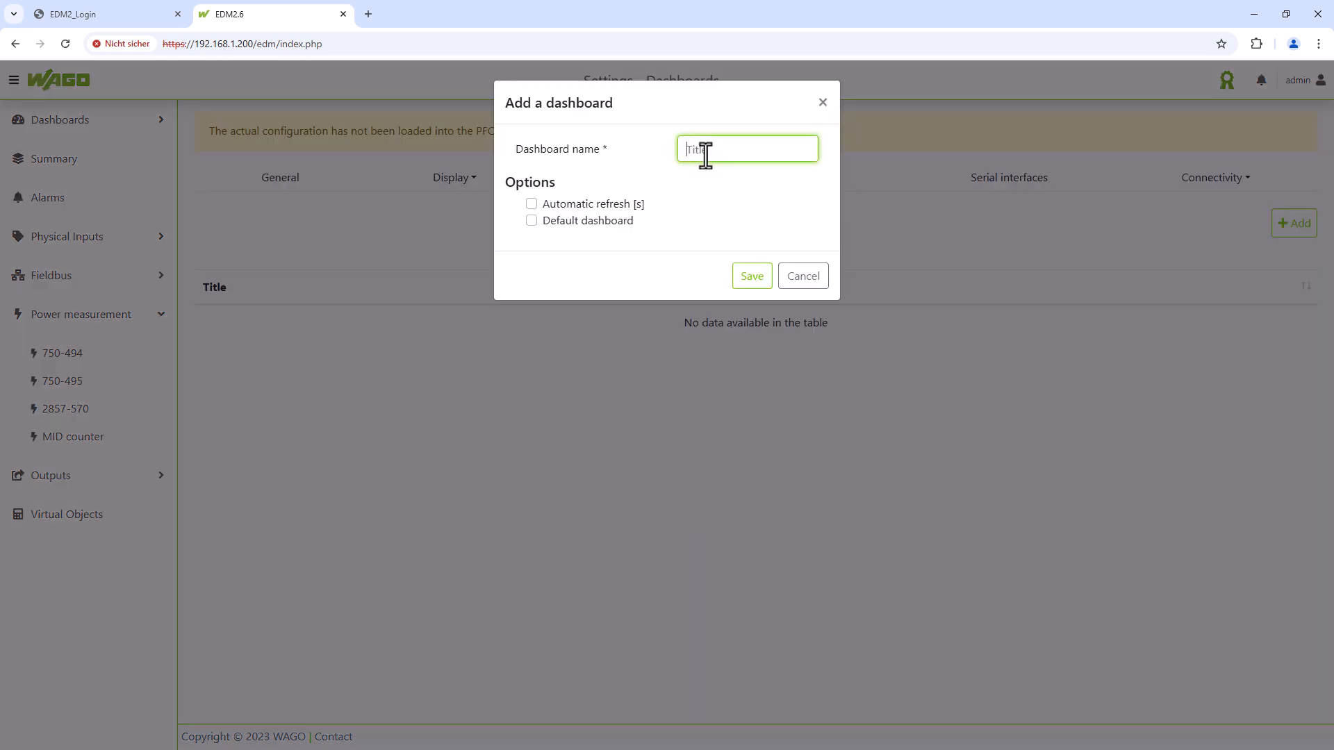
{"action": "type", "text": "Temperature Hall 1"}
{"action": "left_click", "coordinate": [751, 278]}
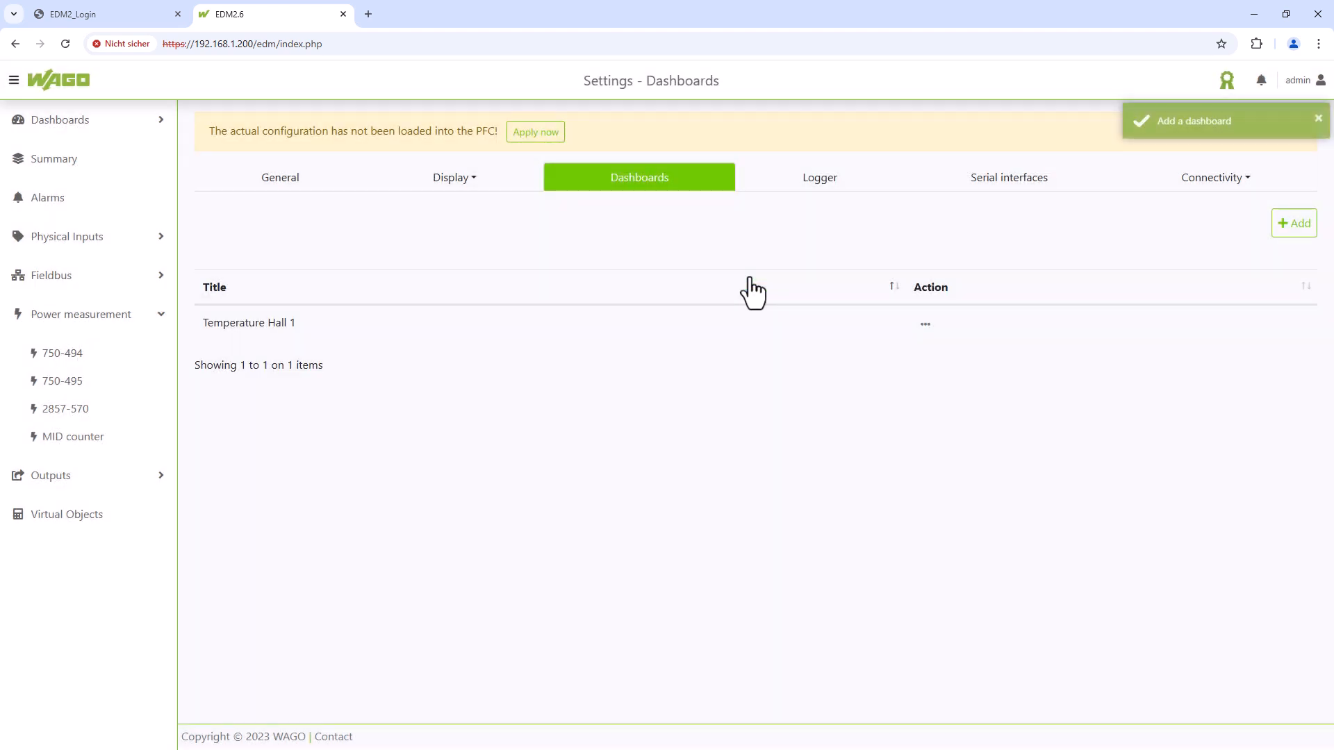
{"action": "left_click", "coordinate": [1293, 224]}
- Save a second dashboard named 'Energy Hall 1' and apply the configuration to the PFC
{"action": "left_click", "coordinate": [752, 150]}
{"action": "type", "text": "Energy "}
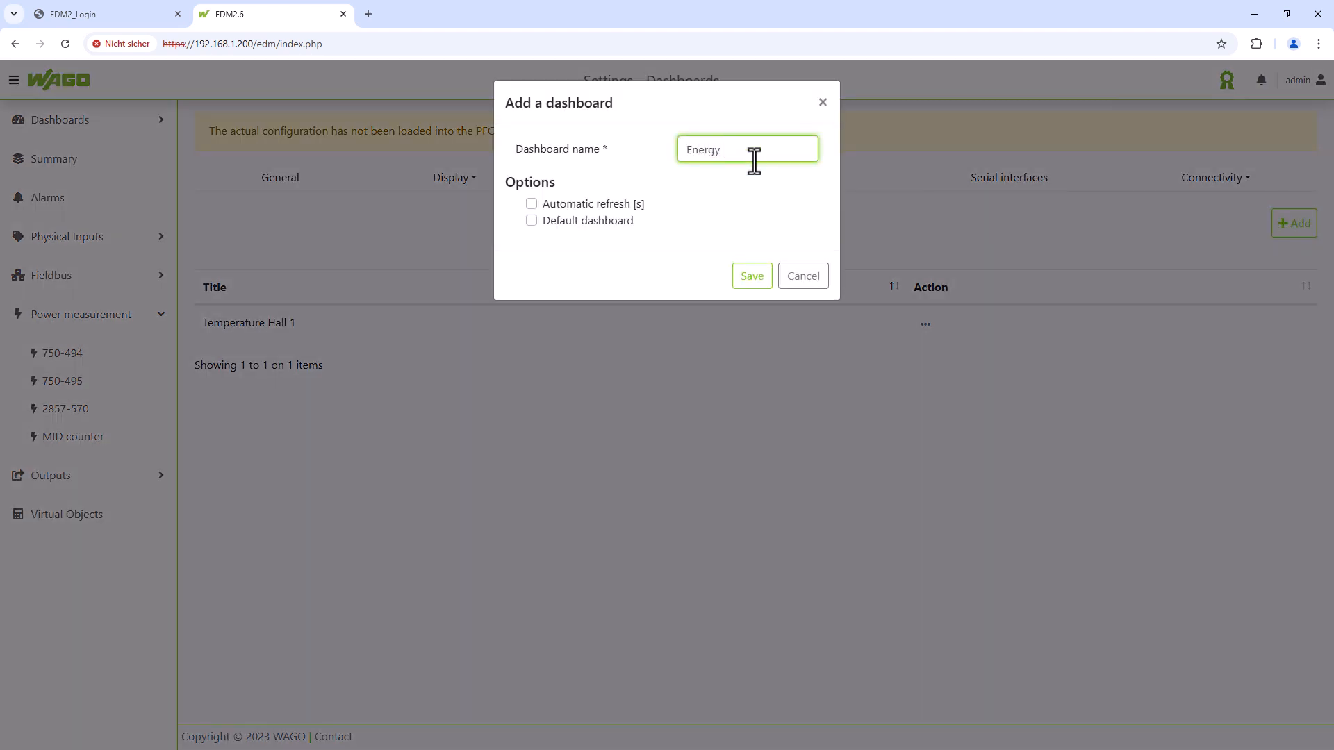
{"action": "type", "text": "Hall 1"}
{"action": "left_click", "coordinate": [753, 277]}
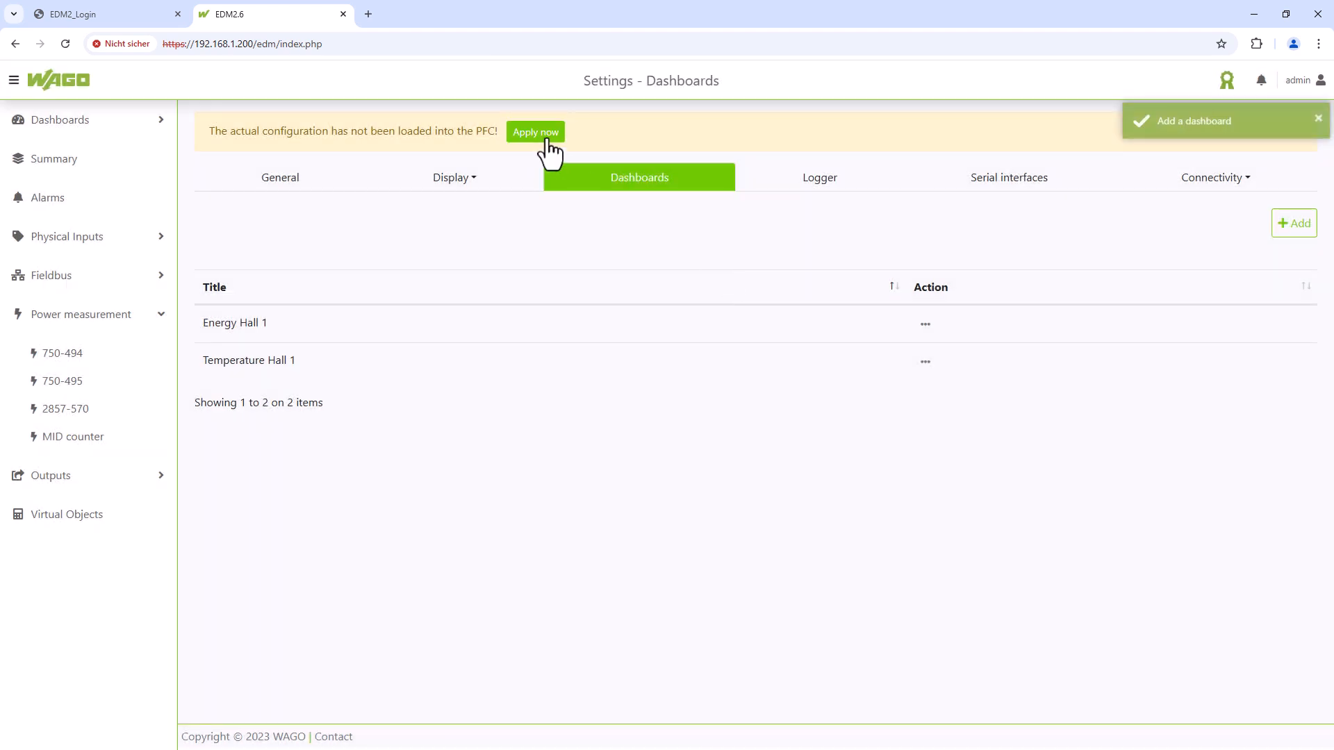
{"action": "left_click", "coordinate": [547, 137]}
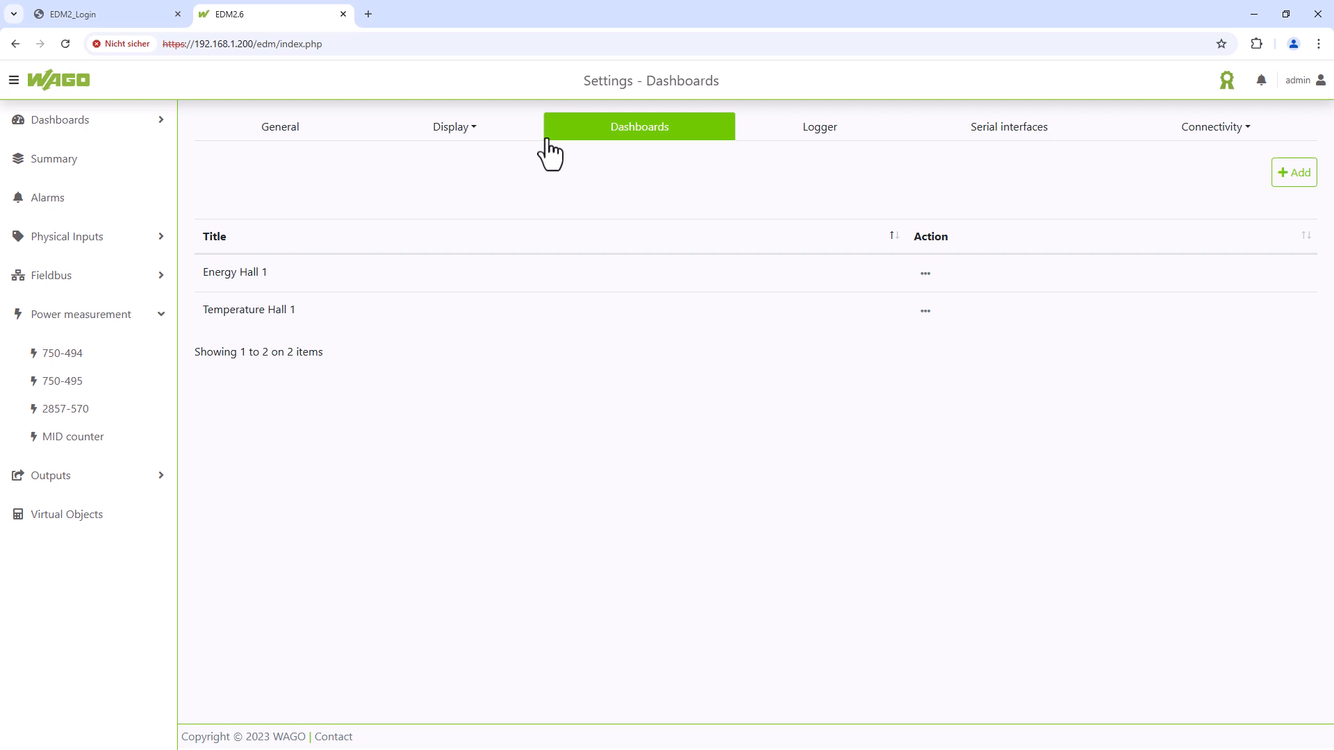
- On the Temperature Hall 1 dashboard, start a chart titled 'Temperature Hall 1' with type Only value
{"action": "left_click", "coordinate": [134, 138]}
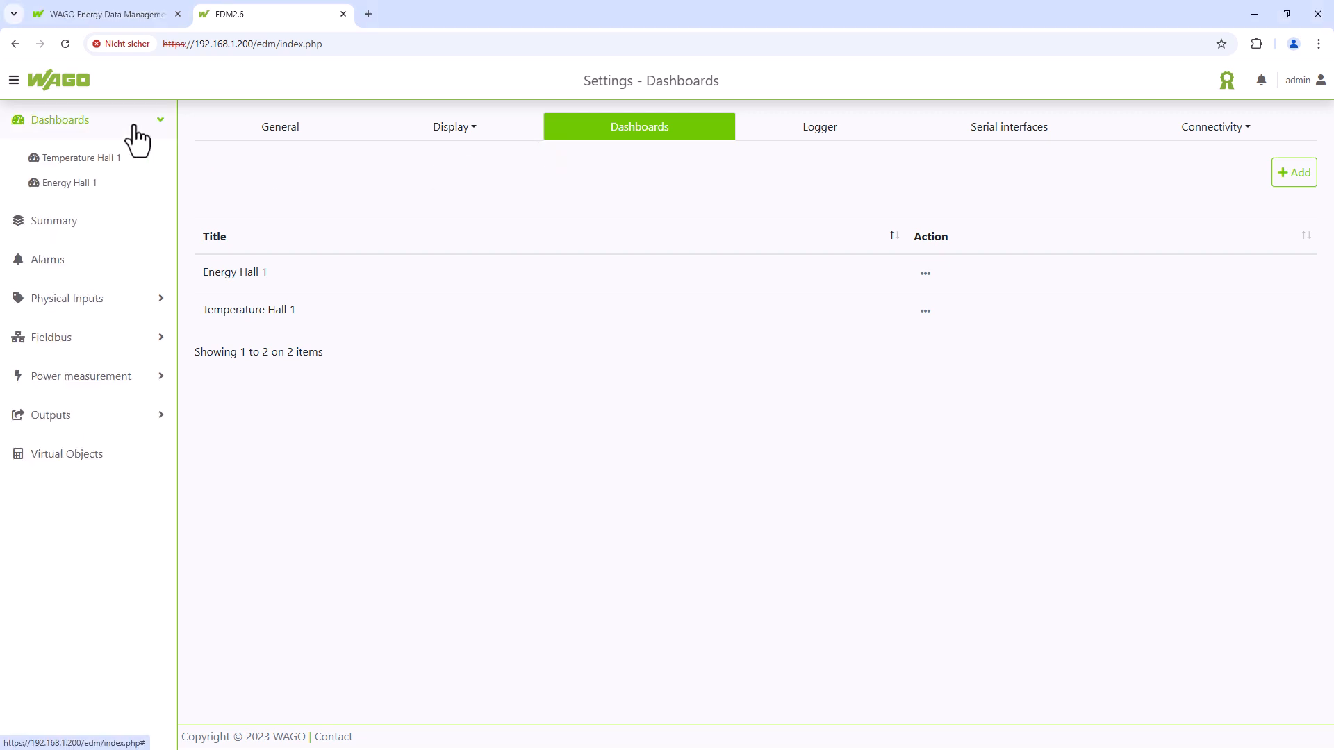
{"action": "left_click", "coordinate": [121, 161]}
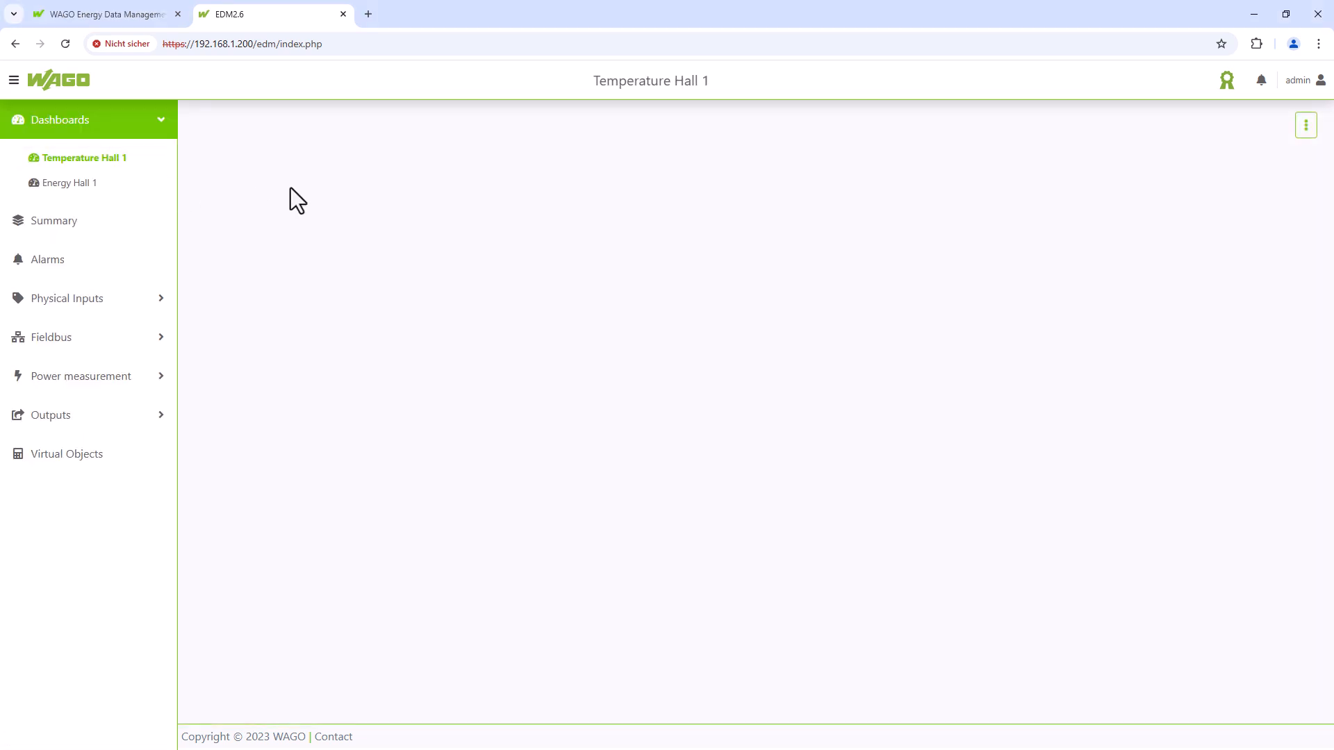
{"action": "left_click", "coordinate": [1303, 129]}
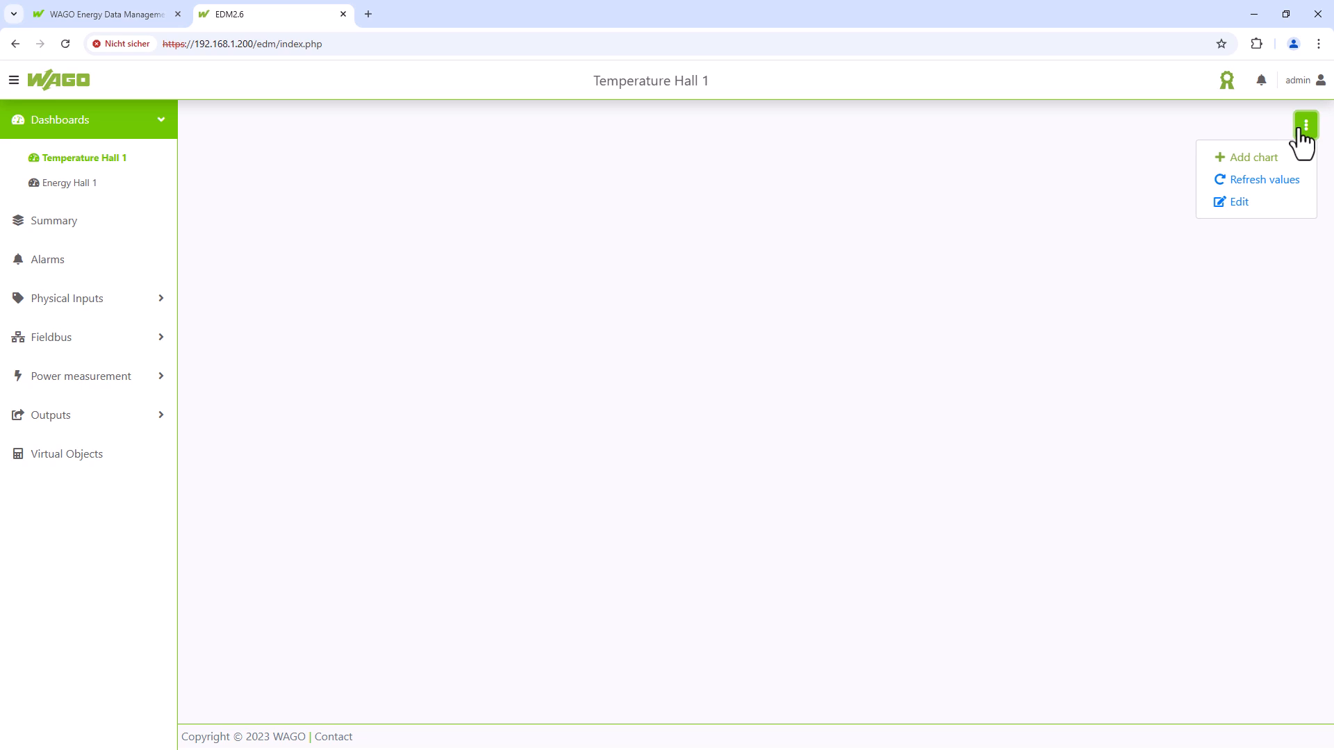
{"action": "left_click", "coordinate": [1269, 158]}
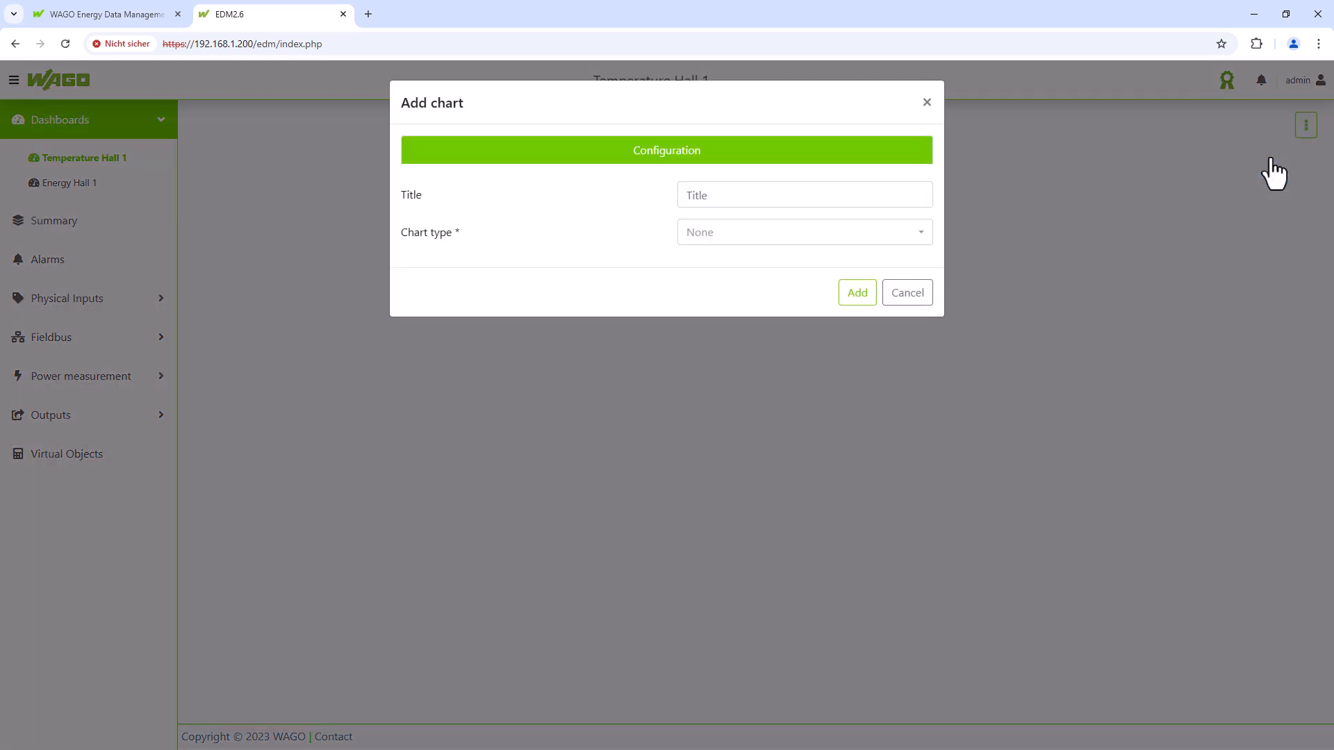
{"action": "left_click", "coordinate": [801, 201]}
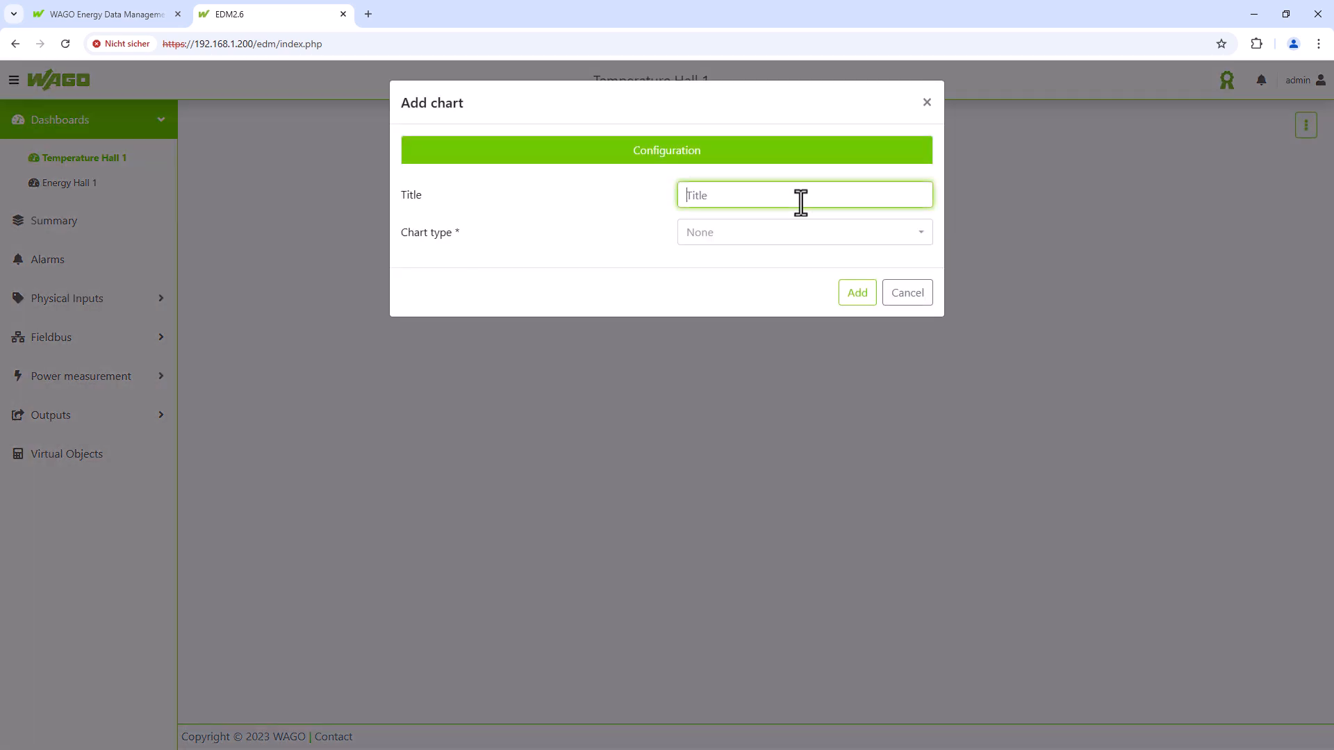
{"action": "type", "text": "Temperature Hall 1"}
{"action": "left_click", "coordinate": [810, 238]}
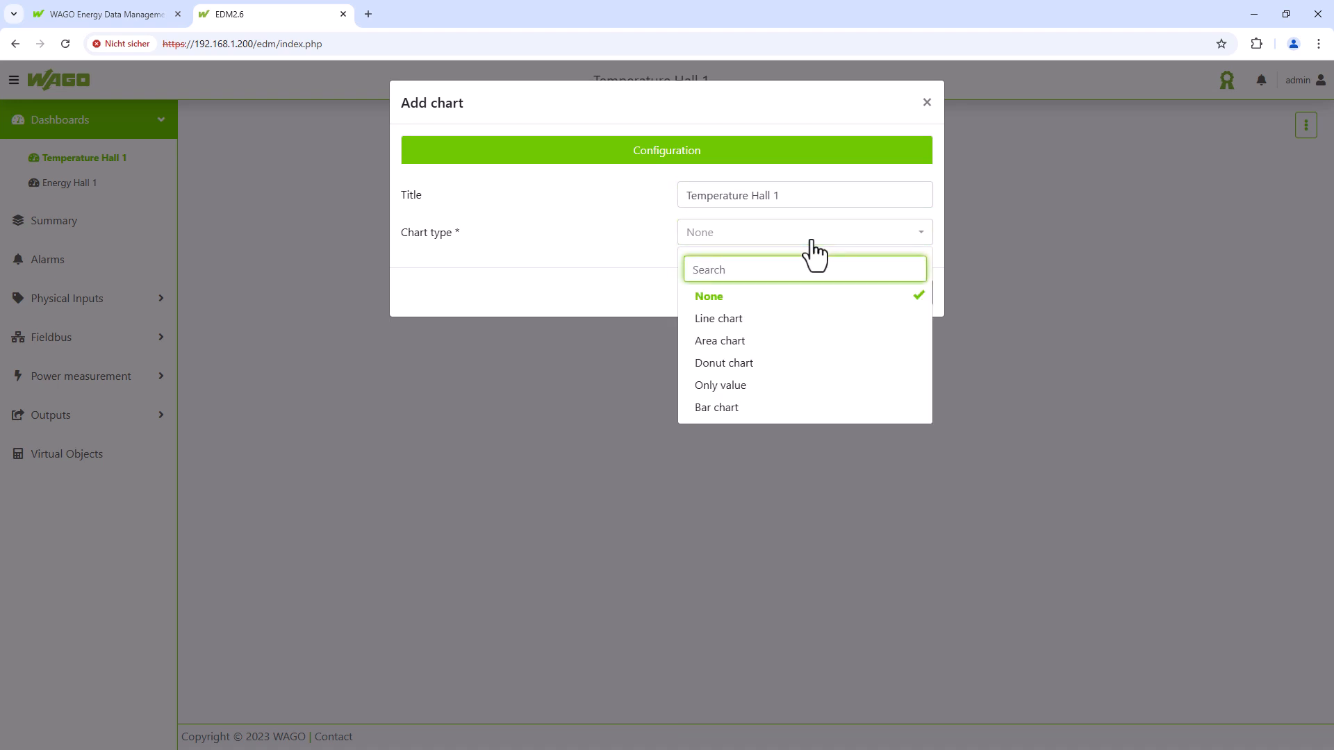
{"action": "left_click", "coordinate": [774, 385]}
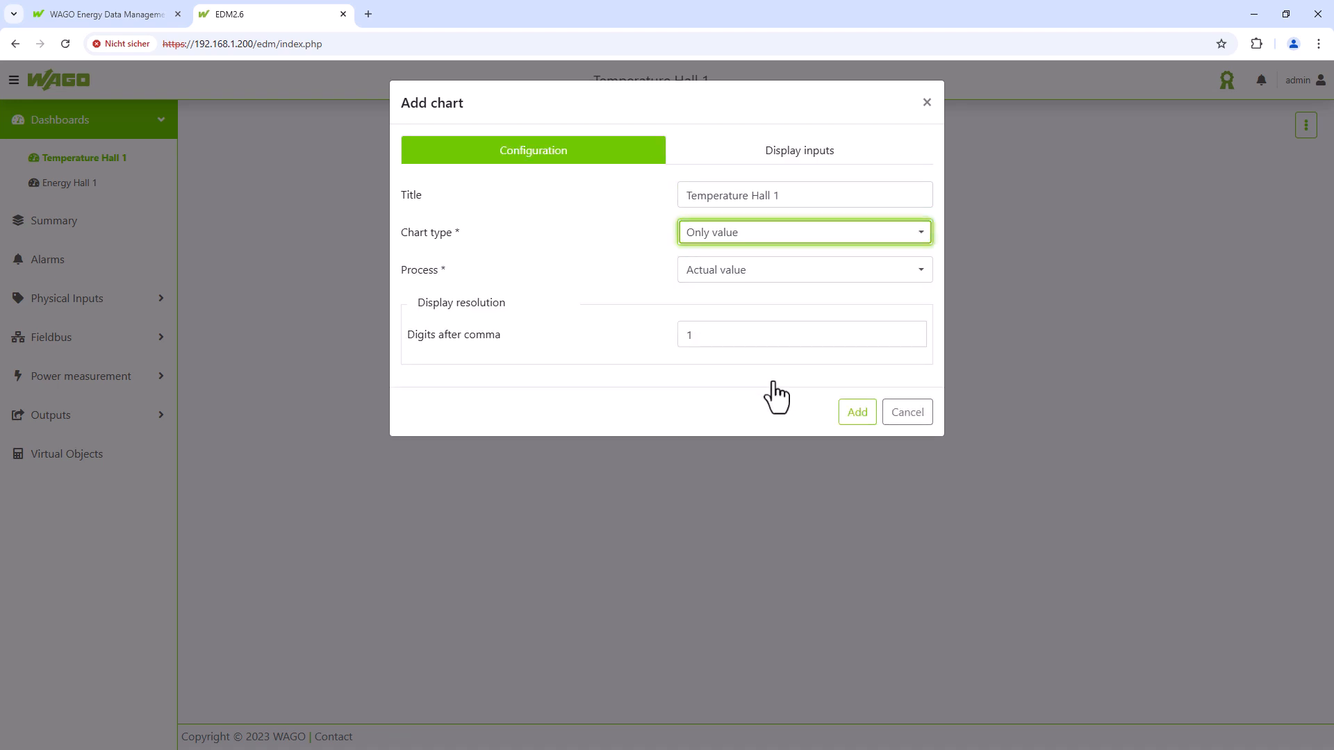
- Choose Hall1_Temp as the chart's display input and add the chart
{"action": "left_click", "coordinate": [798, 167]}
{"action": "left_click", "coordinate": [744, 232]}
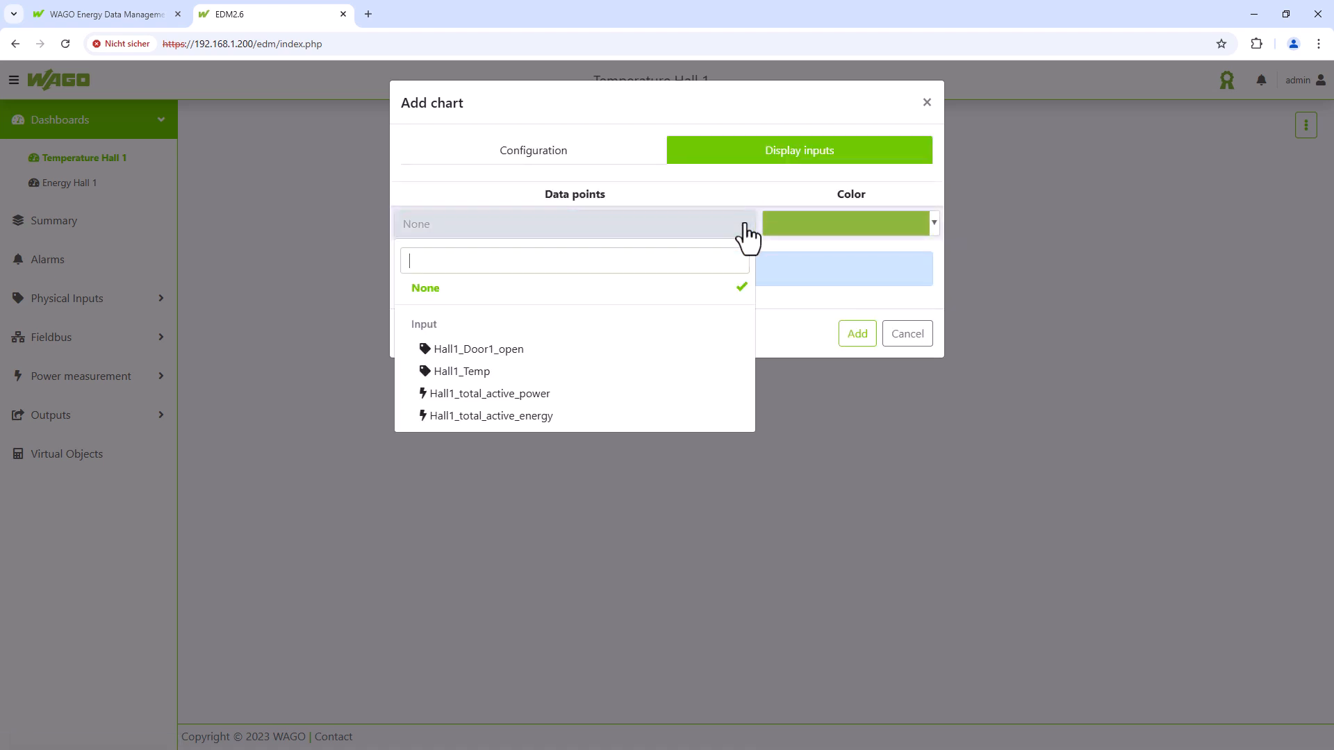
{"action": "left_click", "coordinate": [466, 373]}
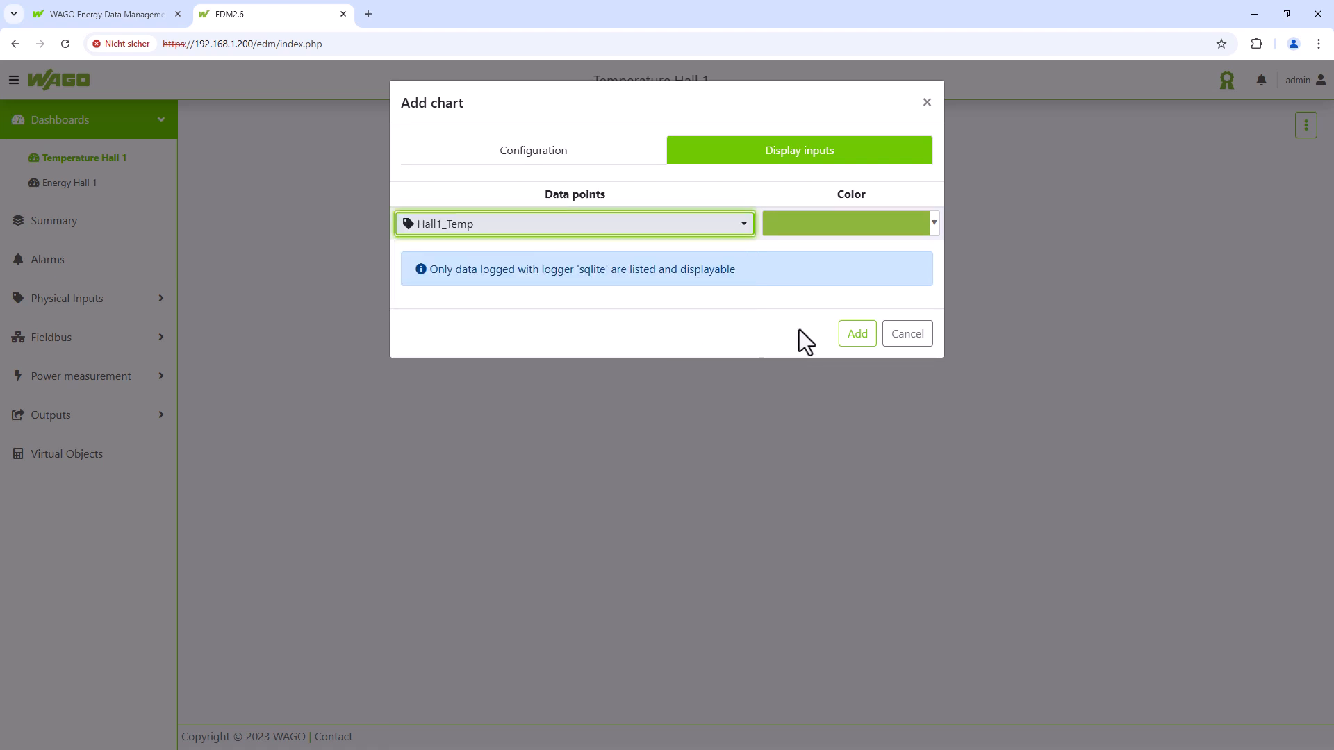
{"action": "left_click", "coordinate": [858, 335]}
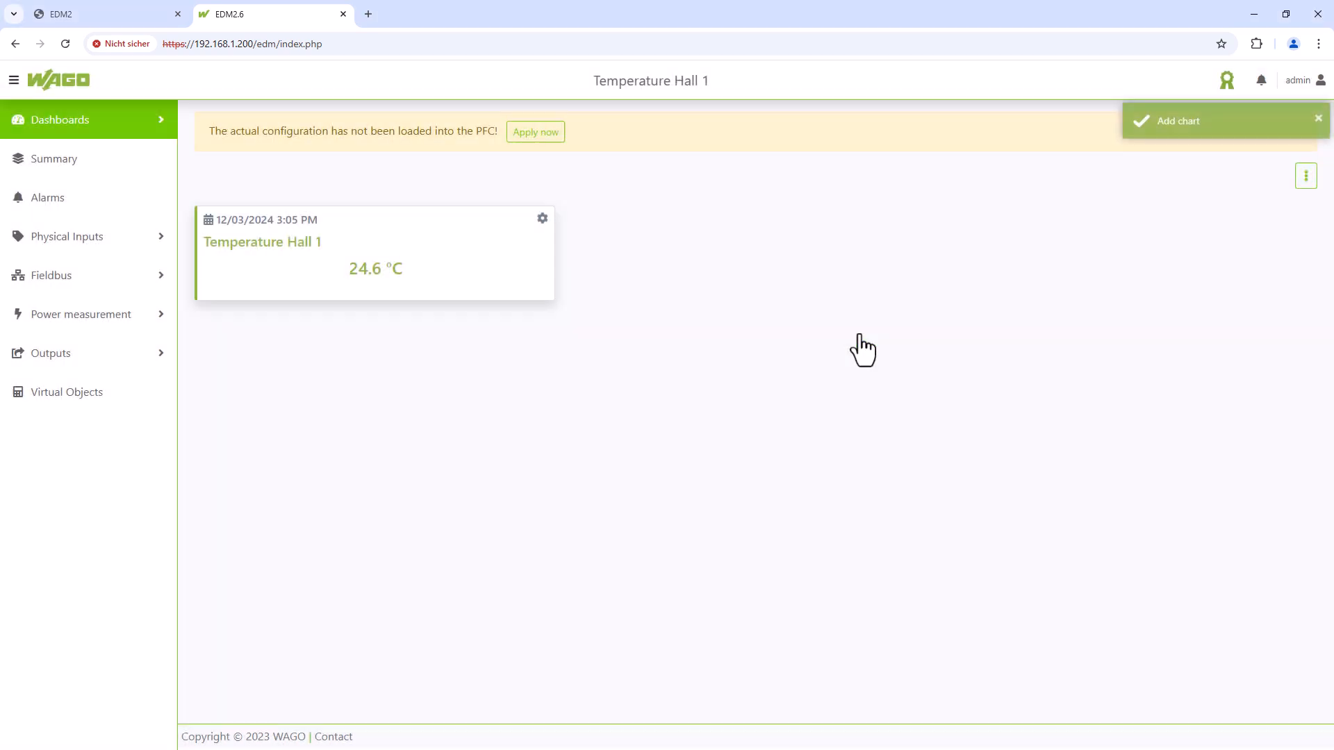
- Apply the configuration and start a new chart titled 'Temperature Hall 1'
{"action": "left_click", "coordinate": [550, 139]}
{"action": "left_click", "coordinate": [1306, 127]}
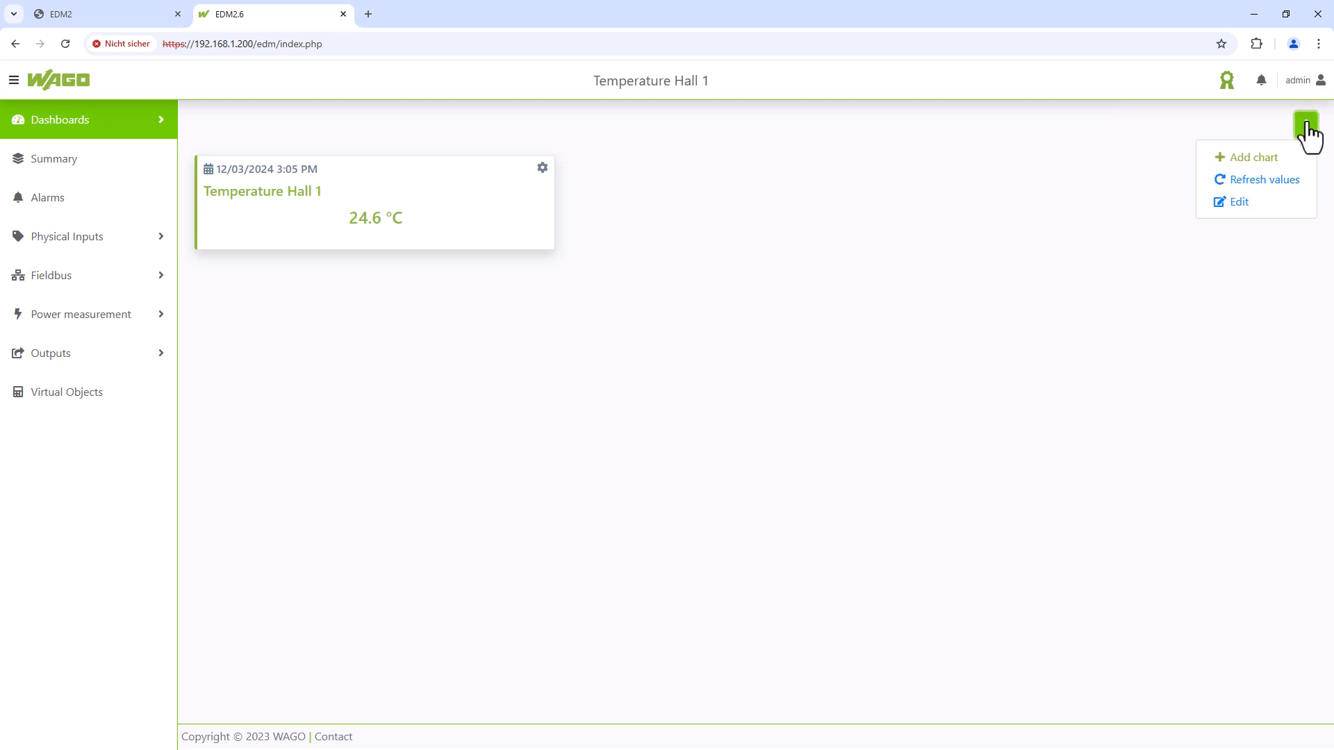
{"action": "left_click", "coordinate": [1266, 158]}
{"action": "left_click", "coordinate": [807, 197]}
{"action": "type", "text": "Temperatu"}
{"action": "type", "text": "re Hall 1"}
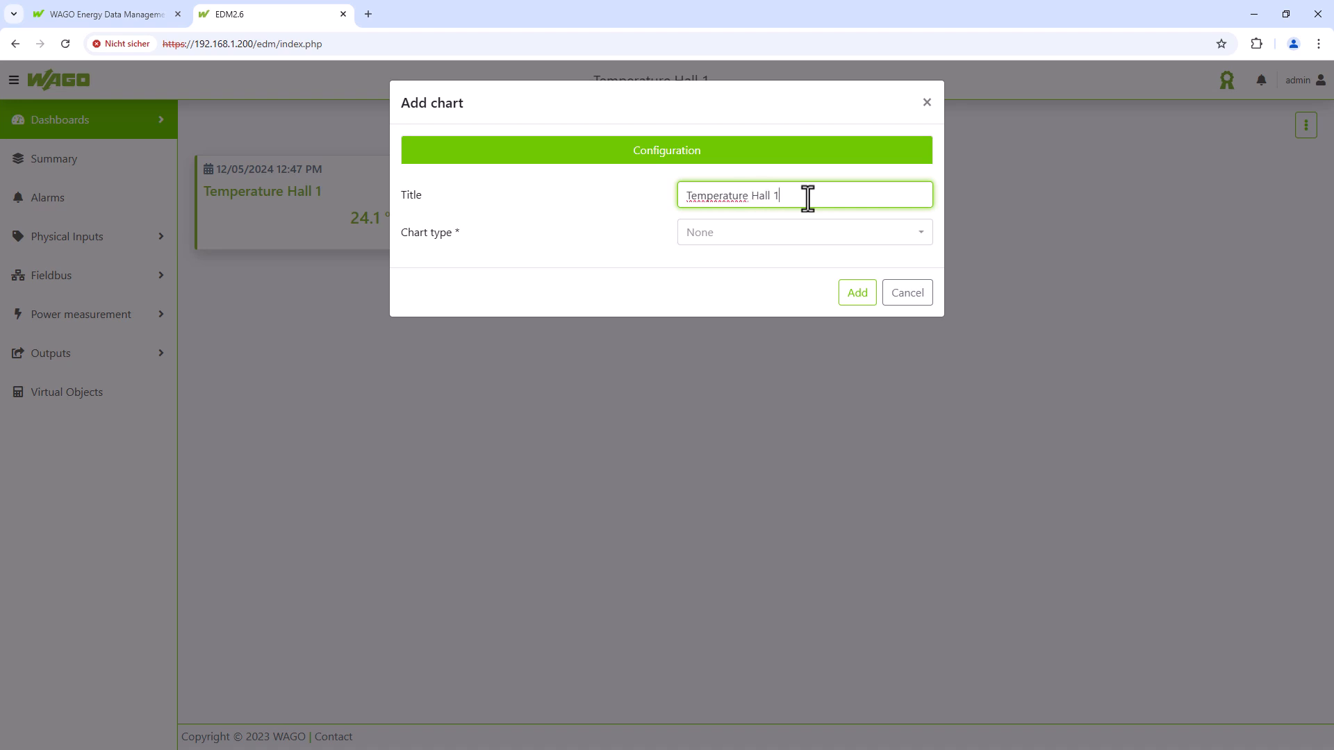
- Make it a line chart for Today plotting Hall1_Temp, and add it to the dashboard
{"action": "left_click", "coordinate": [824, 236]}
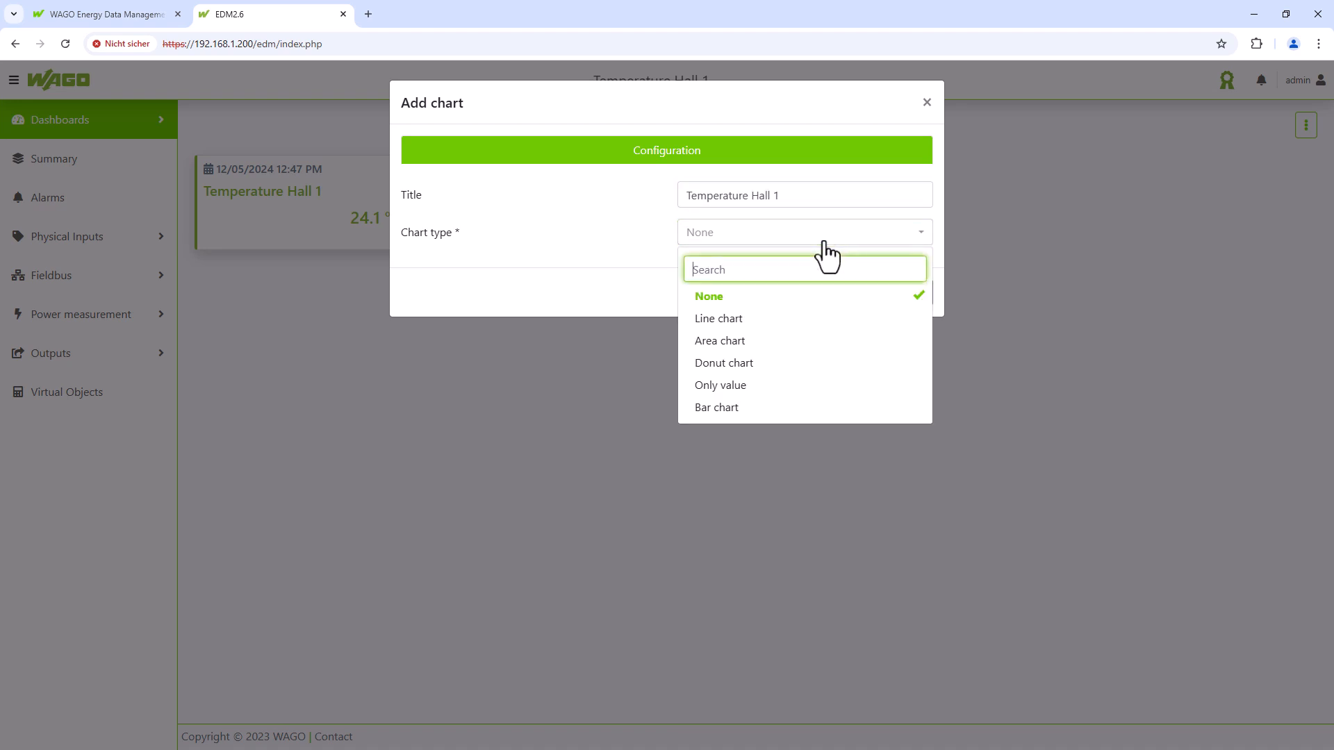
{"action": "left_click", "coordinate": [745, 321]}
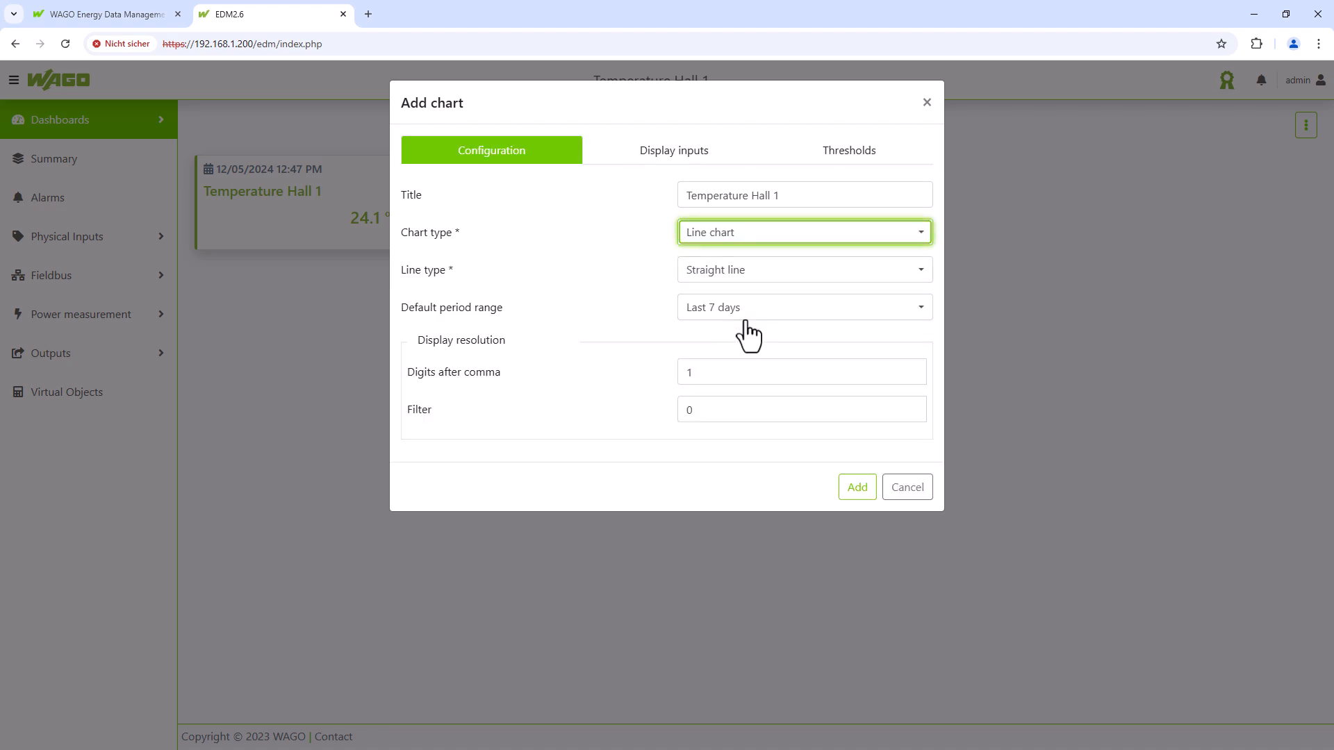
{"action": "left_click", "coordinate": [758, 317]}
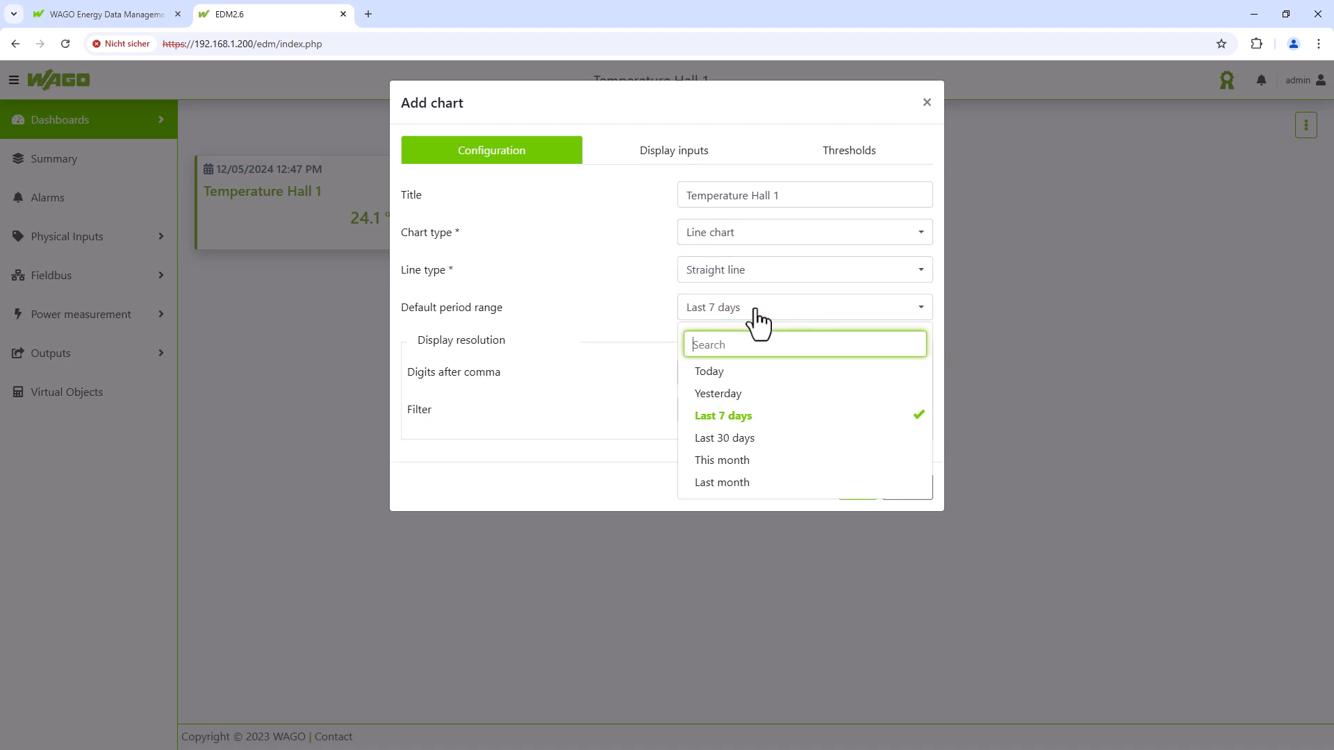
{"action": "left_click", "coordinate": [741, 381]}
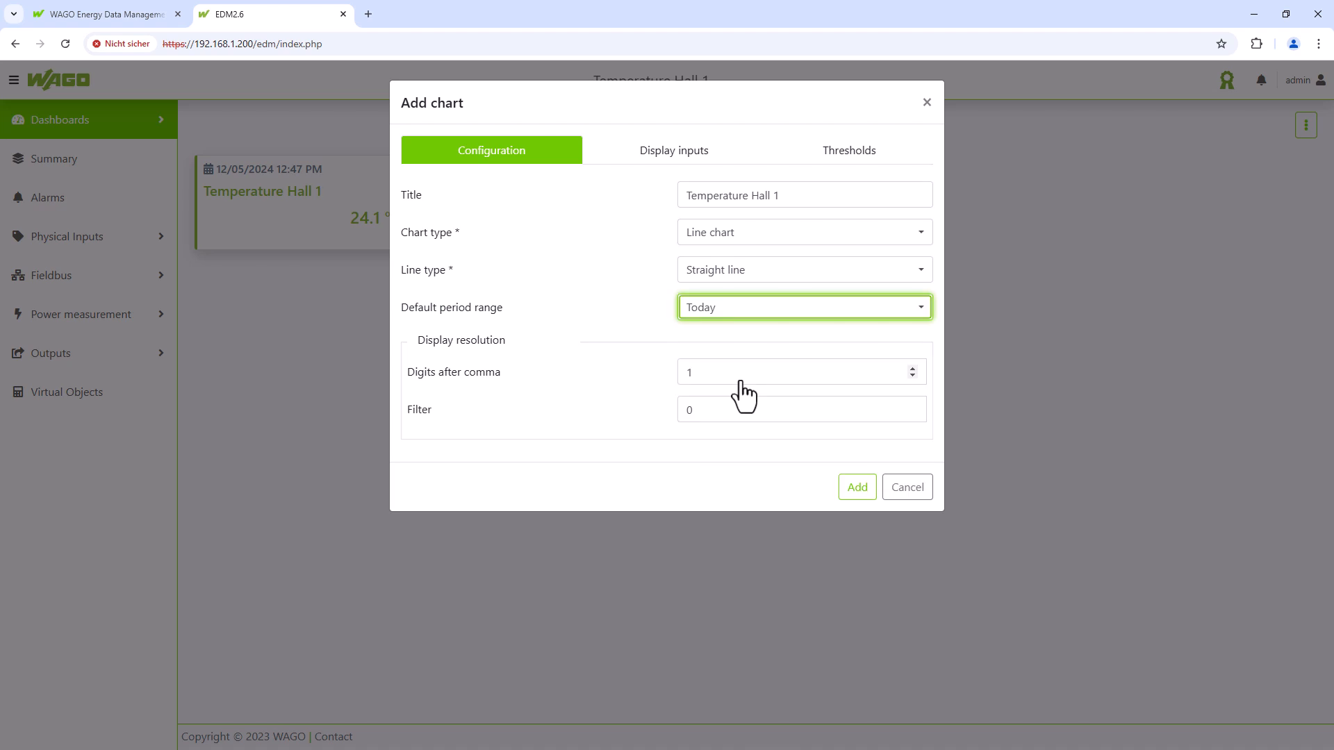
{"action": "left_click", "coordinate": [673, 150]}
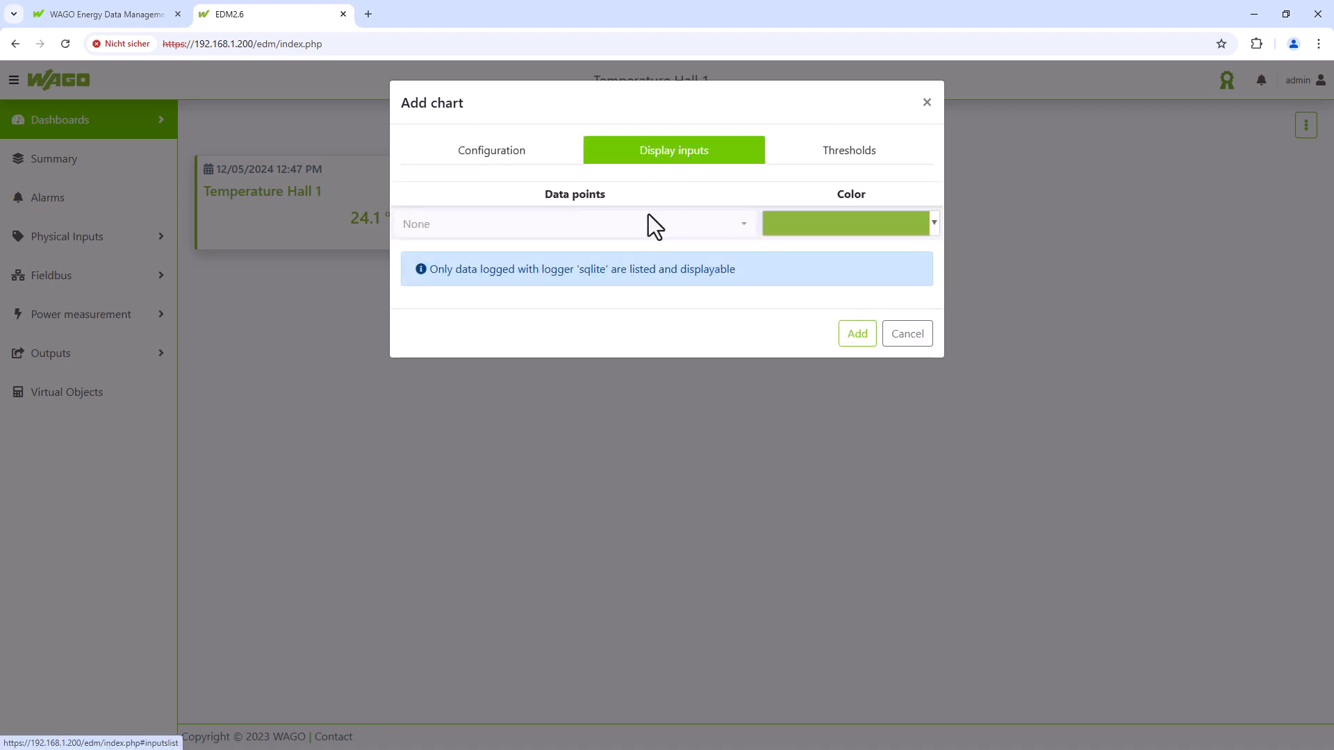
{"action": "left_click", "coordinate": [647, 224]}
{"action": "left_click", "coordinate": [541, 372]}
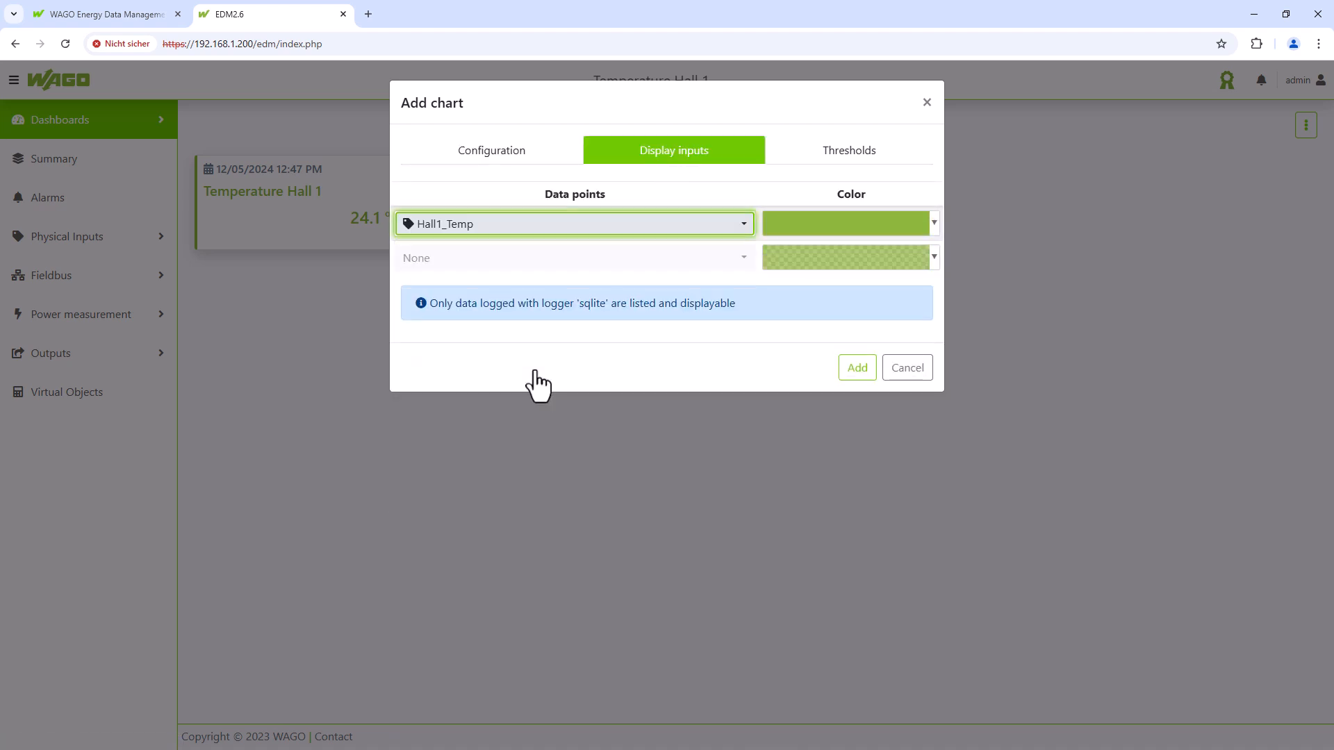
{"action": "left_click", "coordinate": [857, 369]}
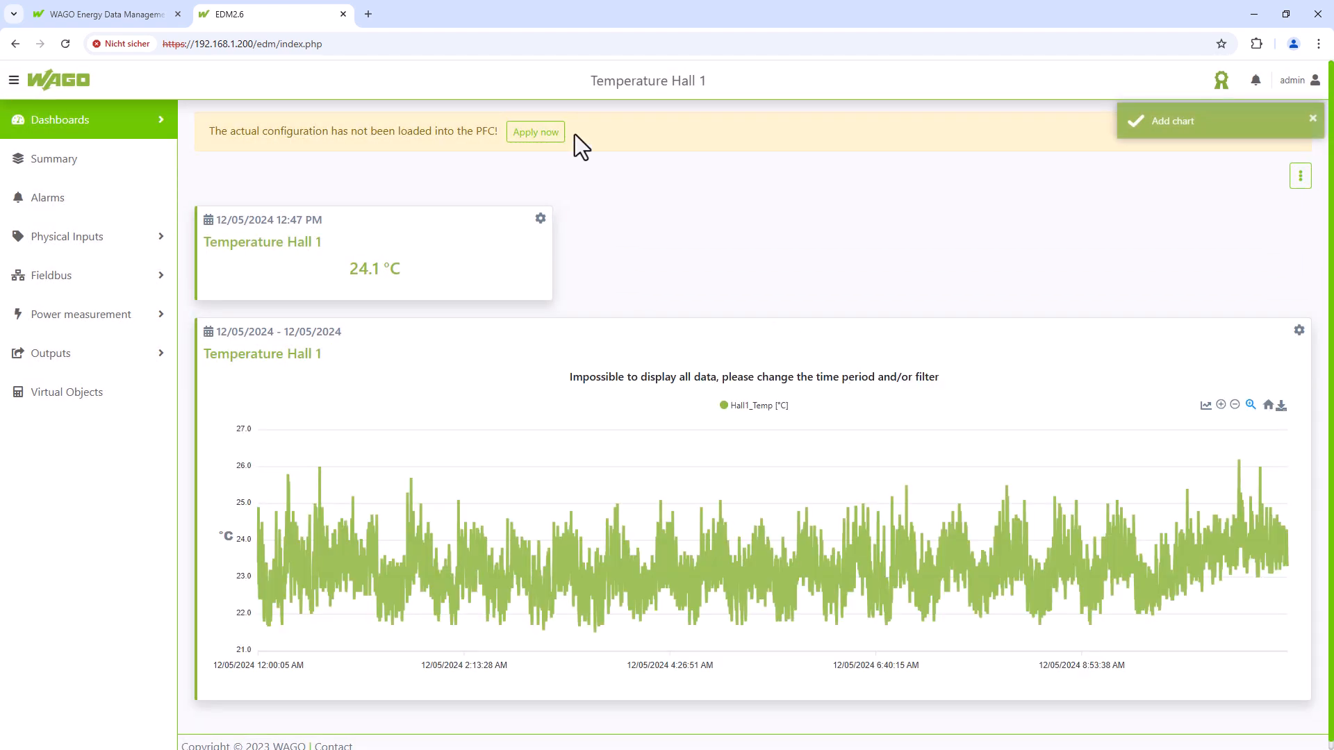
- Apply the configuration and start a third chart titled 'Hall 1 Door OPEN'
{"action": "left_click", "coordinate": [536, 132]}
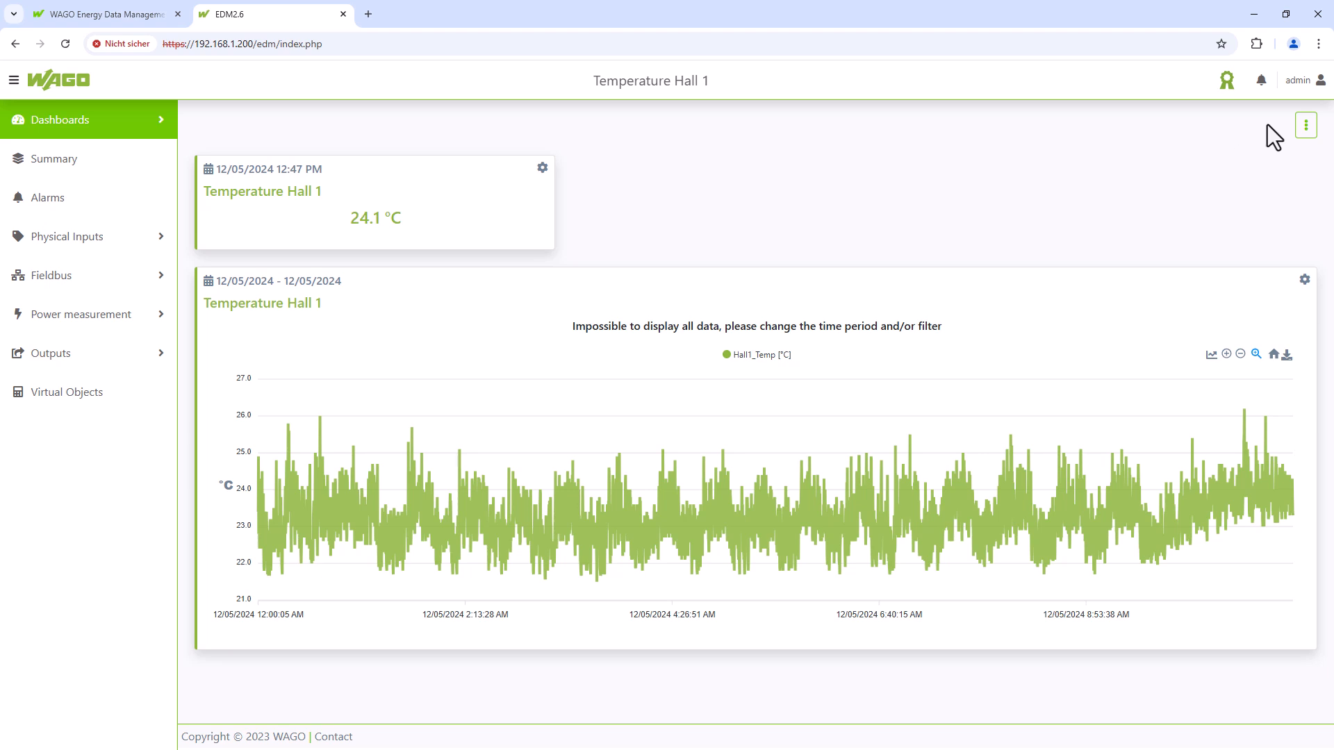
{"action": "left_click", "coordinate": [1306, 127]}
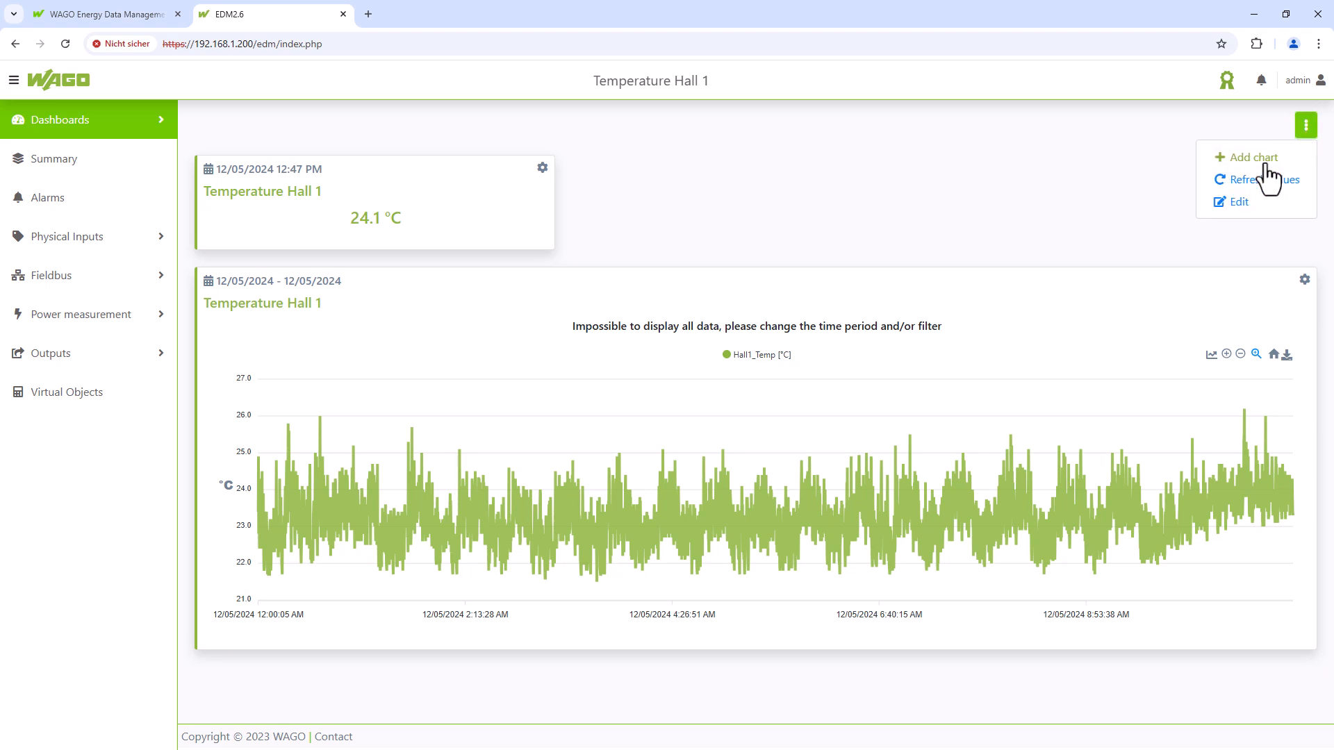
{"action": "left_click", "coordinate": [1250, 159]}
{"action": "left_click", "coordinate": [745, 198]}
{"action": "type", "text": "Hall"}
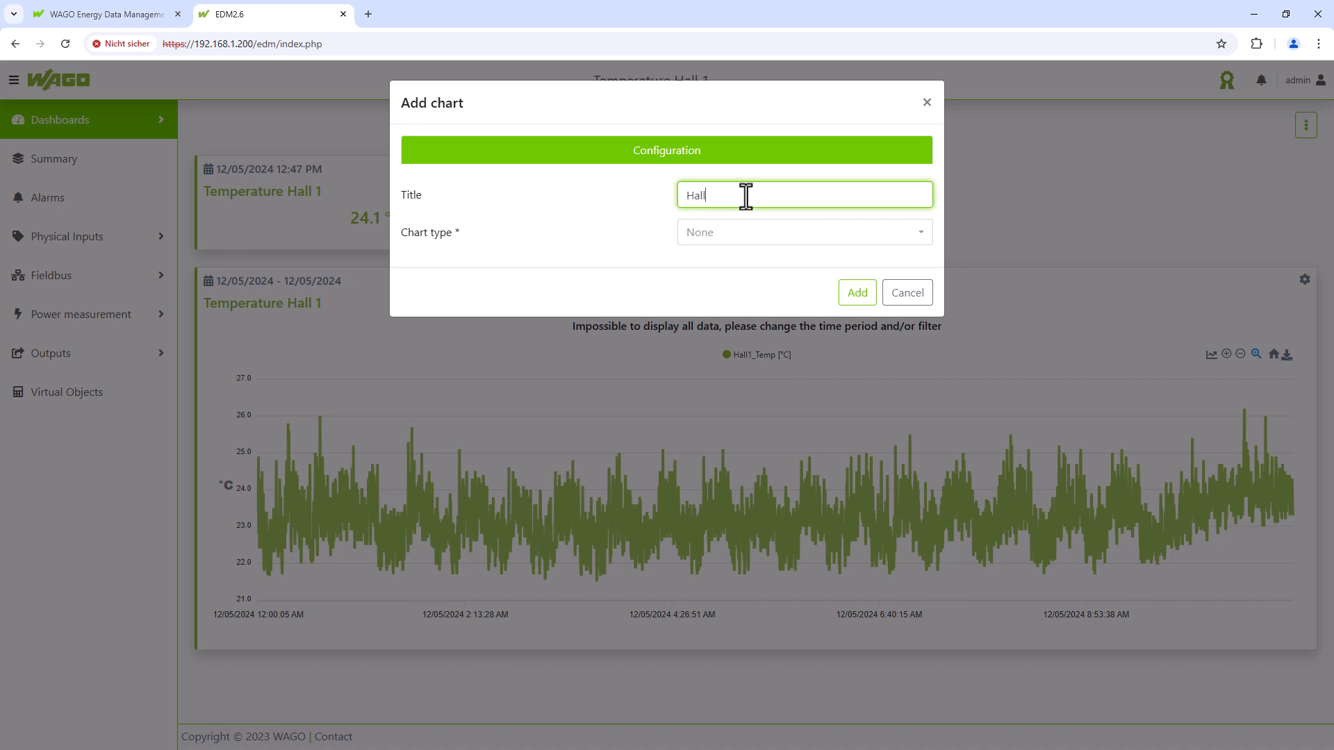
{"action": "type", "text": " 1 Door D"}
{"action": "type", "text": "PEN"}
- Make it a Today line chart of Hall1_Door1_open and add it to the dashboard
{"action": "left_click", "coordinate": [765, 234]}
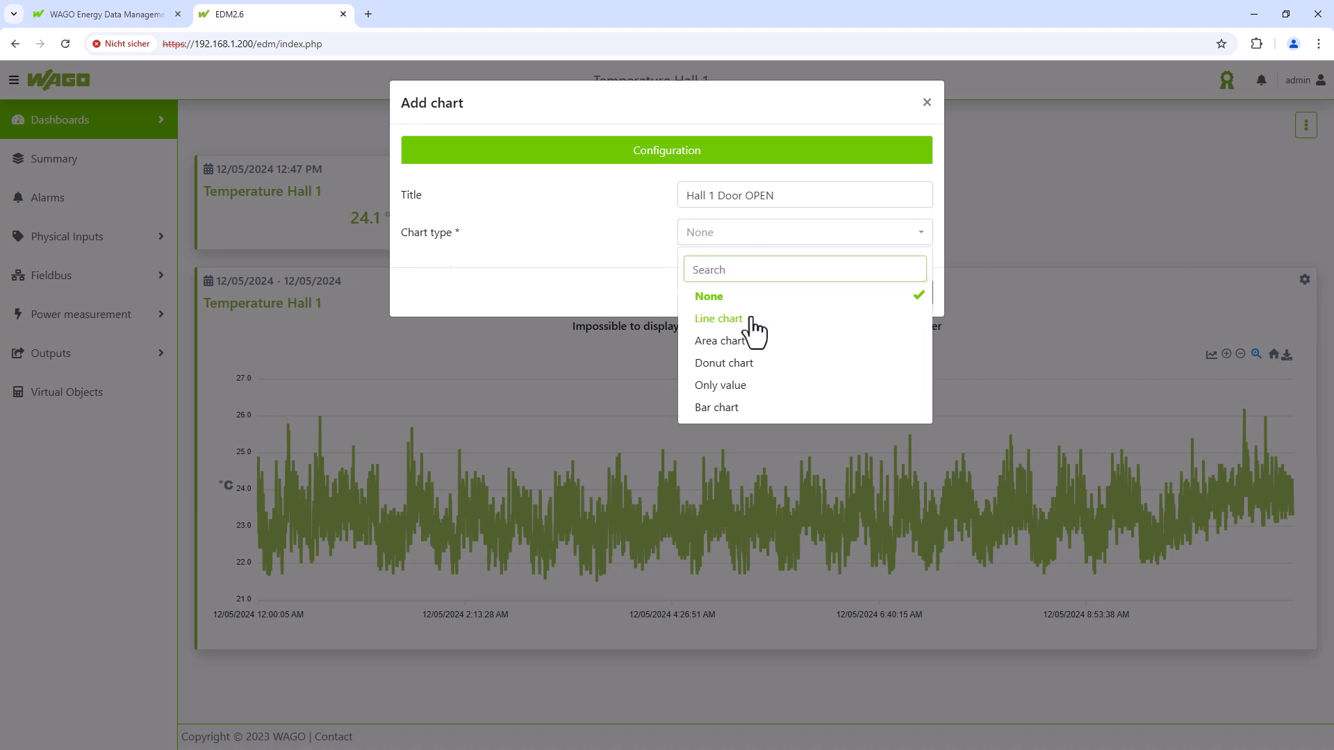
{"action": "left_click", "coordinate": [752, 319]}
{"action": "left_click", "coordinate": [752, 314]}
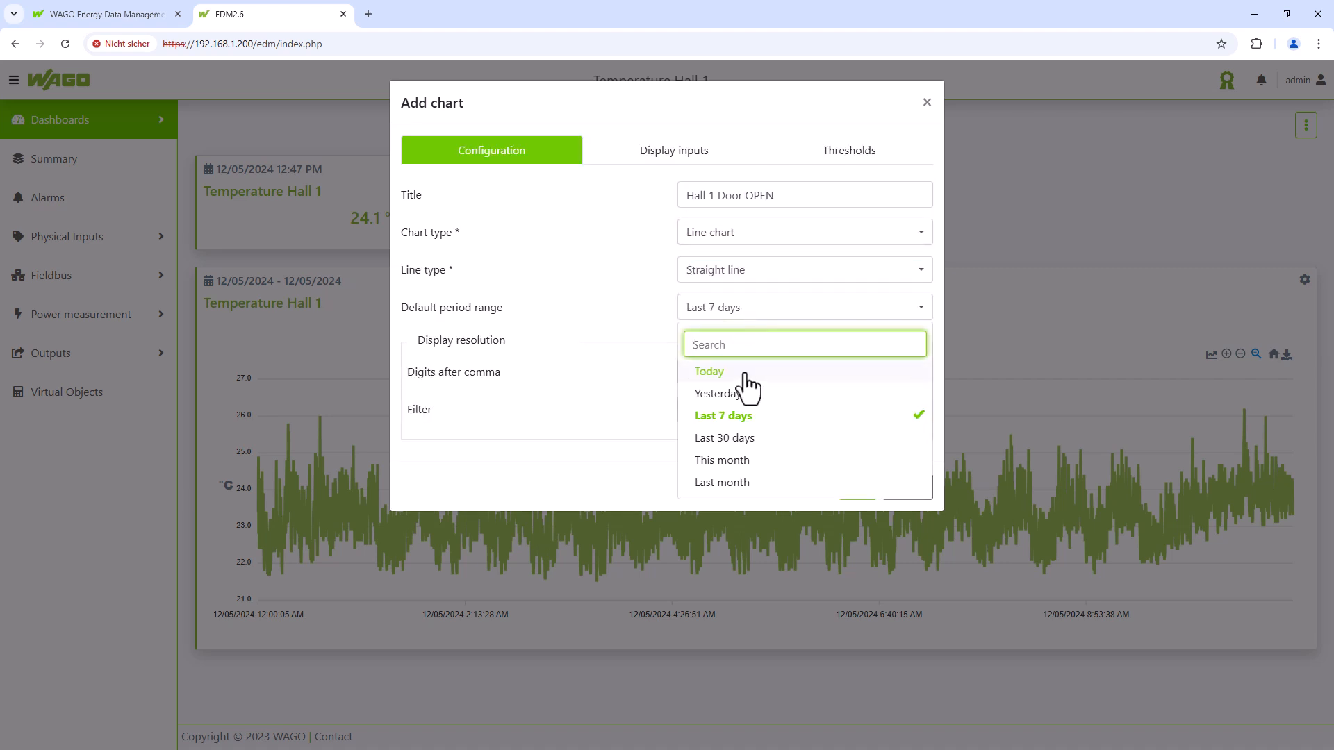
{"action": "left_click", "coordinate": [749, 372]}
{"action": "left_click", "coordinate": [726, 155]}
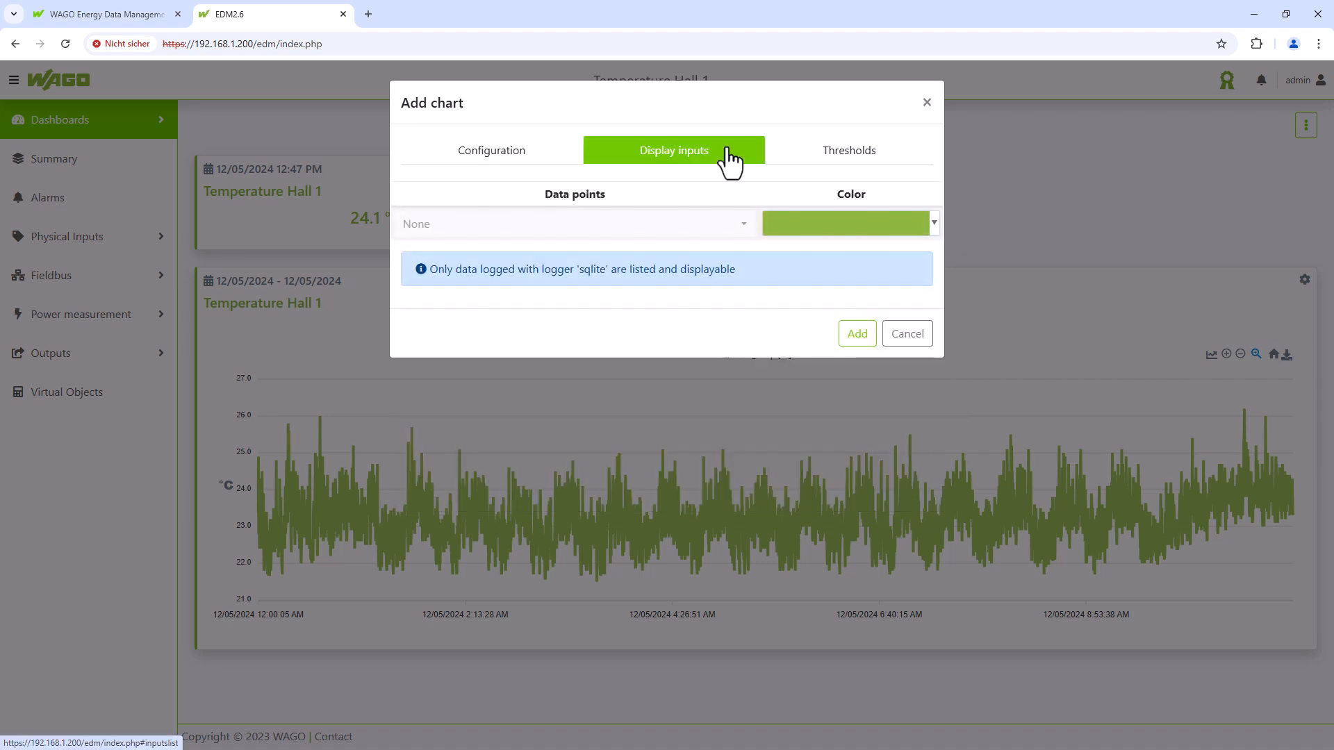
{"action": "left_click", "coordinate": [687, 235]}
{"action": "left_click", "coordinate": [501, 348]}
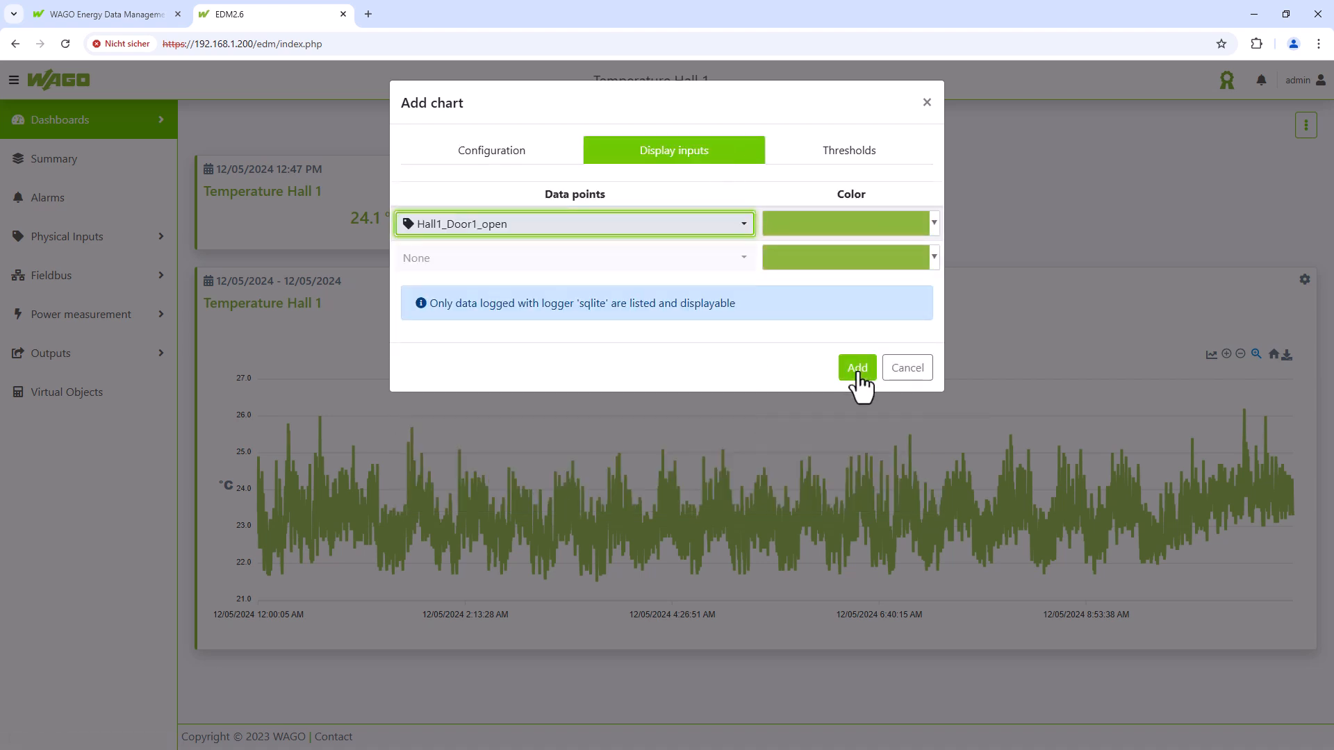
{"action": "left_click", "coordinate": [857, 368]}
- Drag-zoom twice into the Hall 1 Door OPEN chart, then open its Edit chart dialog
{"action": "scroll", "coordinate": [862, 381], "scroll_direction": "down", "scroll_amount": 5}
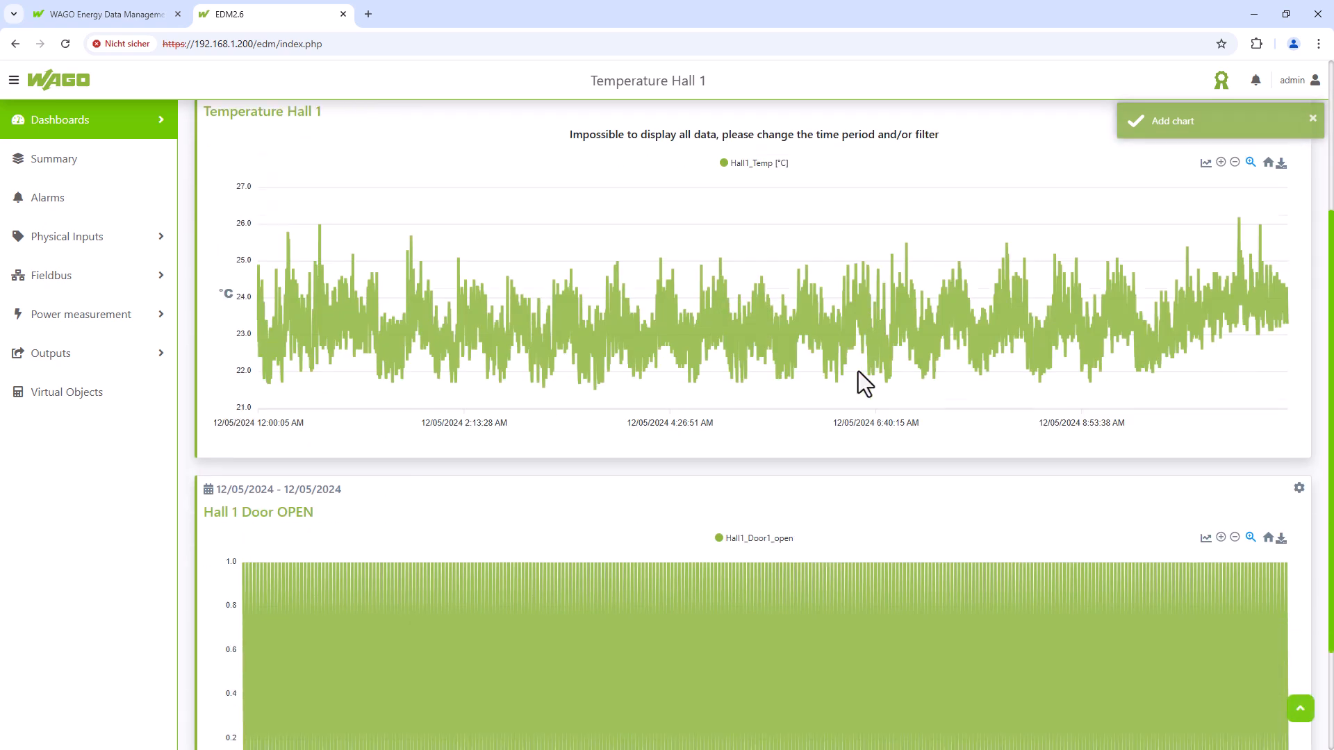
{"action": "left_click_drag", "start_coordinate": [905, 410], "coordinate": [1231, 556]}
{"action": "left_click_drag", "start_coordinate": [807, 435], "coordinate": [1153, 646]}
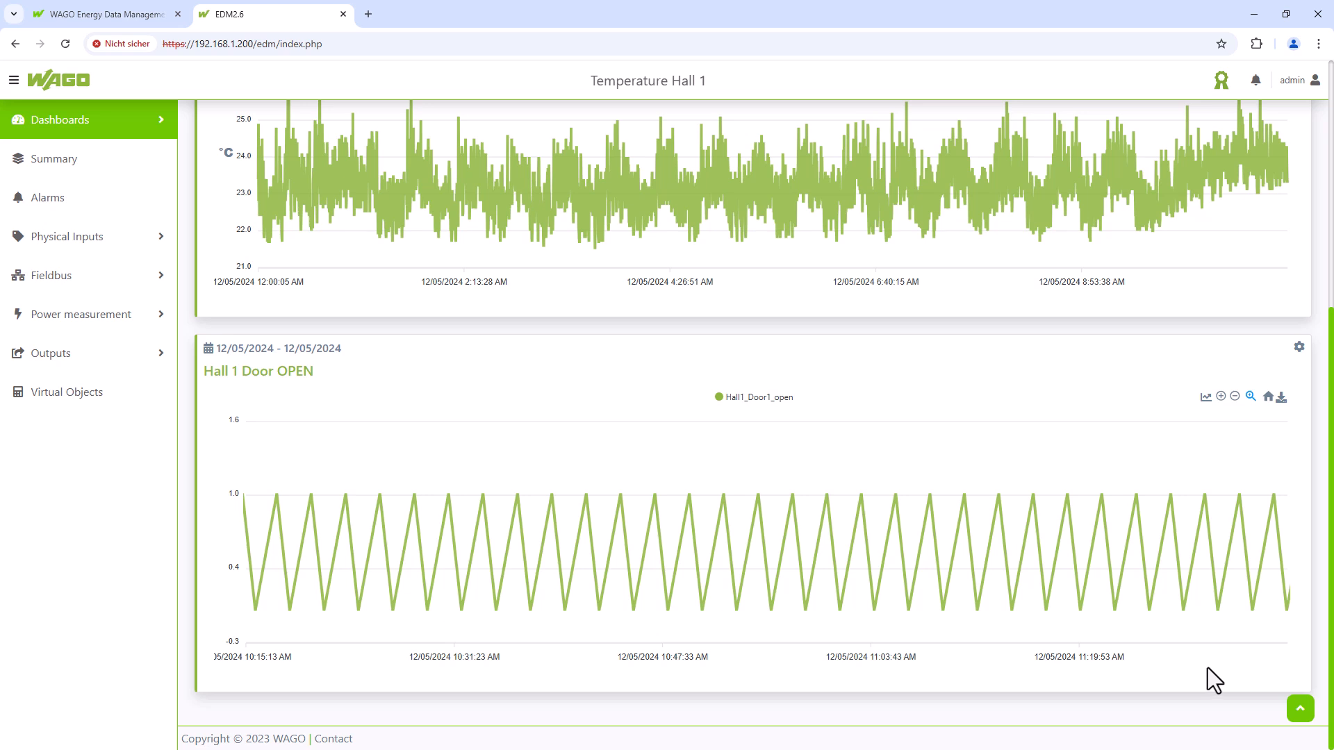
{"action": "left_click", "coordinate": [1299, 349]}
{"action": "left_click", "coordinate": [1258, 374]}
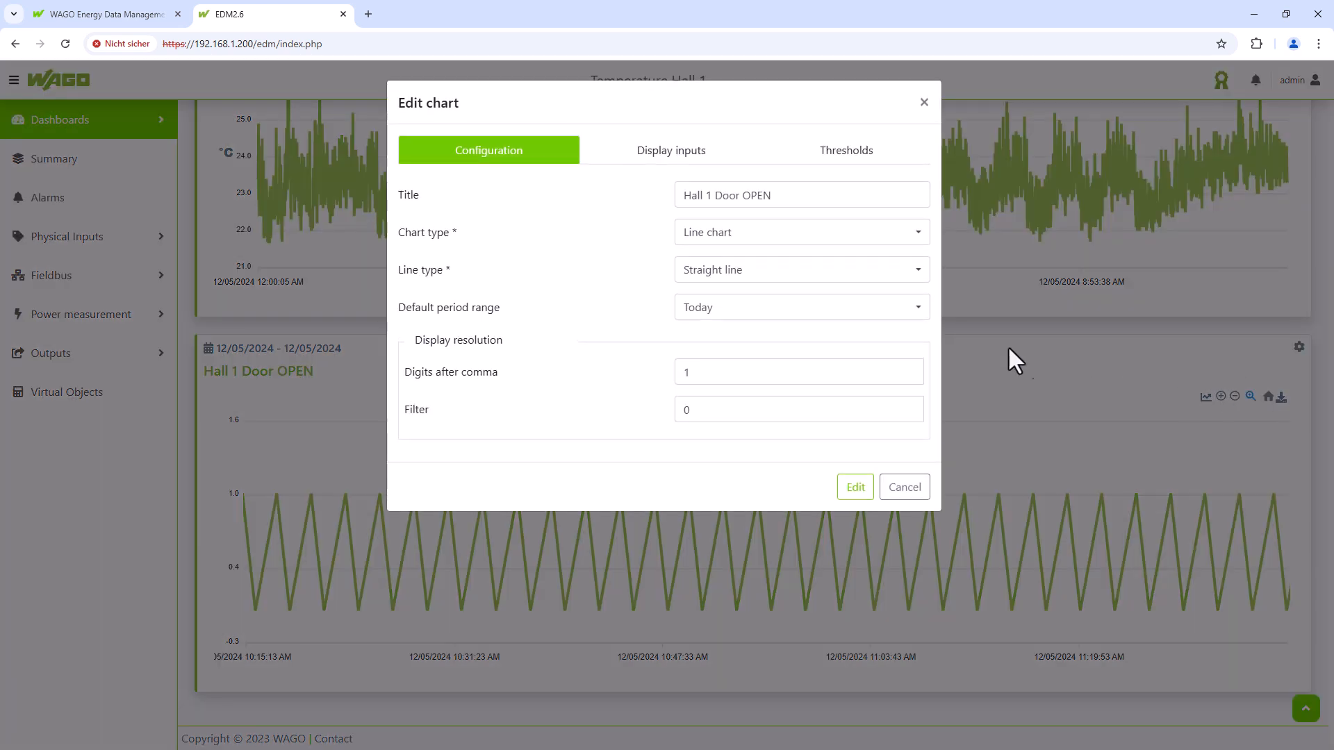
- Set the door chart's line type to Step line, save, and zoom in to check the steps
{"action": "left_click", "coordinate": [912, 274]}
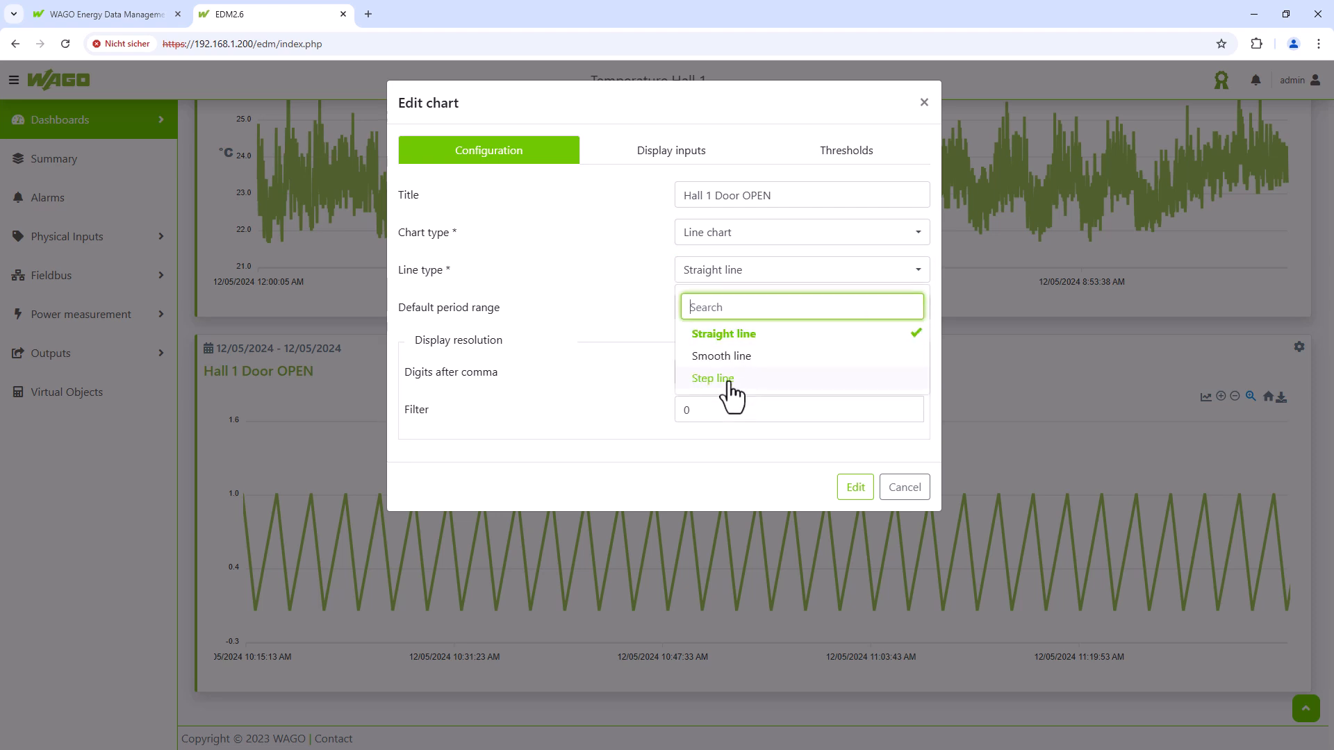
{"action": "left_click", "coordinate": [729, 380]}
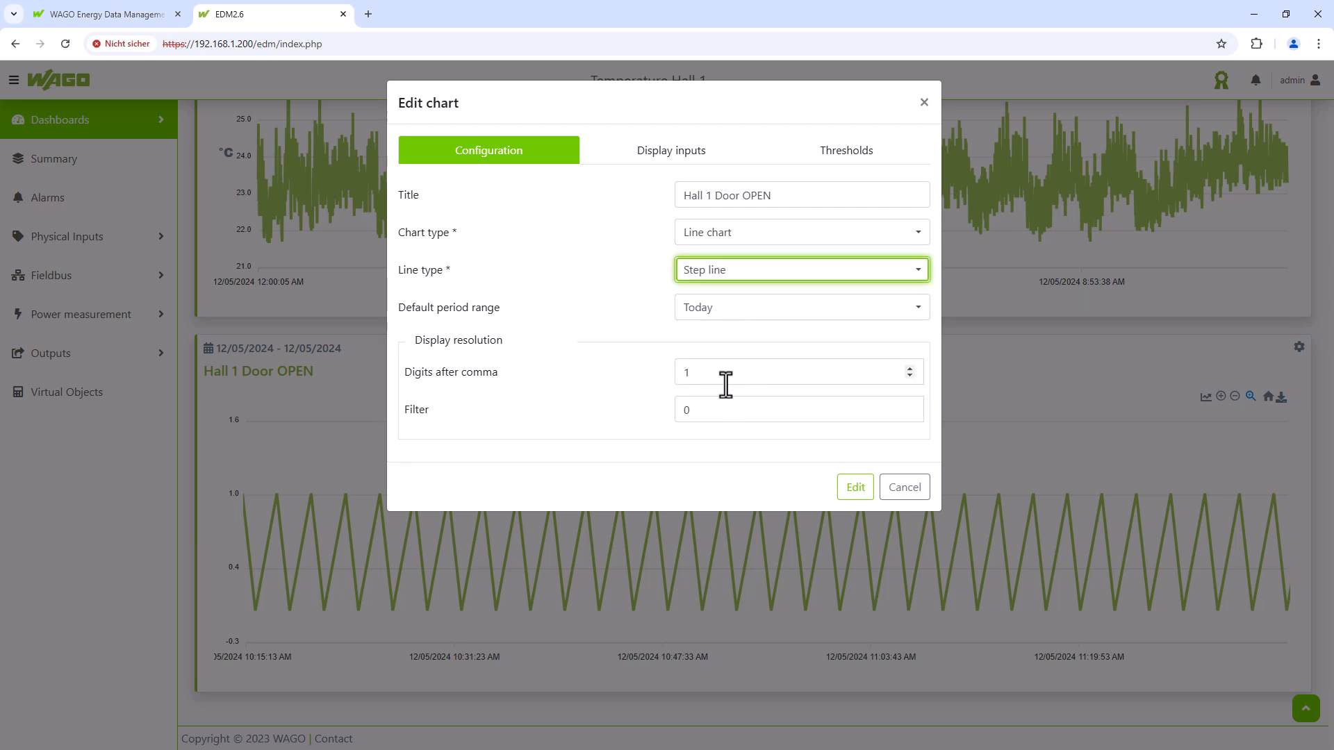
{"action": "left_click", "coordinate": [855, 490]}
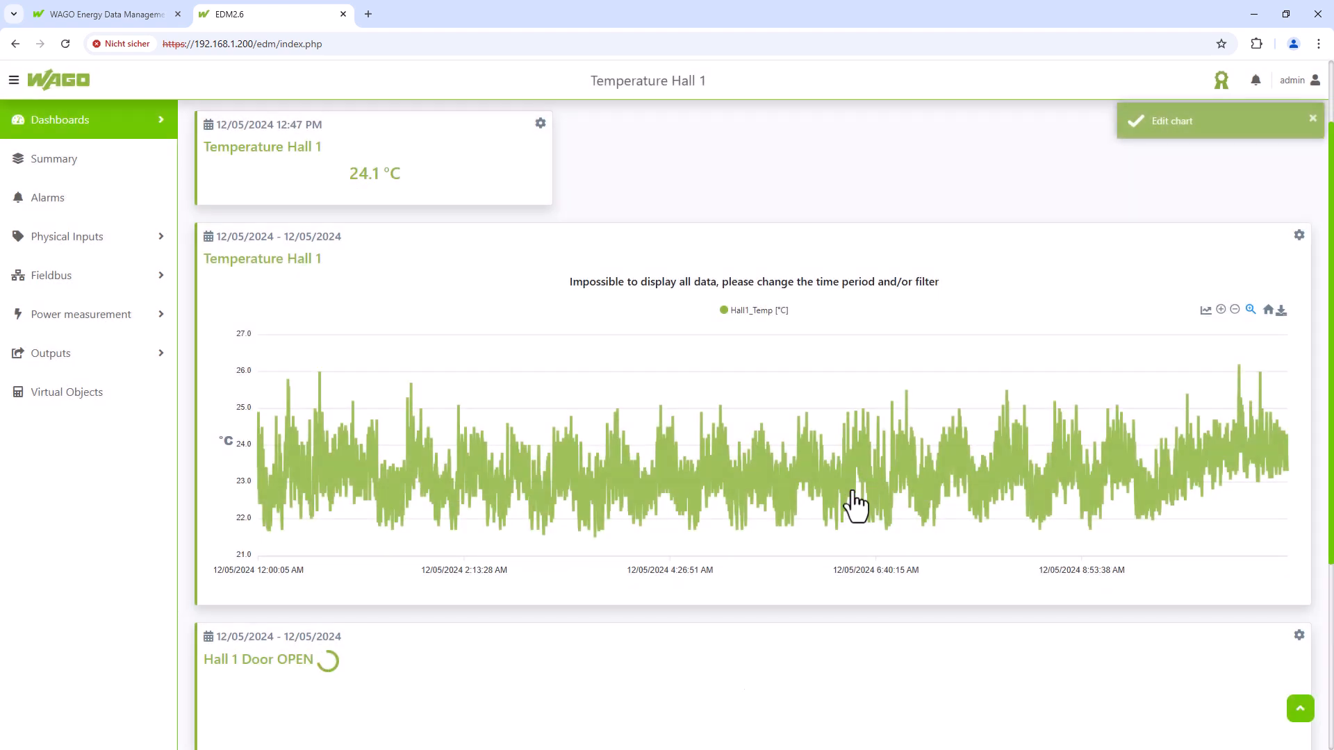
{"action": "scroll", "coordinate": [852, 491], "scroll_direction": "down", "scroll_amount": 4}
{"action": "left_click_drag", "start_coordinate": [845, 400], "coordinate": [1091, 653]}
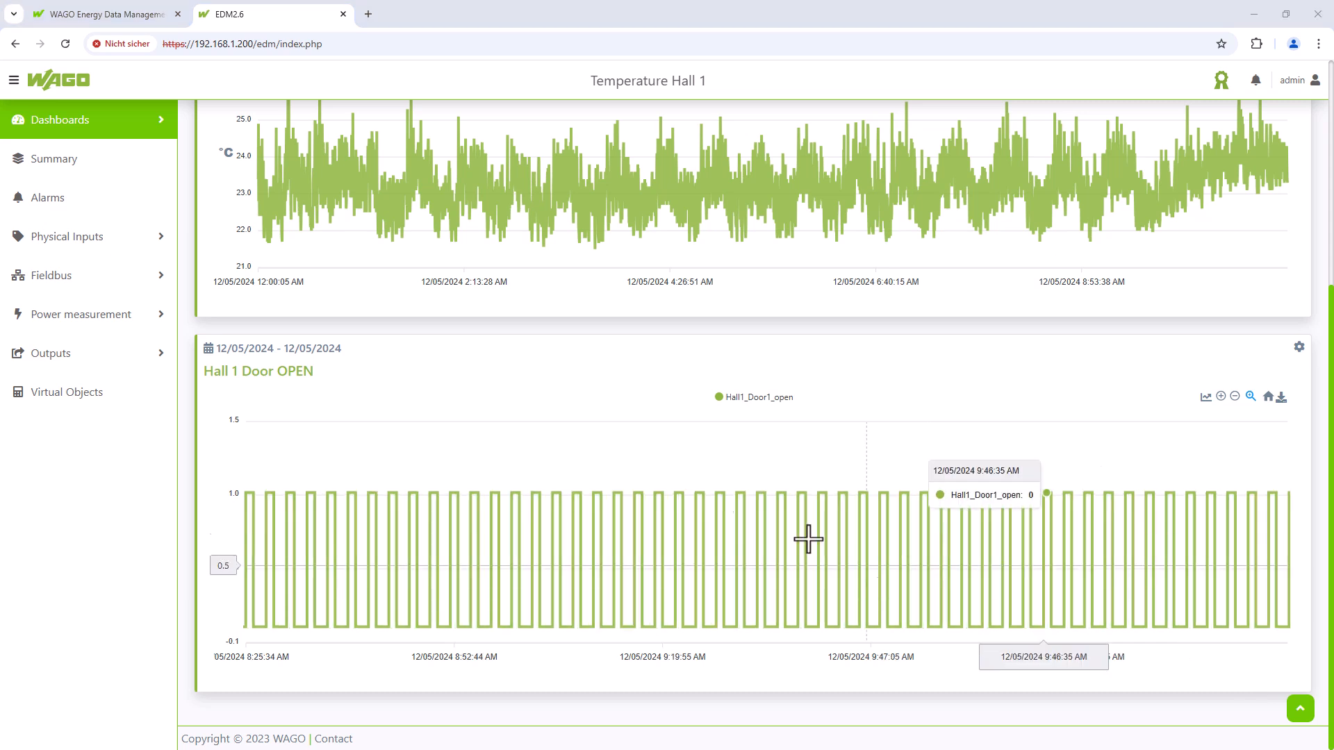
- On the Energy Hall 1 dashboard, add a 'Power Hall 1' Only value tile showing Hall1_total_active_power
{"action": "left_click", "coordinate": [150, 131]}
{"action": "left_click", "coordinate": [71, 184]}
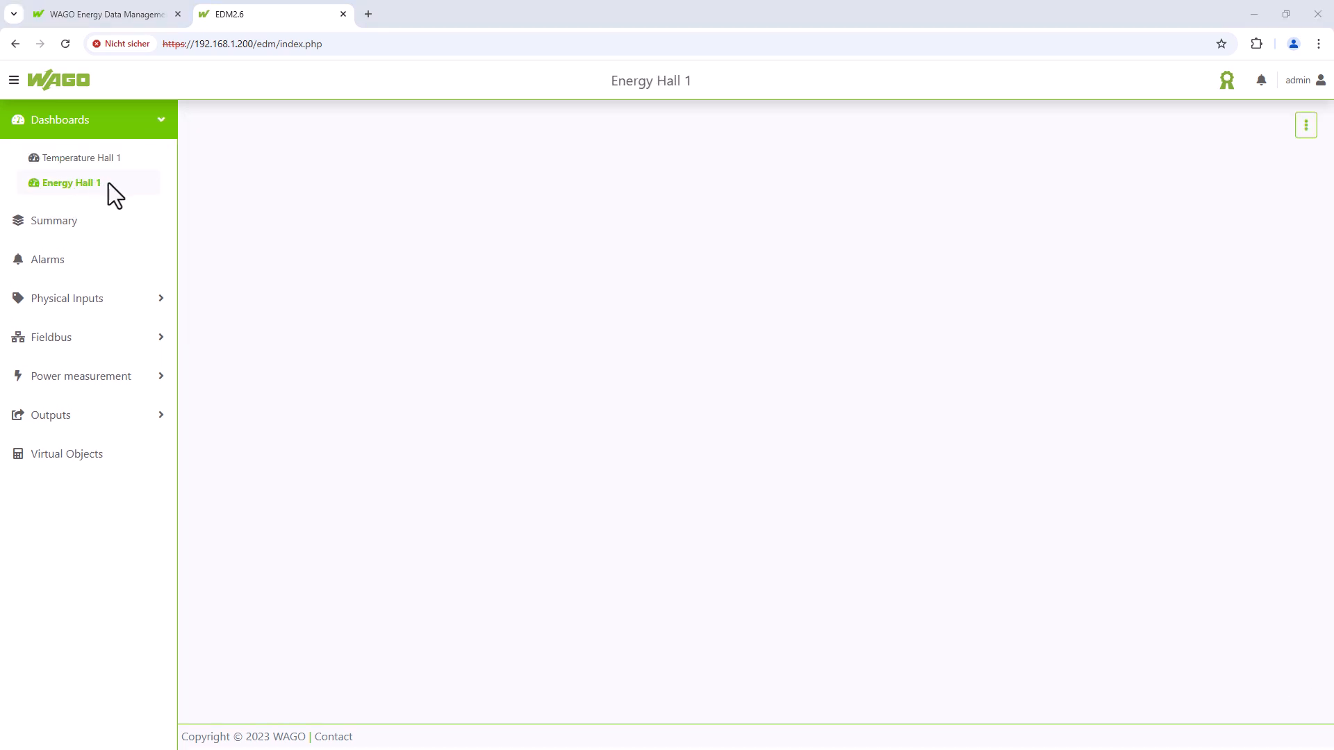
{"action": "left_click", "coordinate": [1305, 125]}
{"action": "left_click", "coordinate": [1255, 159]}
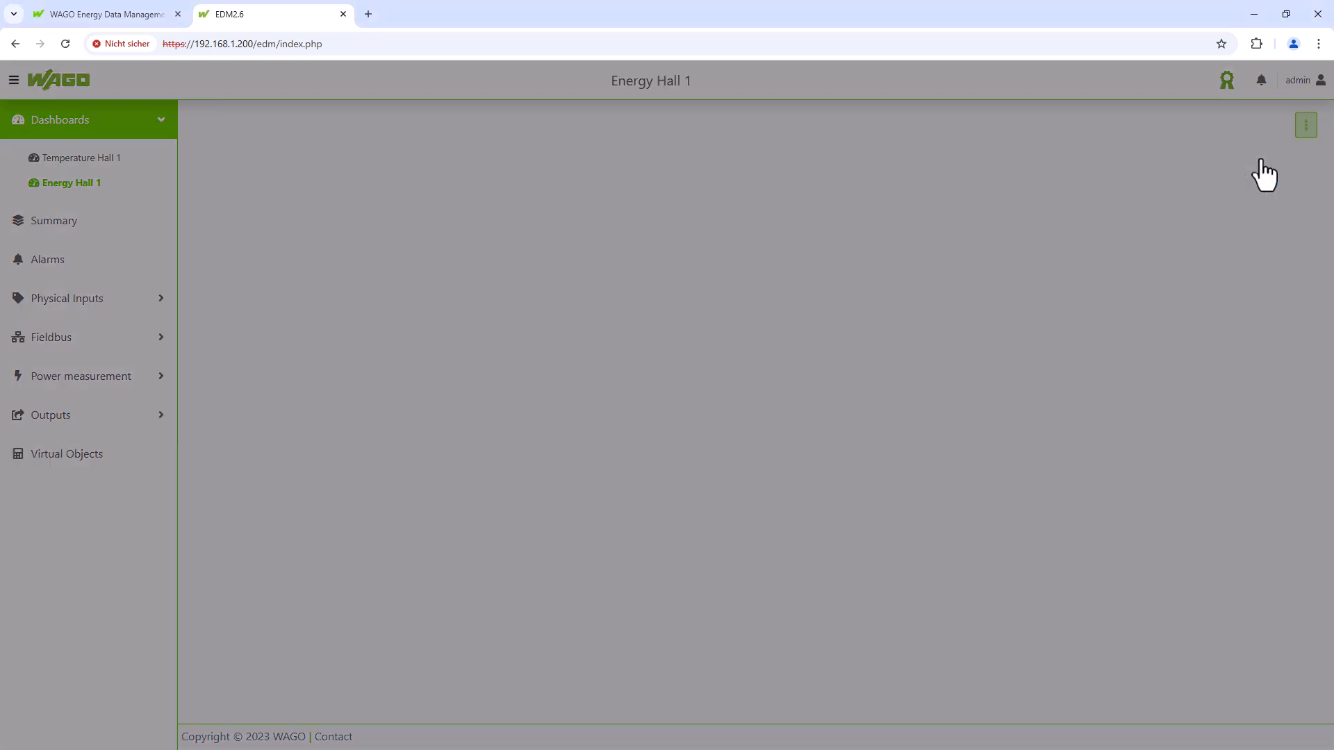
{"action": "left_click", "coordinate": [783, 194]}
{"action": "type", "text": "Power Hall 1"}
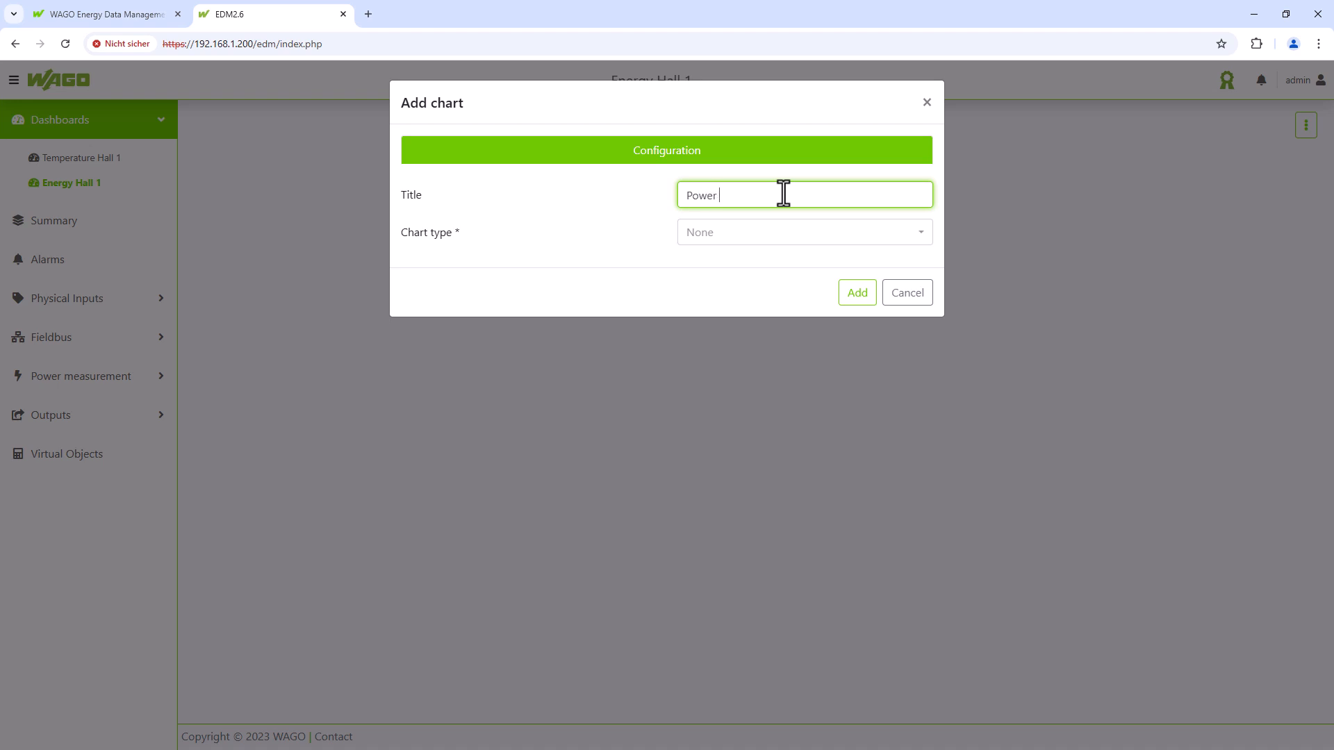
{"action": "left_click", "coordinate": [798, 236]}
{"action": "left_click", "coordinate": [743, 385]}
{"action": "left_click", "coordinate": [792, 153]}
{"action": "left_click", "coordinate": [638, 226]}
{"action": "left_click", "coordinate": [517, 394]}
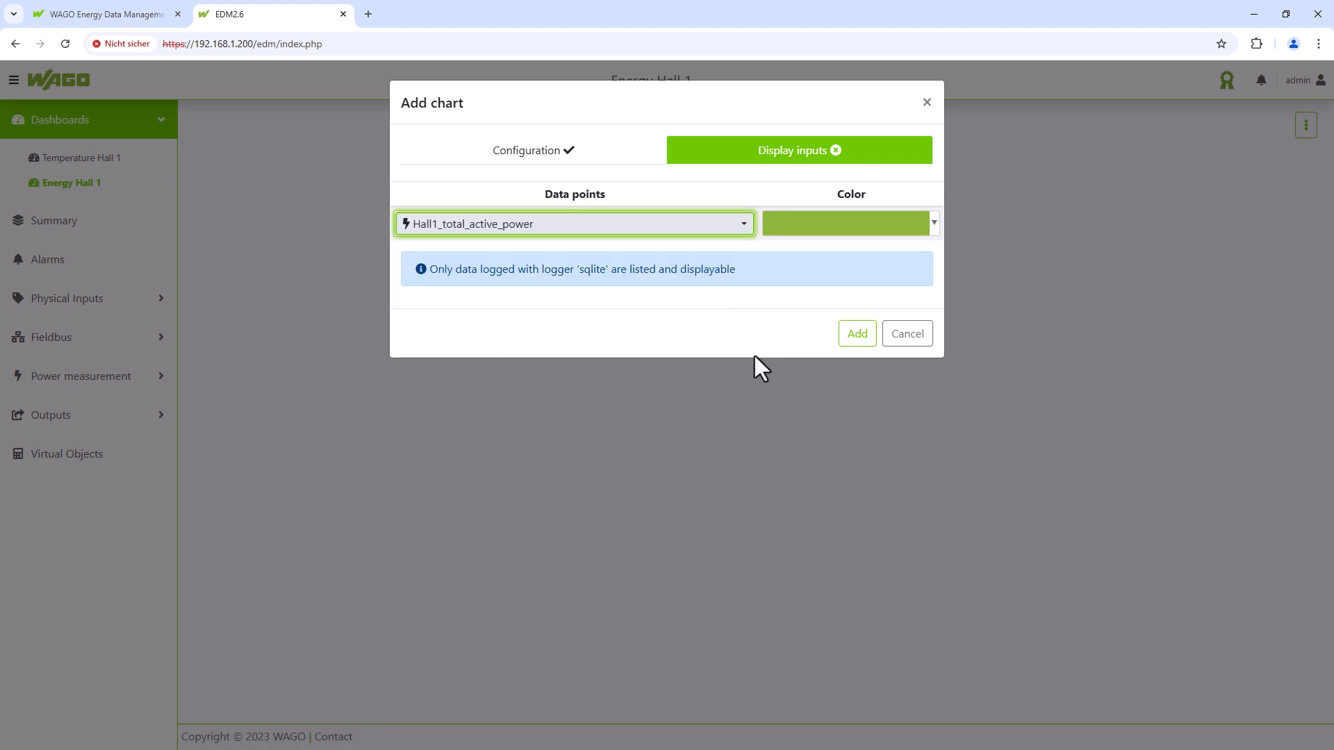
{"action": "left_click", "coordinate": [856, 335]}
- Add an 'Energy Hall 1' Only value tile of Hall1_total_active_energy and apply the configuration
{"action": "left_click", "coordinate": [1305, 182]}
{"action": "left_click", "coordinate": [1263, 210]}
{"action": "left_click", "coordinate": [745, 197]}
{"action": "type", "text": "Energy"}
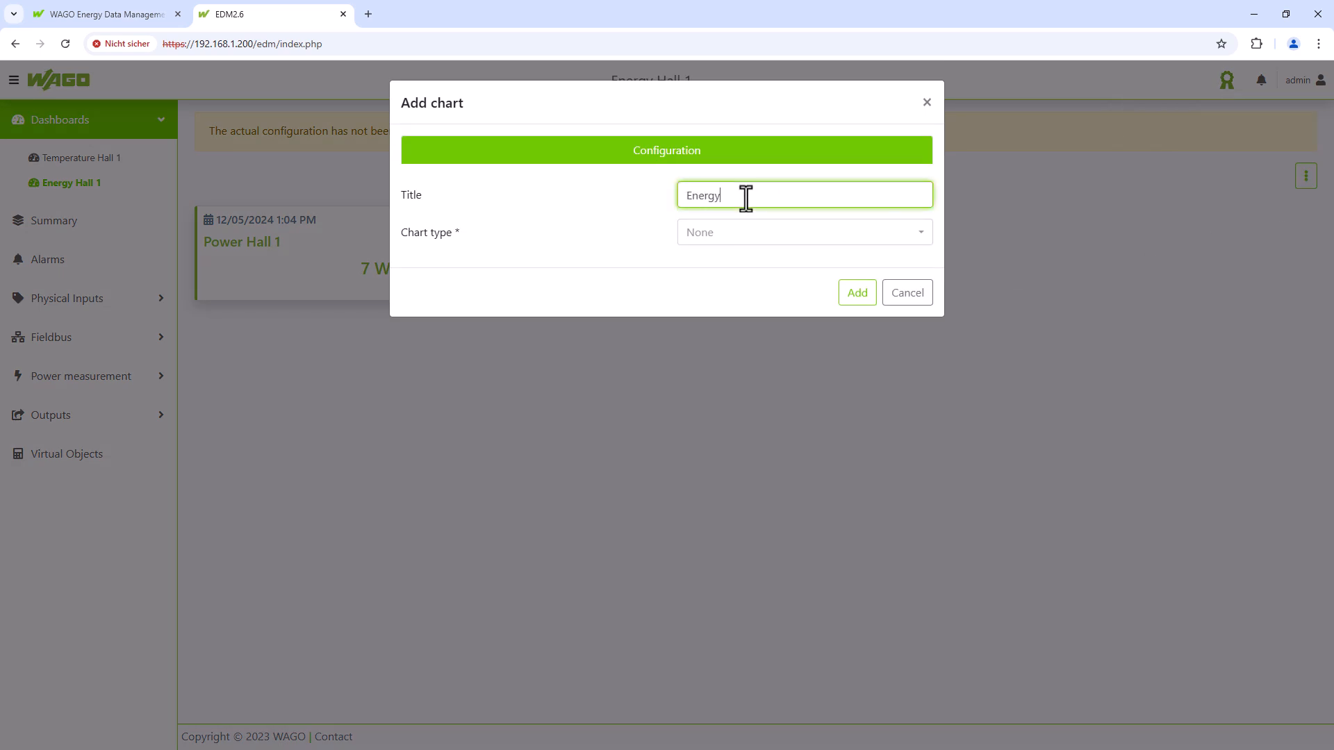
{"action": "type", "text": " Hall 1"}
{"action": "left_click", "coordinate": [754, 234]}
{"action": "left_click", "coordinate": [729, 387]}
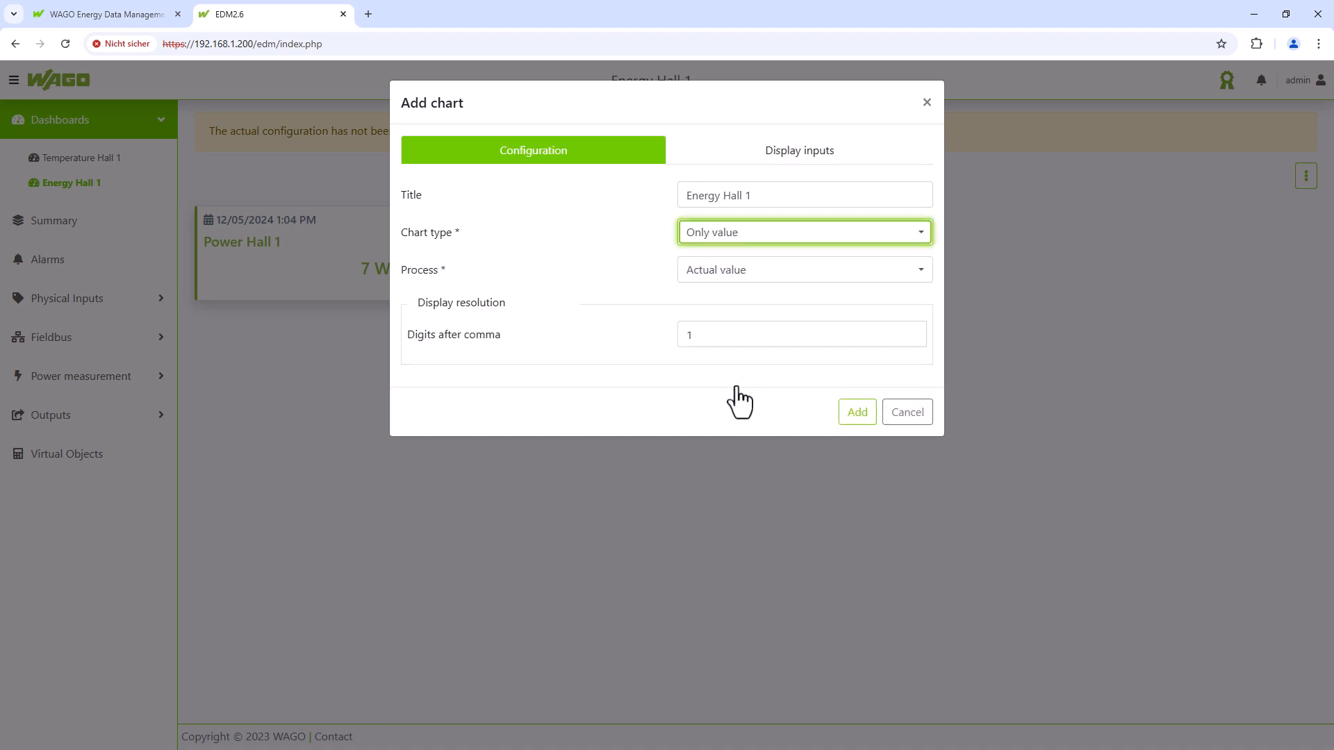
{"action": "left_click", "coordinate": [782, 158]}
{"action": "left_click", "coordinate": [664, 224]}
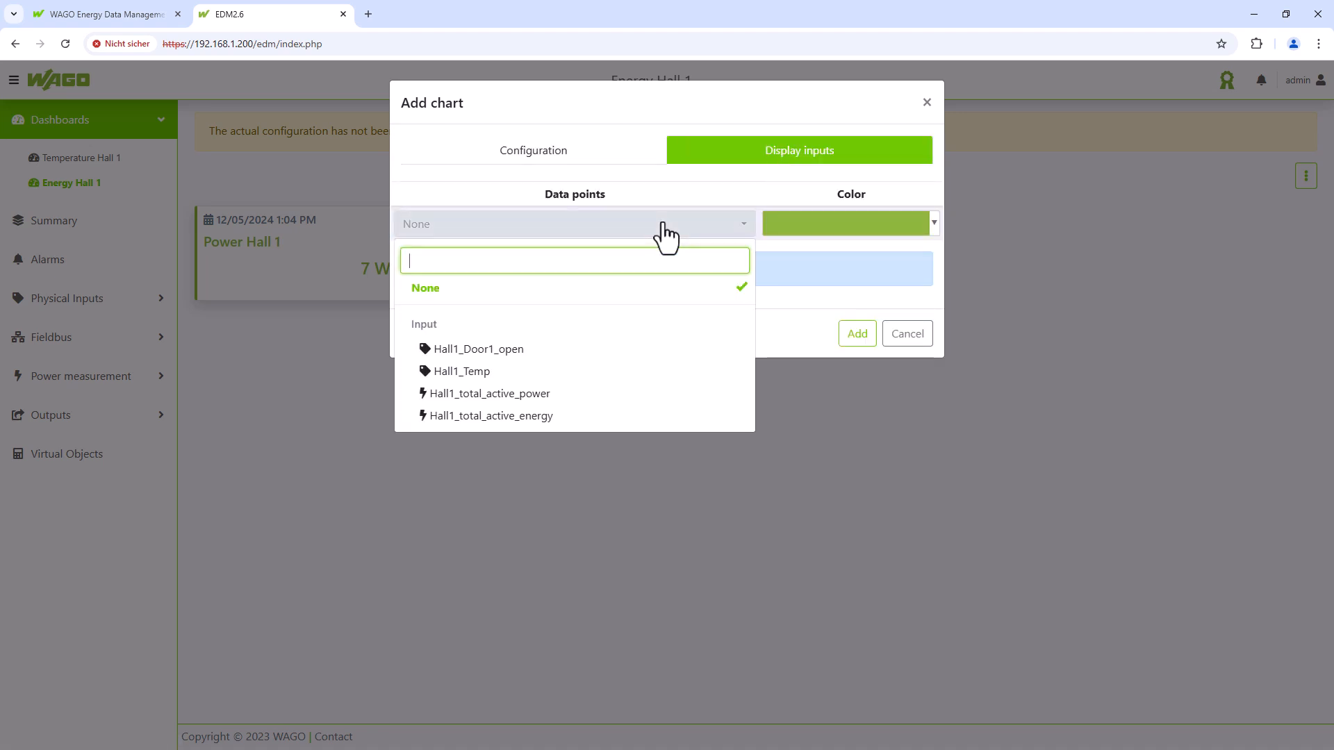
{"action": "left_click", "coordinate": [549, 417]}
{"action": "left_click", "coordinate": [861, 336]}
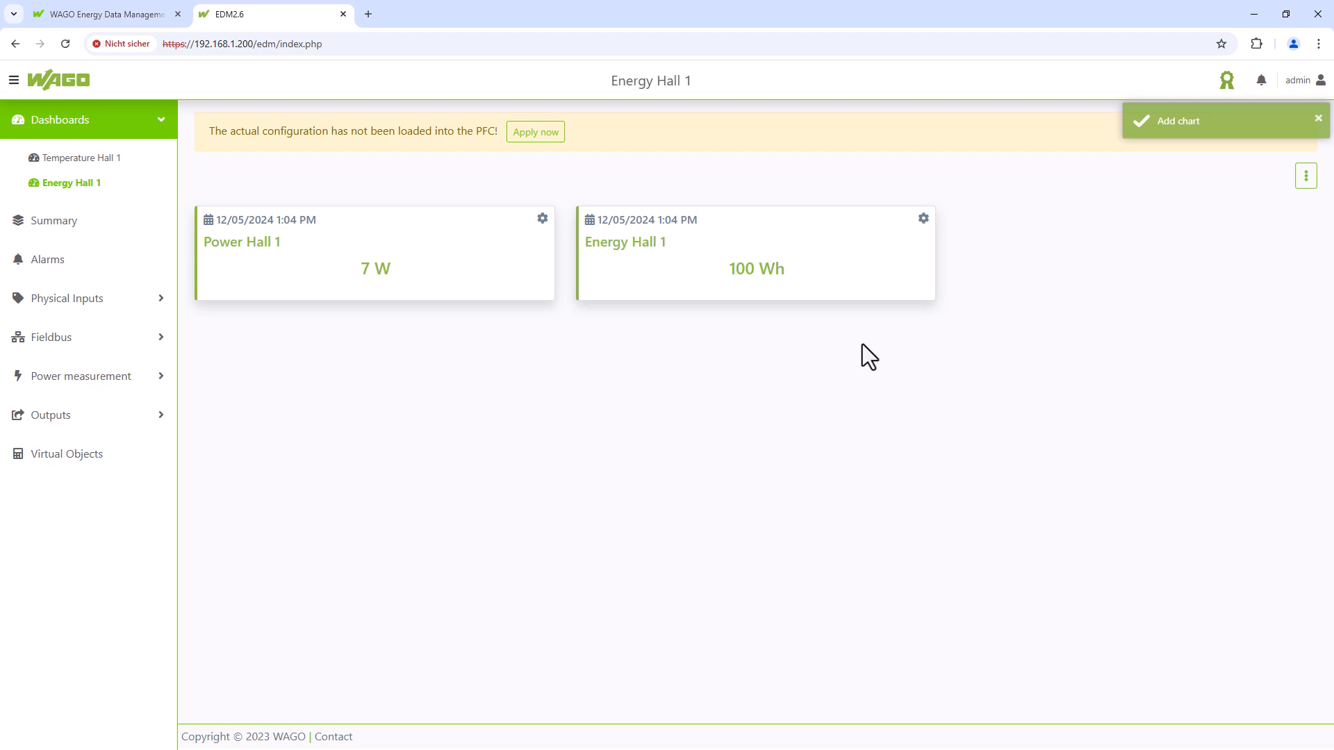
{"action": "left_click", "coordinate": [543, 134]}
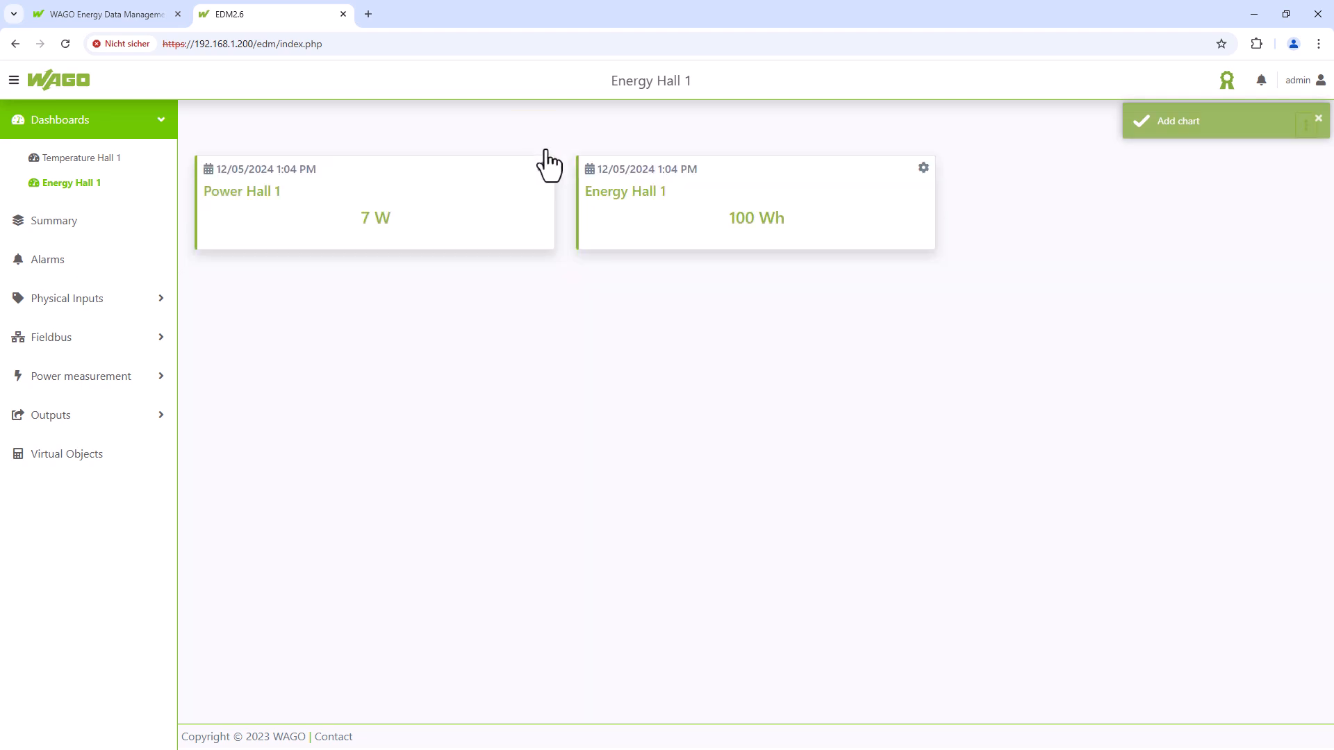
- Start a 'Power & Energy Hall 1' line chart with default period Today
{"action": "left_click", "coordinate": [1306, 129]}
{"action": "left_click", "coordinate": [1258, 157]}
{"action": "left_click", "coordinate": [761, 206]}
{"action": "type", "text": "Power"}
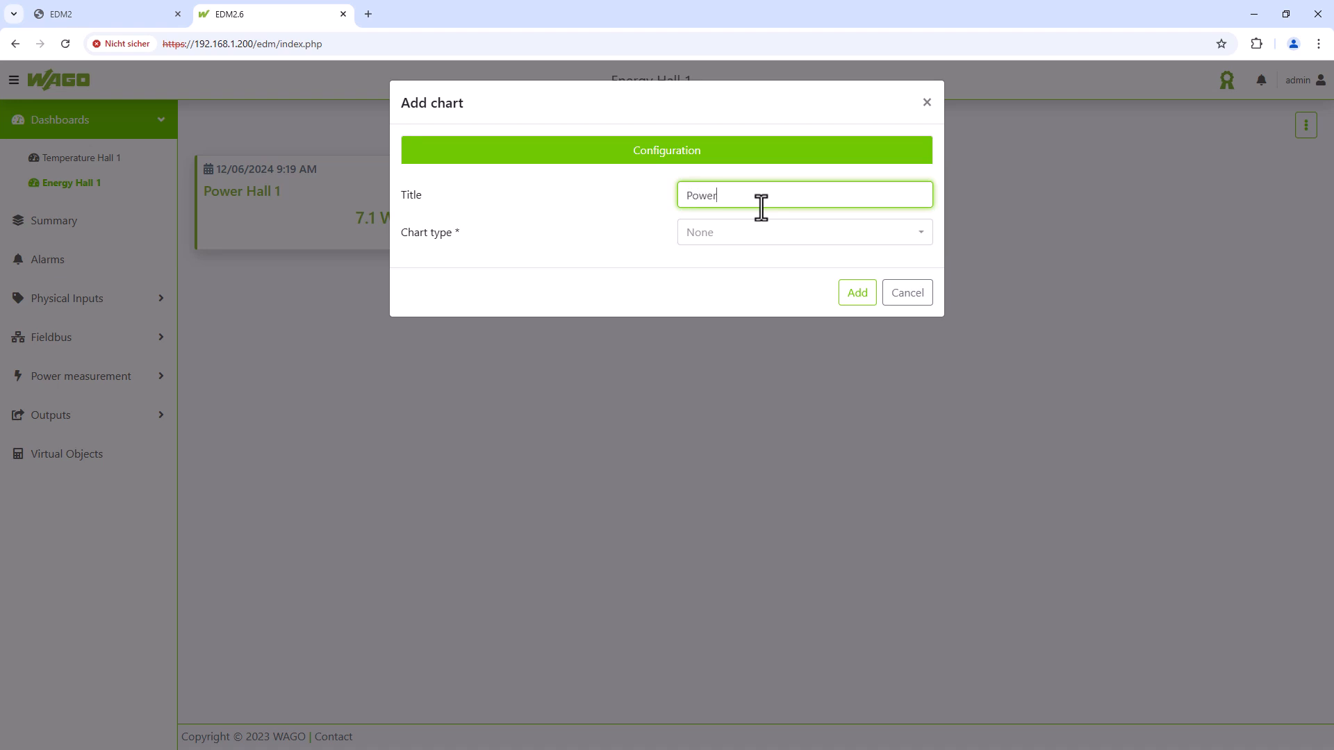
{"action": "type", "text": " & Energy Hall 1"}
{"action": "left_click", "coordinate": [782, 232]}
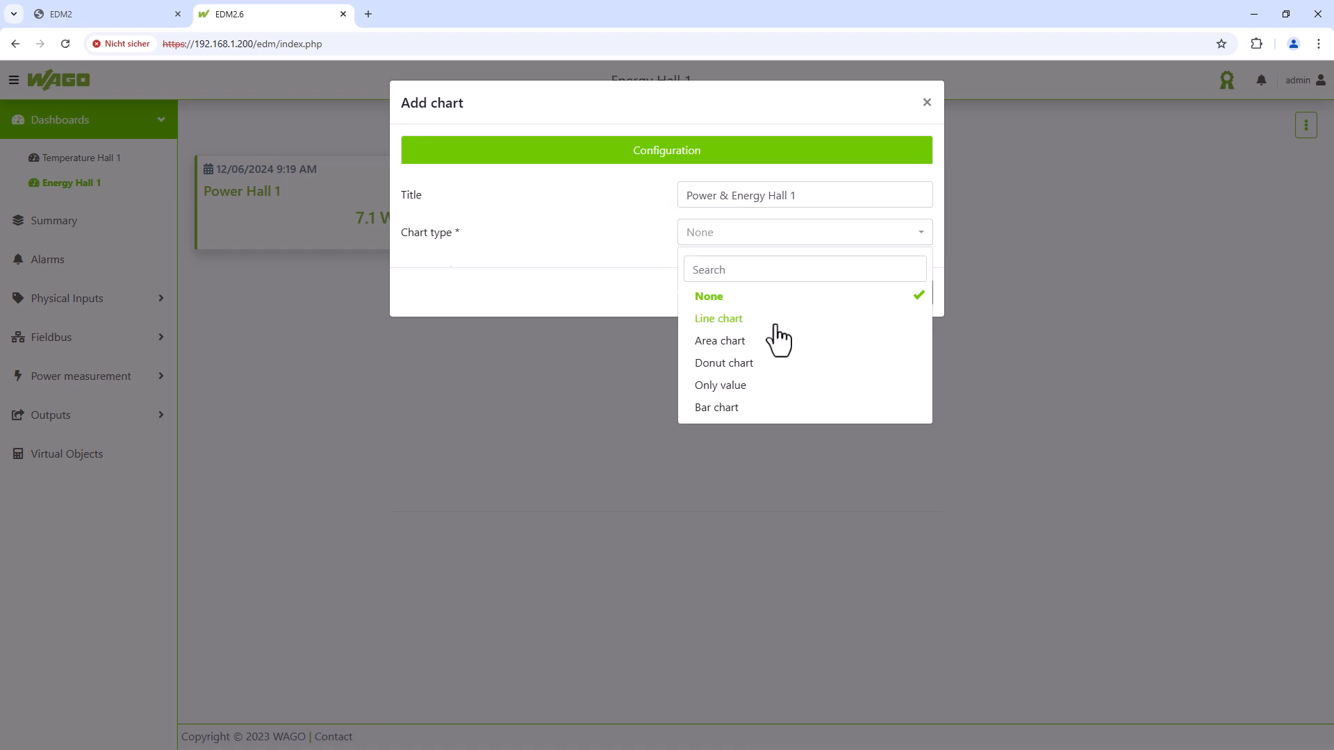
{"action": "left_click", "coordinate": [776, 321]}
{"action": "left_click", "coordinate": [778, 309]}
{"action": "left_click", "coordinate": [777, 367]}
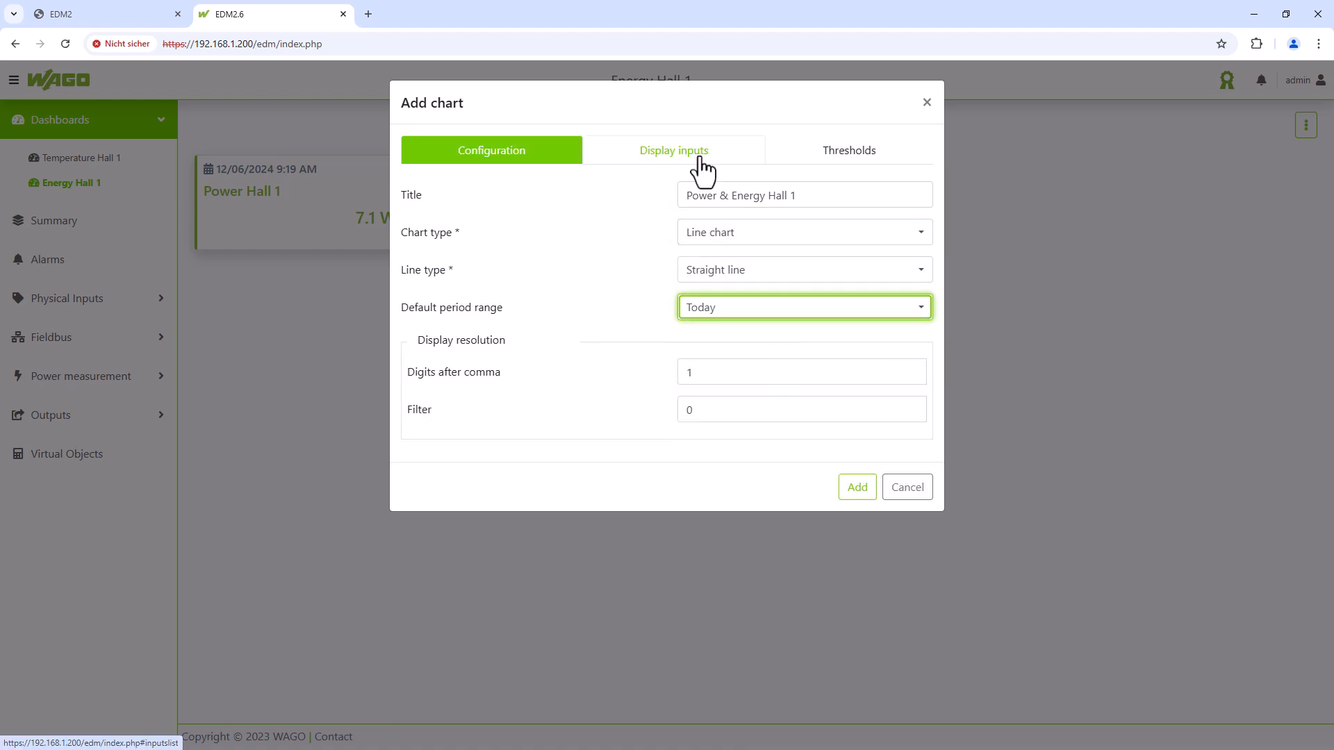
- Plot Hall1_total_active_power and Hall1_total_active_energy, energy in #3c6edc, and add the chart
{"action": "left_click", "coordinate": [703, 167]}
{"action": "left_click", "coordinate": [688, 222]}
{"action": "left_click", "coordinate": [528, 390]}
{"action": "left_click", "coordinate": [700, 263]}
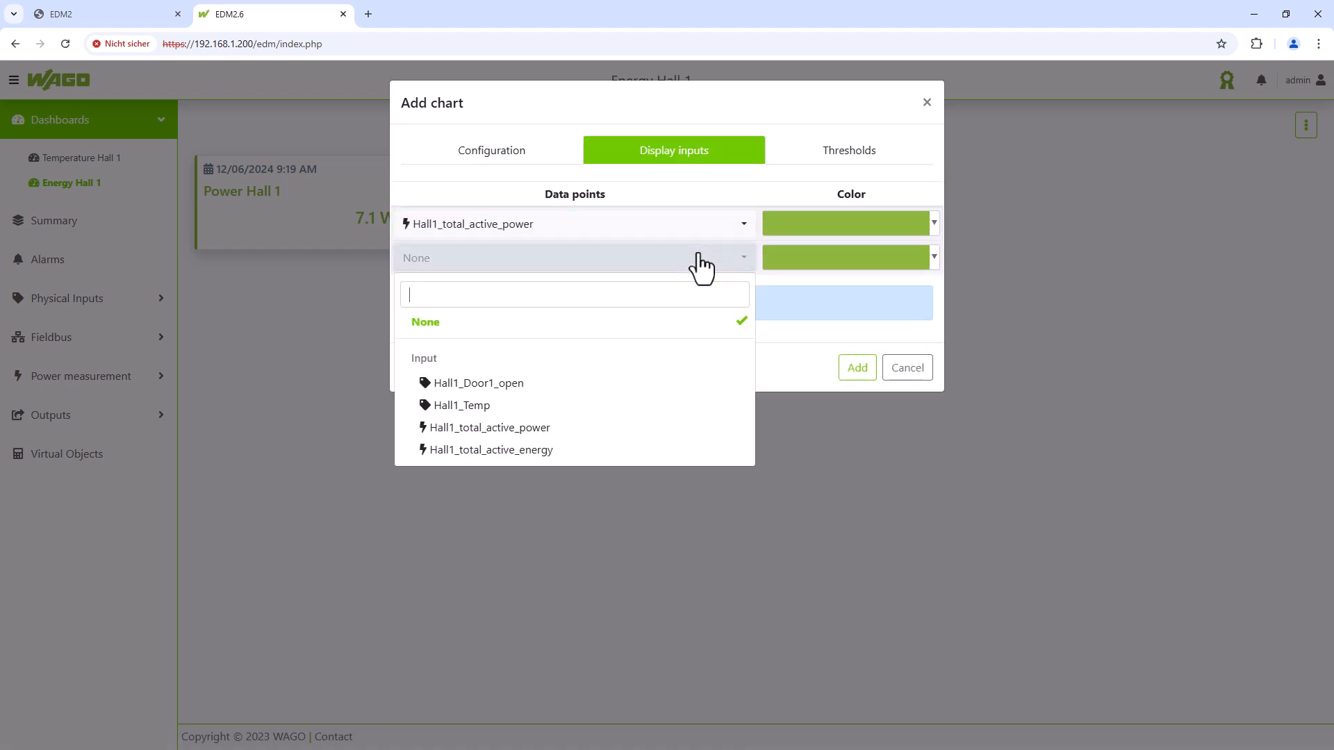
{"action": "left_click", "coordinate": [566, 450]}
{"action": "left_click", "coordinate": [894, 257]}
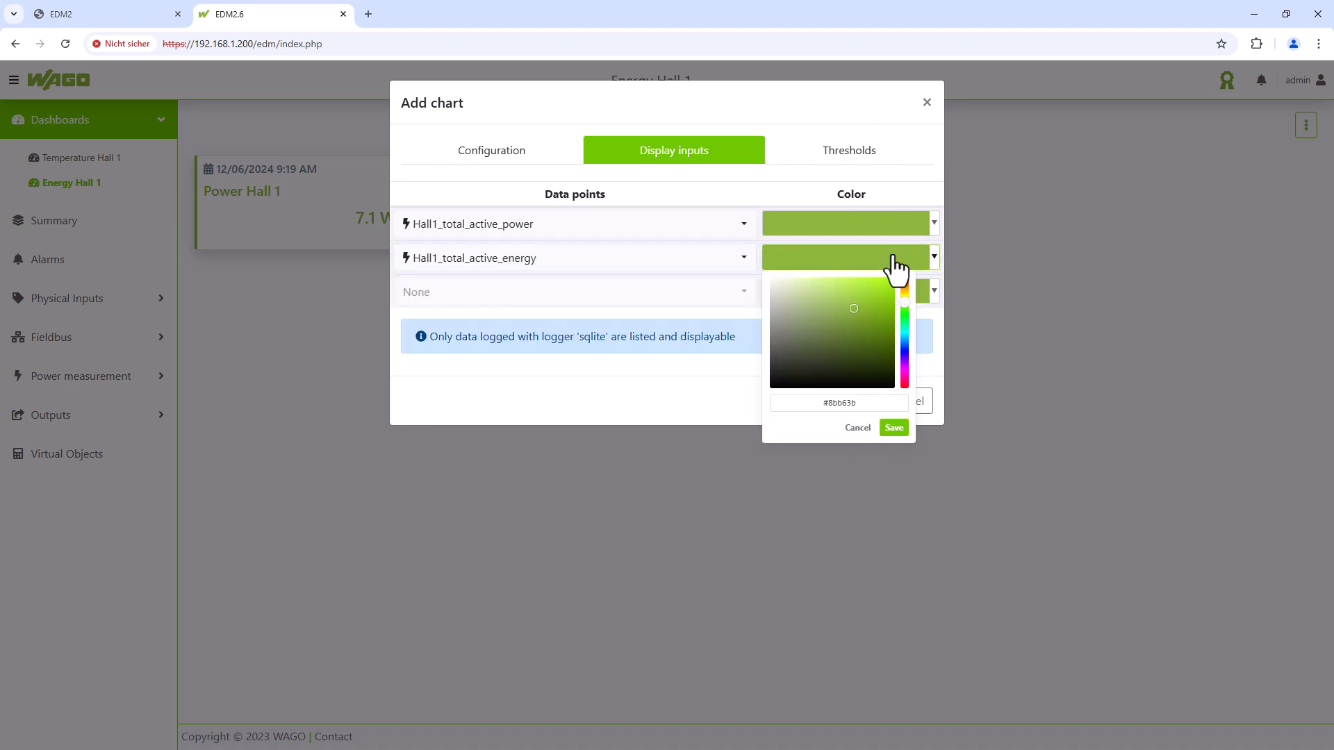
{"action": "left_click", "coordinate": [849, 406]}
{"action": "key", "text": "BackSpace"}
{"action": "key", "text": "BackSpace"}
{"action": "key", "text": "BackSpace"}
{"action": "key", "text": "BackSpace"}
{"action": "key", "text": "BackSpace"}
{"action": "key", "text": "BackSpace"}
{"action": "key", "text": "BackSpace"}
{"action": "type", "text": "#3c6edc"}
{"action": "left_click", "coordinate": [894, 426]}
{"action": "left_click", "coordinate": [861, 402]}
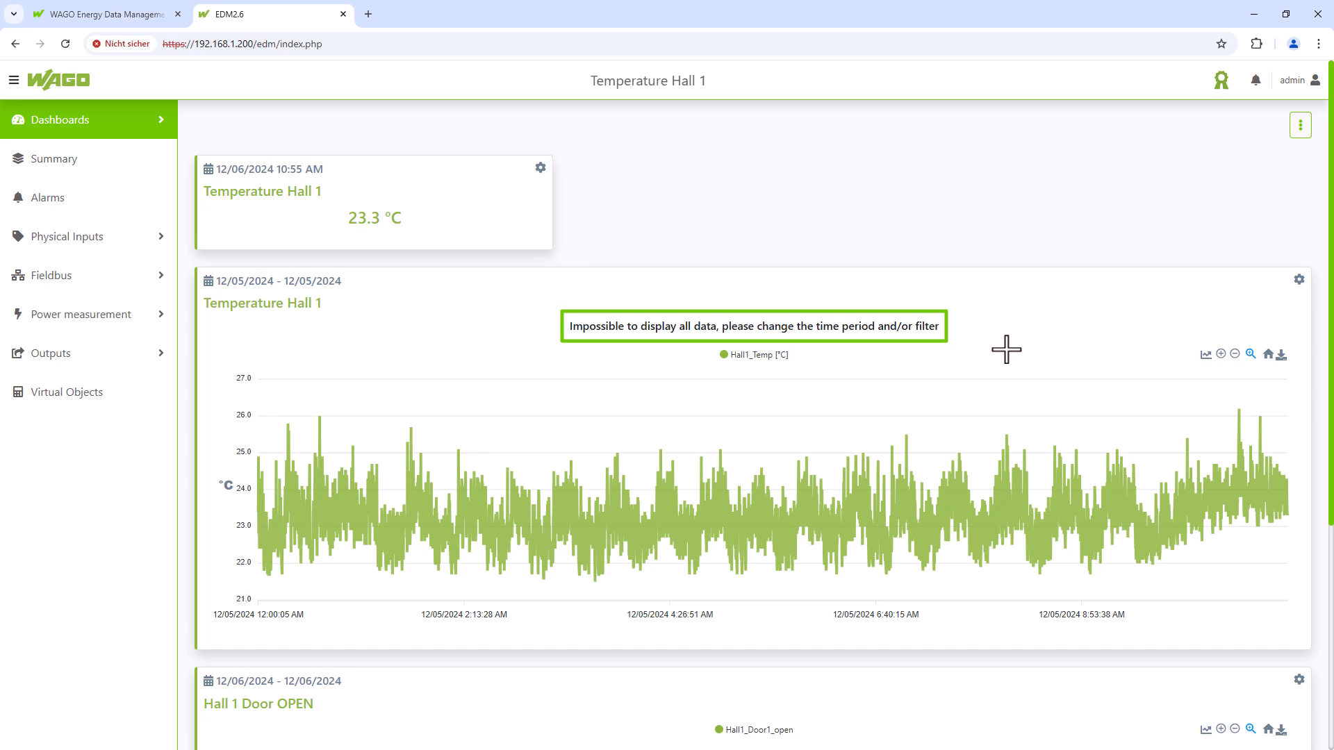
- Change the Temperature Hall 1 chart's filter from 0 to 1, save, and apply the configuration
{"action": "left_click", "coordinate": [1299, 280]}
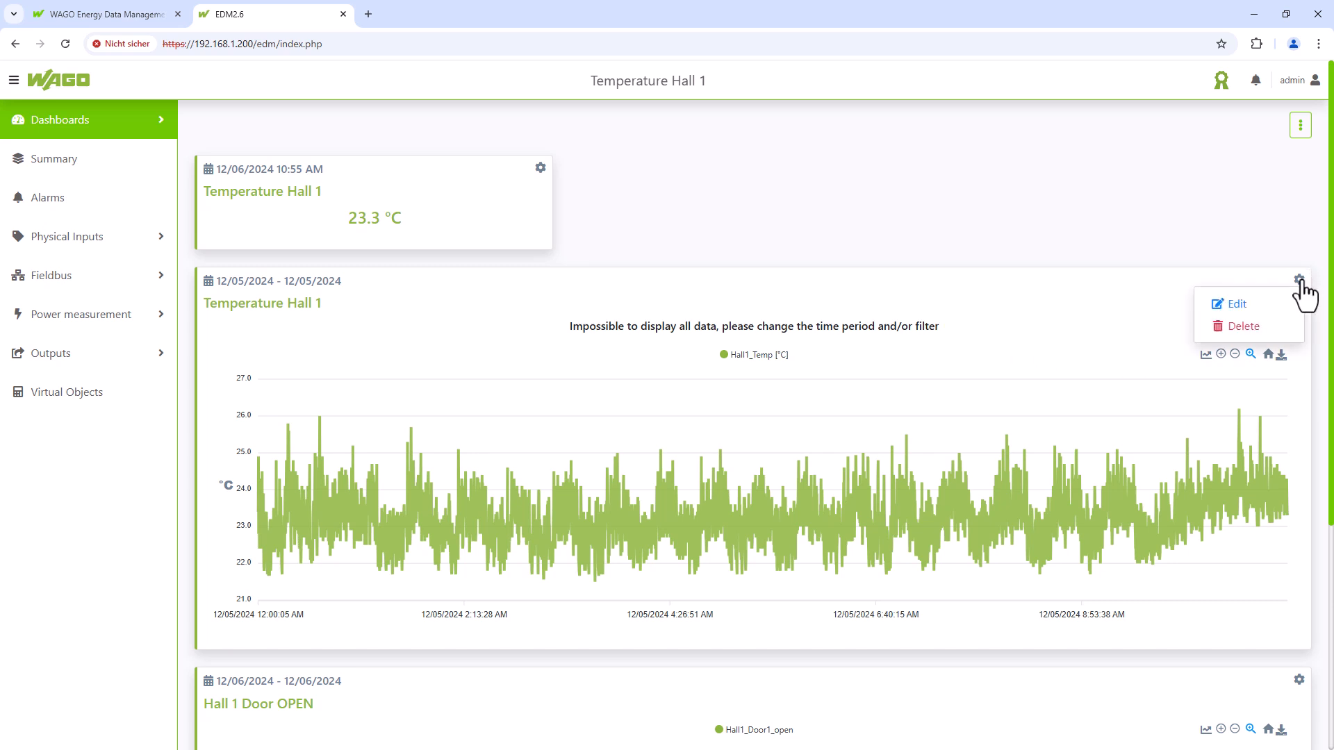
{"action": "left_click", "coordinate": [1259, 306]}
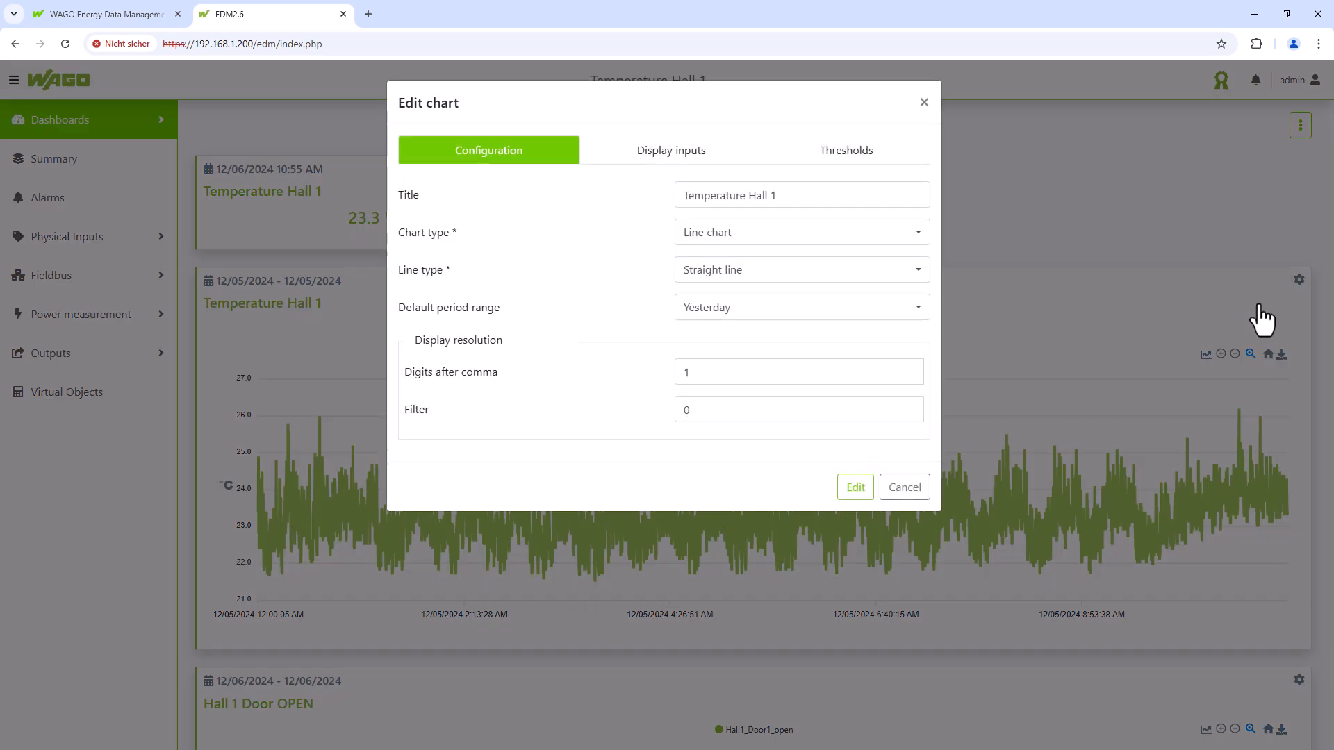
{"action": "left_click_drag", "start_coordinate": [712, 417], "coordinate": [663, 415]}
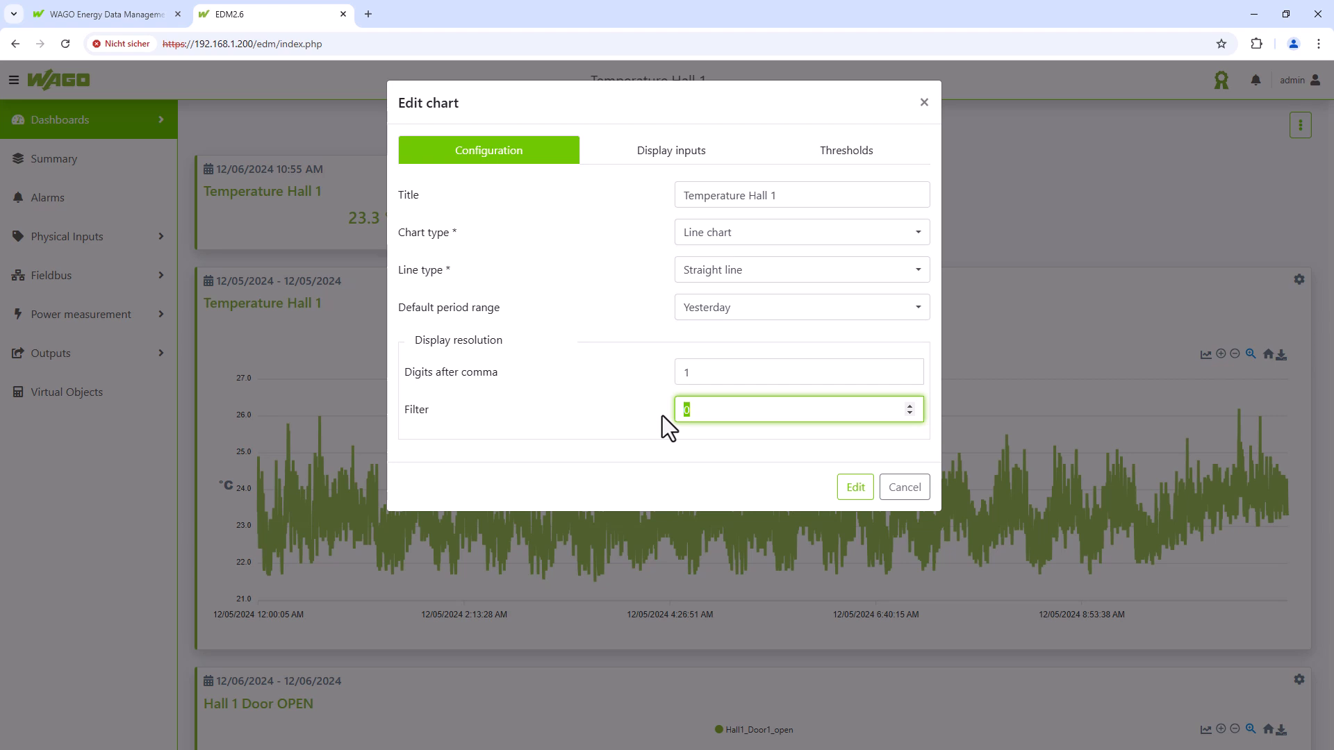
{"action": "type", "text": "1"}
{"action": "left_click", "coordinate": [856, 487]}
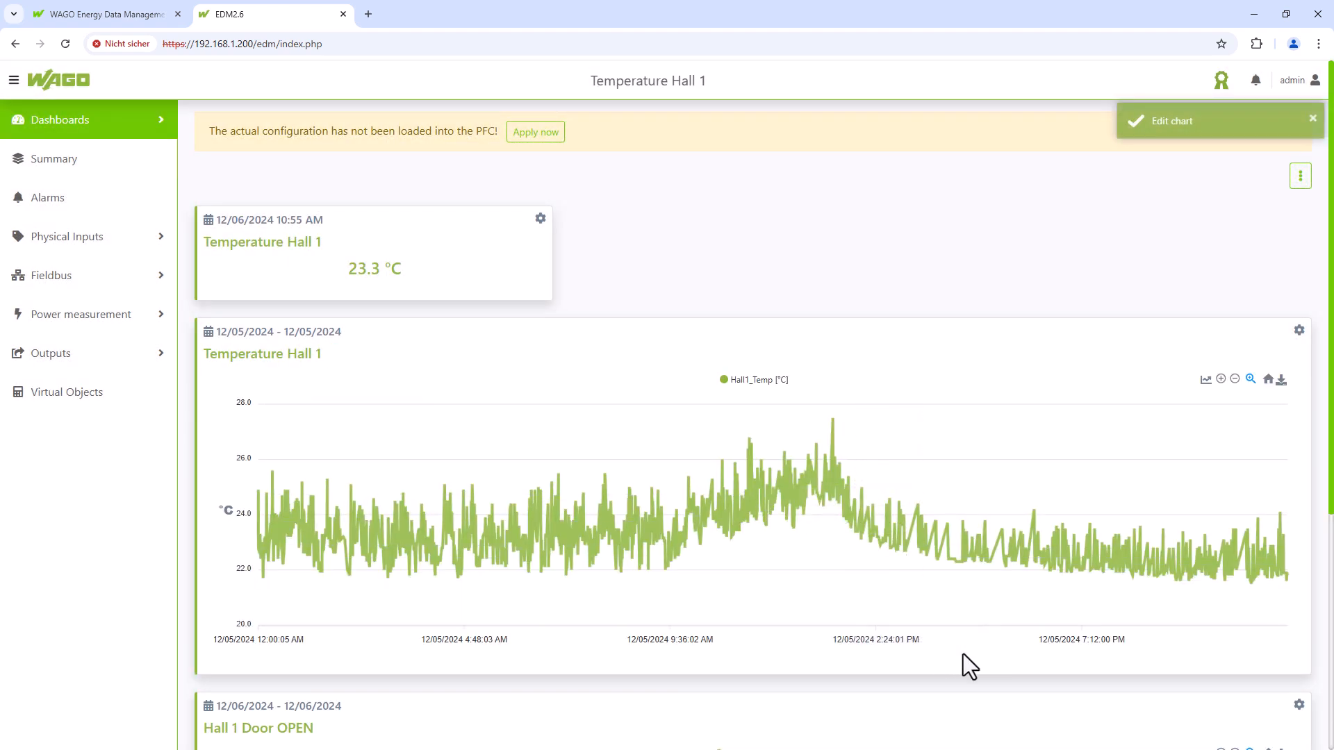
{"action": "left_click", "coordinate": [543, 137]}
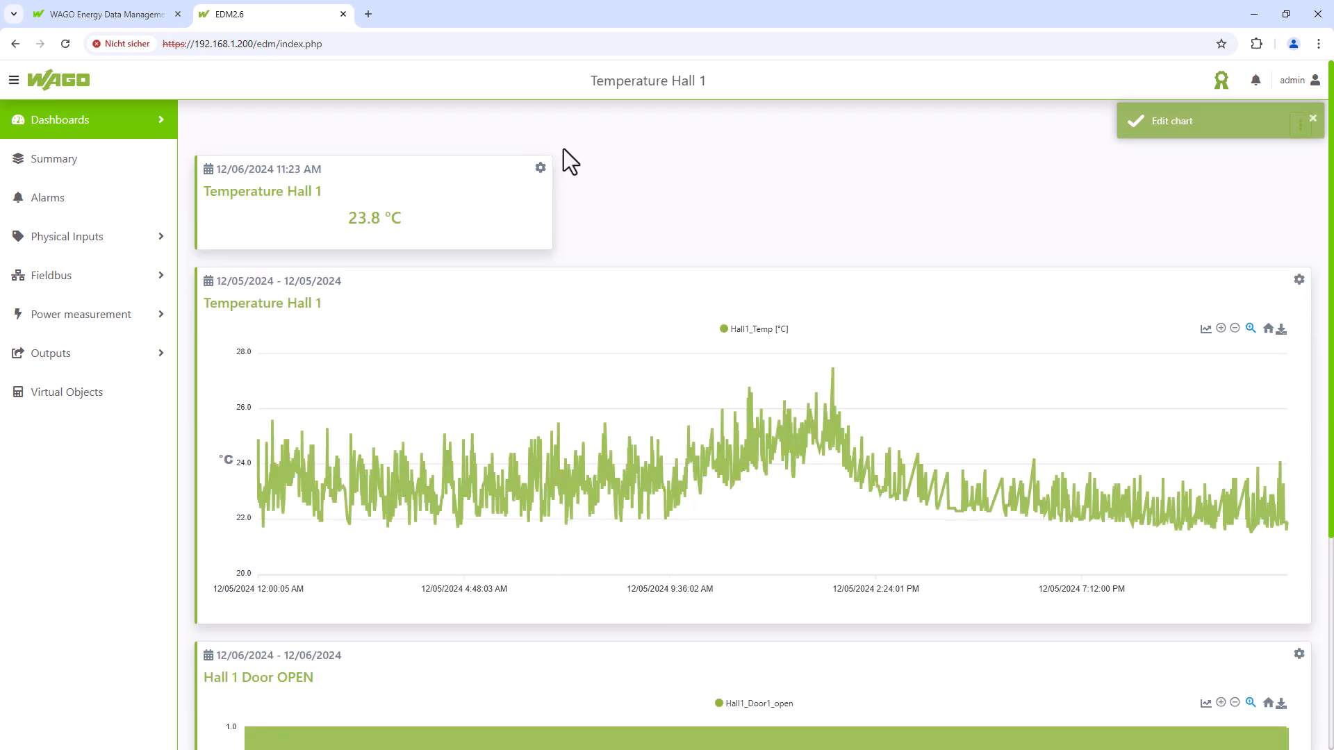
- In Settings, choose Custom display and set the theme colour to hex 3c6e11
{"action": "left_click", "coordinate": [1312, 119]}
{"action": "left_click", "coordinate": [1298, 83]}
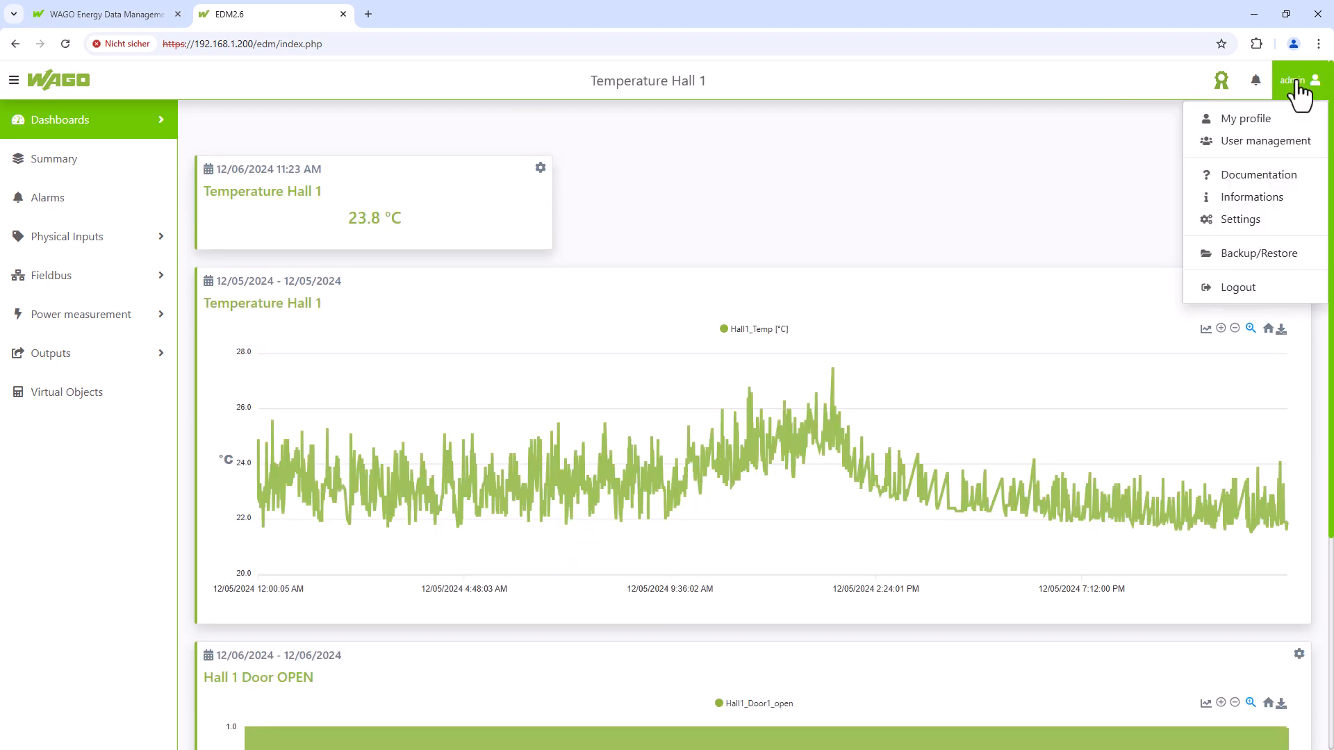
{"action": "left_click", "coordinate": [1258, 219]}
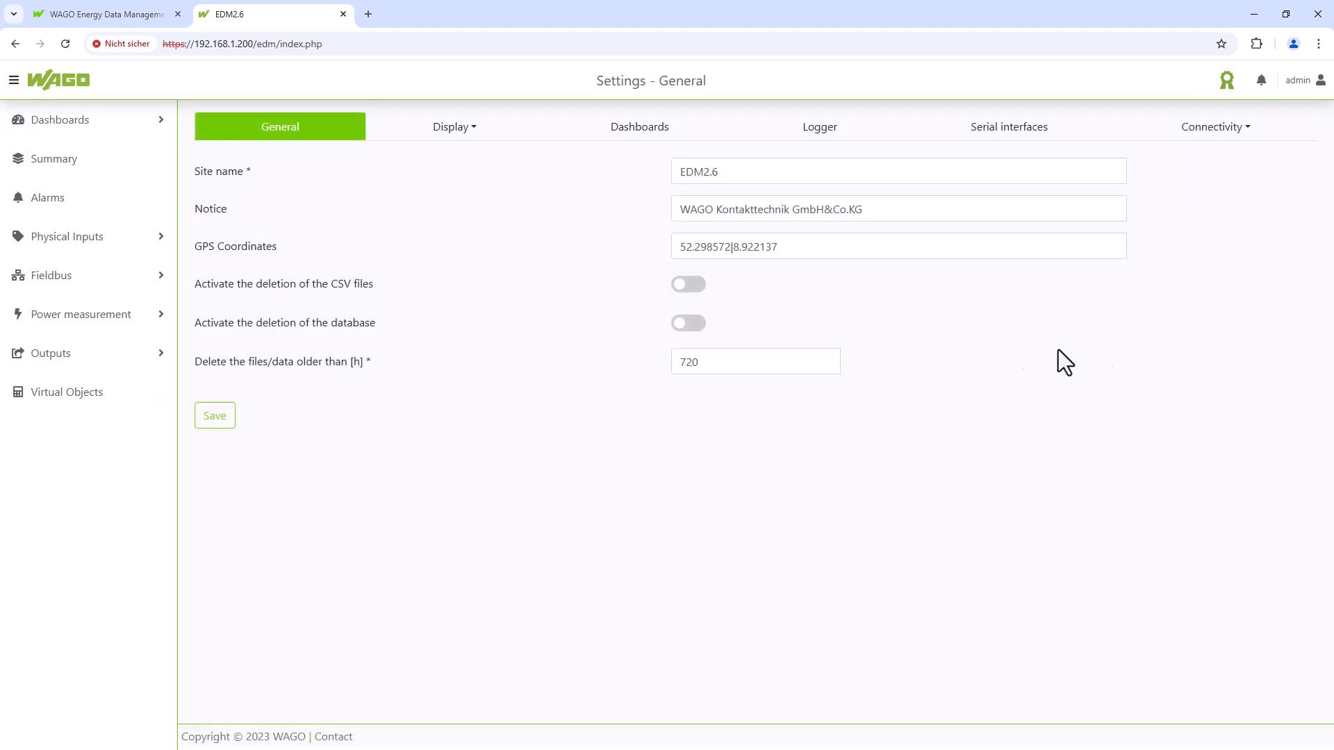
{"action": "left_click", "coordinate": [458, 129]}
{"action": "left_click", "coordinate": [430, 182]}
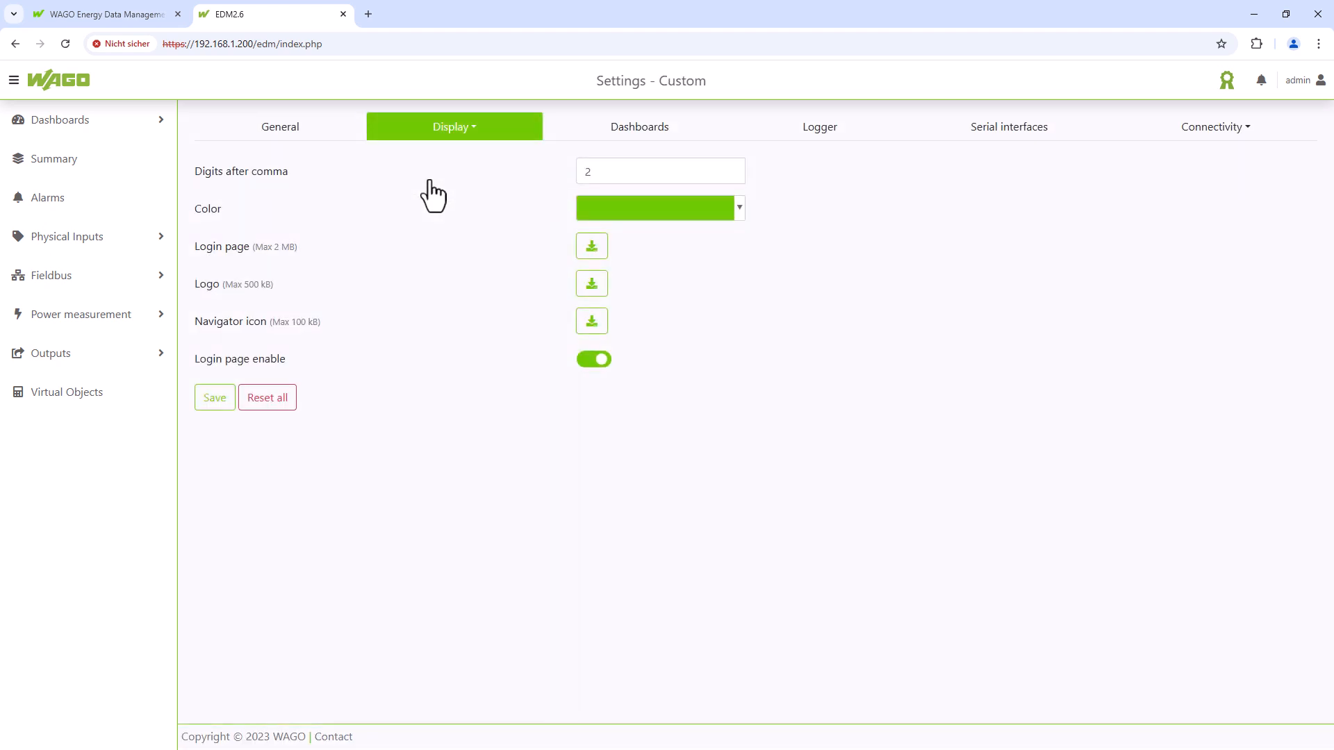
{"action": "left_click", "coordinate": [739, 208]}
{"action": "left_click", "coordinate": [659, 354]}
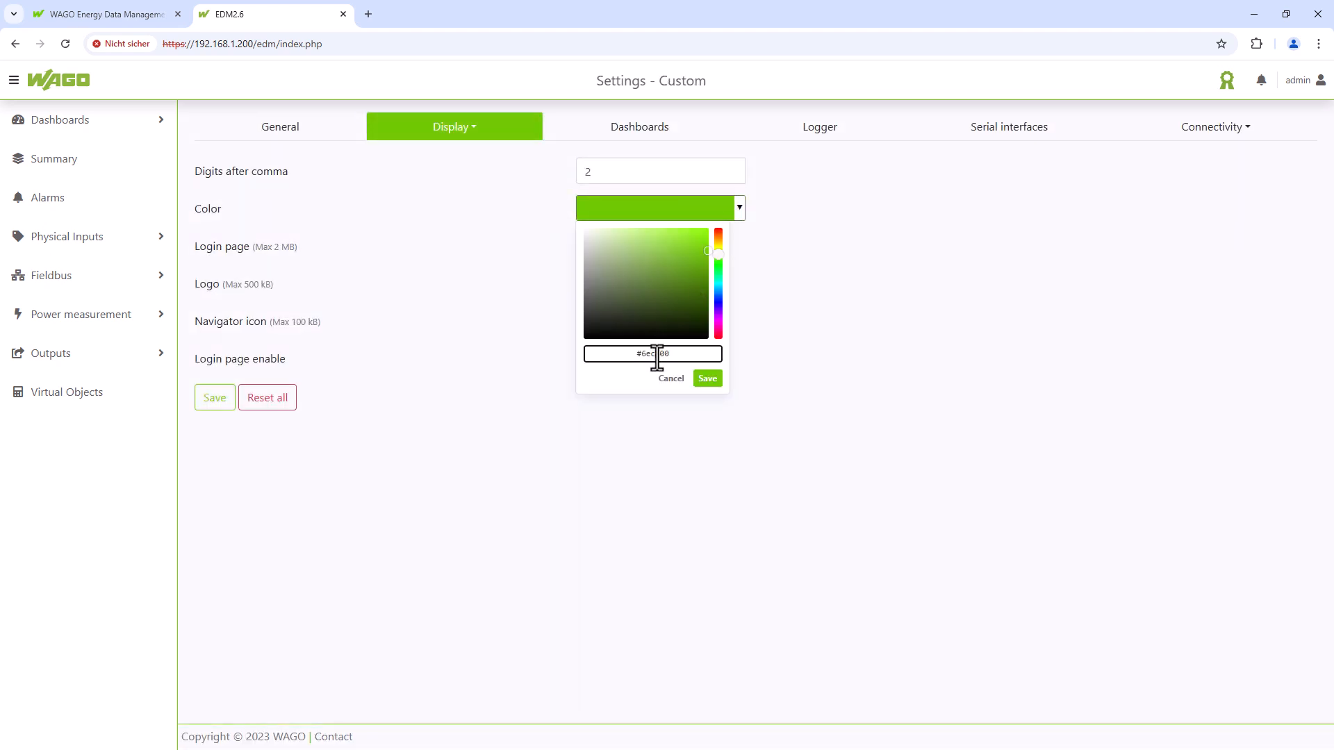
{"action": "key", "text": "BackSpace"}
{"action": "key", "text": "BackSpace"}
{"action": "key", "text": "BackSpace"}
{"action": "key", "text": "BackSpace"}
{"action": "key", "text": "BackSpace"}
{"action": "key", "text": "BackSpace"}
{"action": "type", "text": "3c6e11"}
{"action": "left_click", "coordinate": [707, 378]}
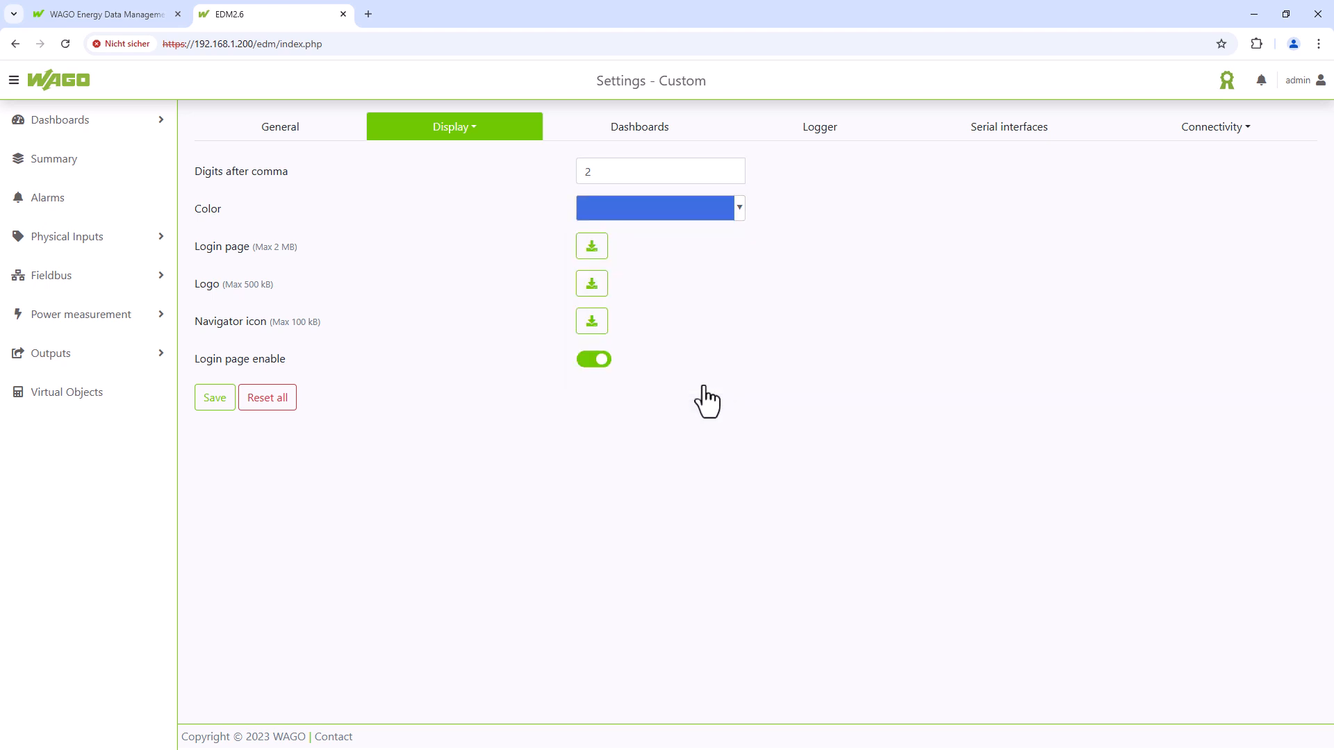
- Save and confirm the display settings, then open the Temperature Hall 1 dashboard
{"action": "left_click", "coordinate": [217, 402]}
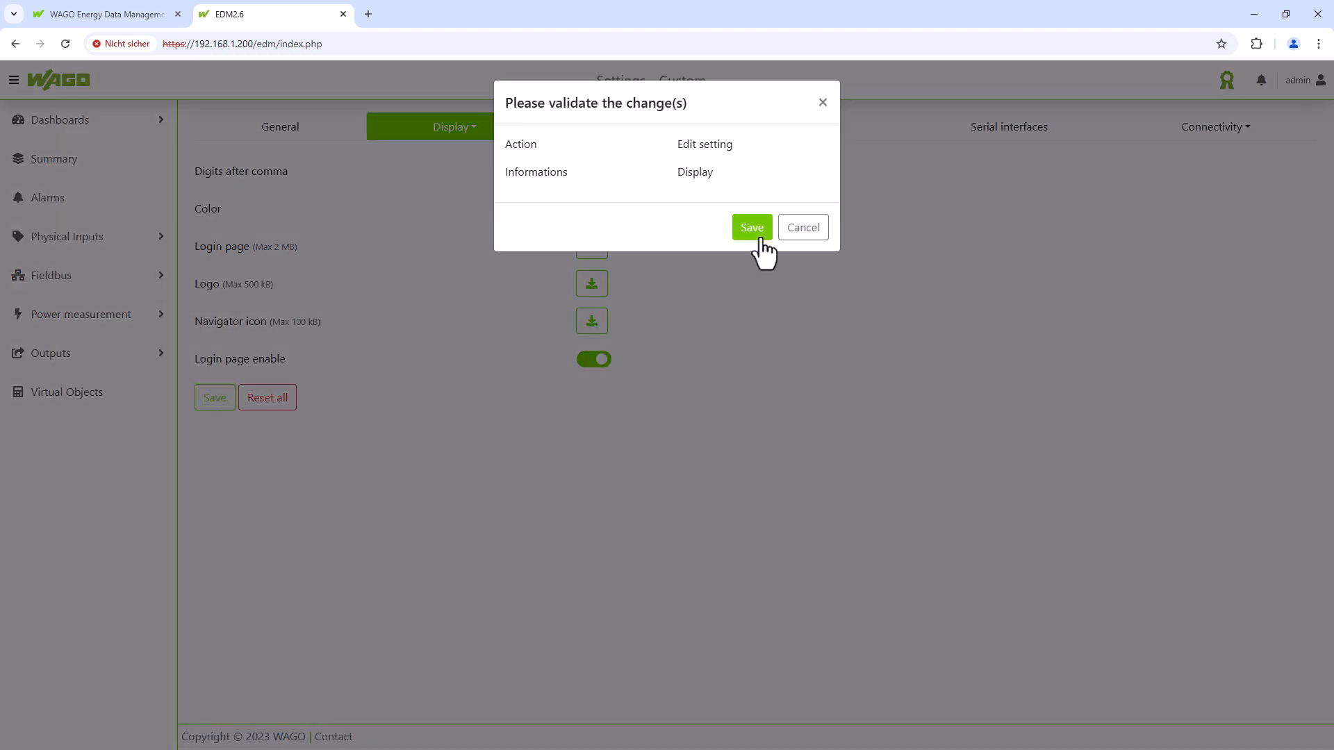
{"action": "left_click", "coordinate": [752, 229]}
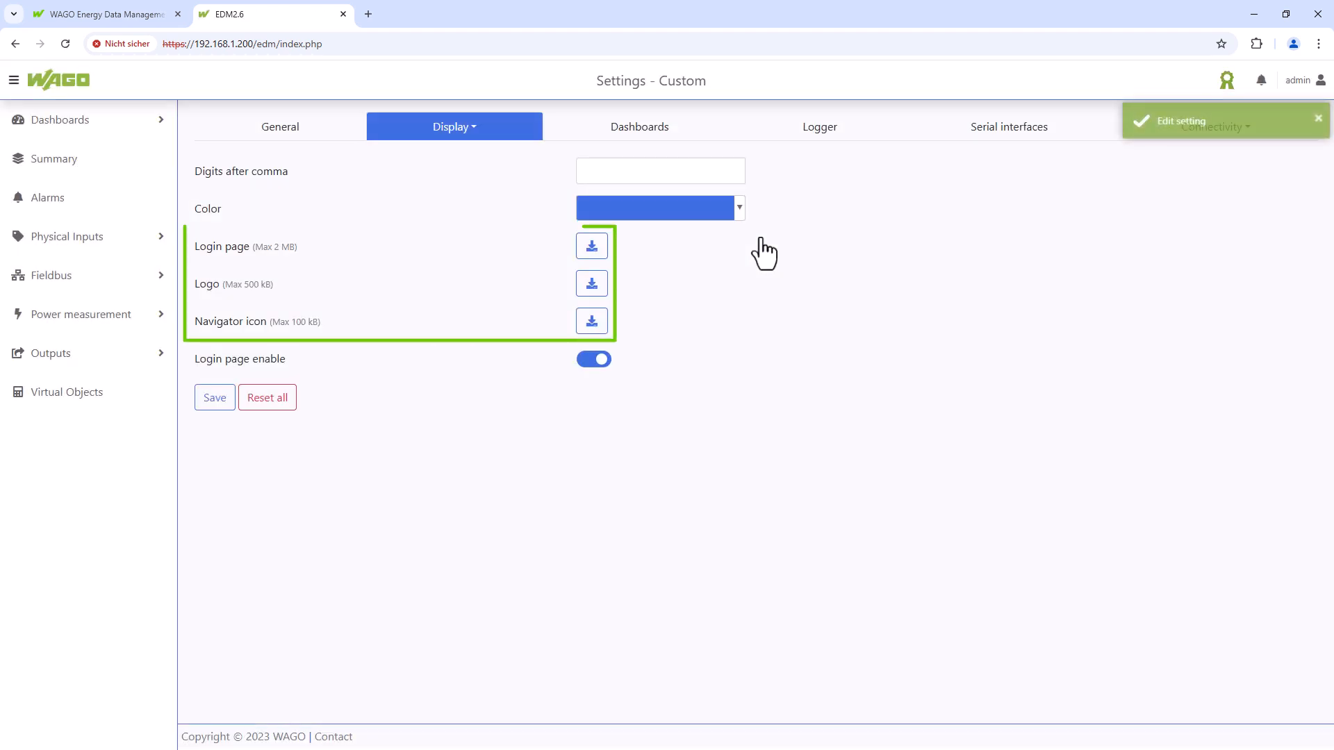
{"action": "left_click", "coordinate": [136, 118]}
{"action": "left_click", "coordinate": [122, 162]}
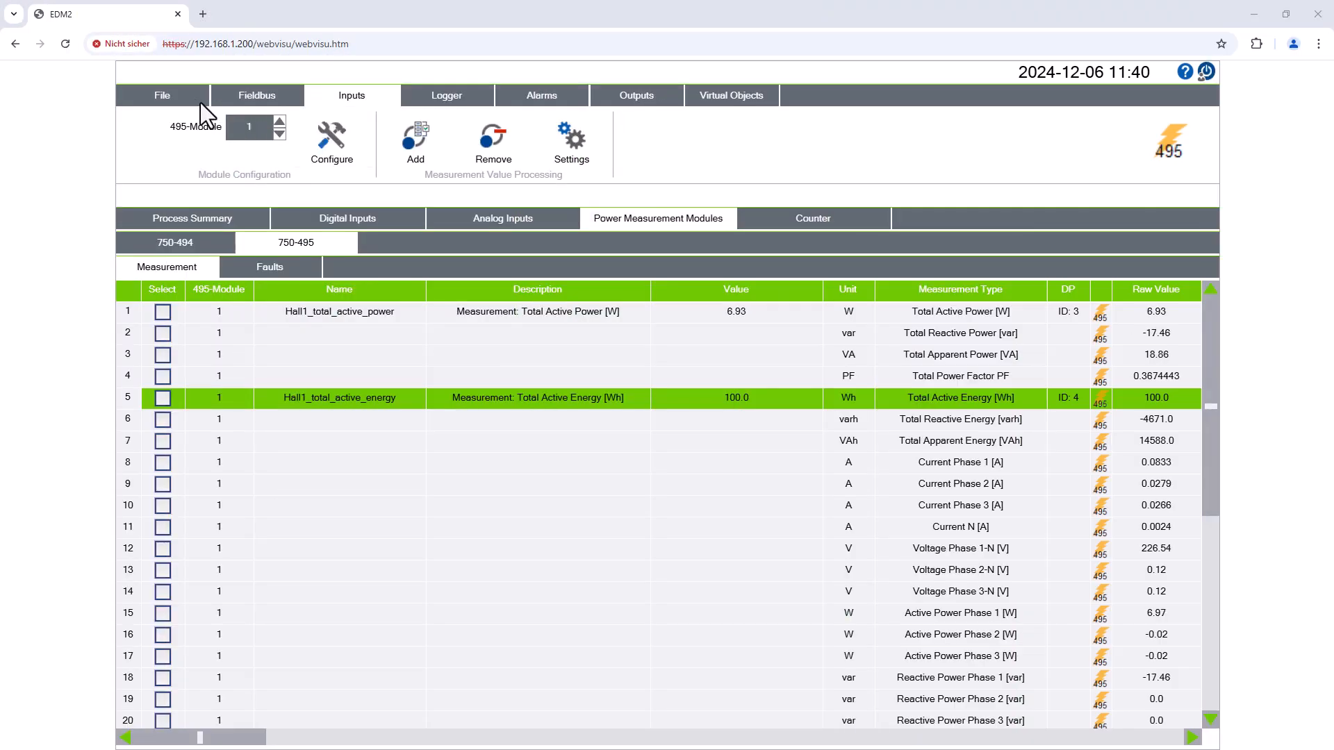
- Delete all visualization user accounts, then open EDM Visualization via the local network
{"action": "left_click", "coordinate": [184, 96]}
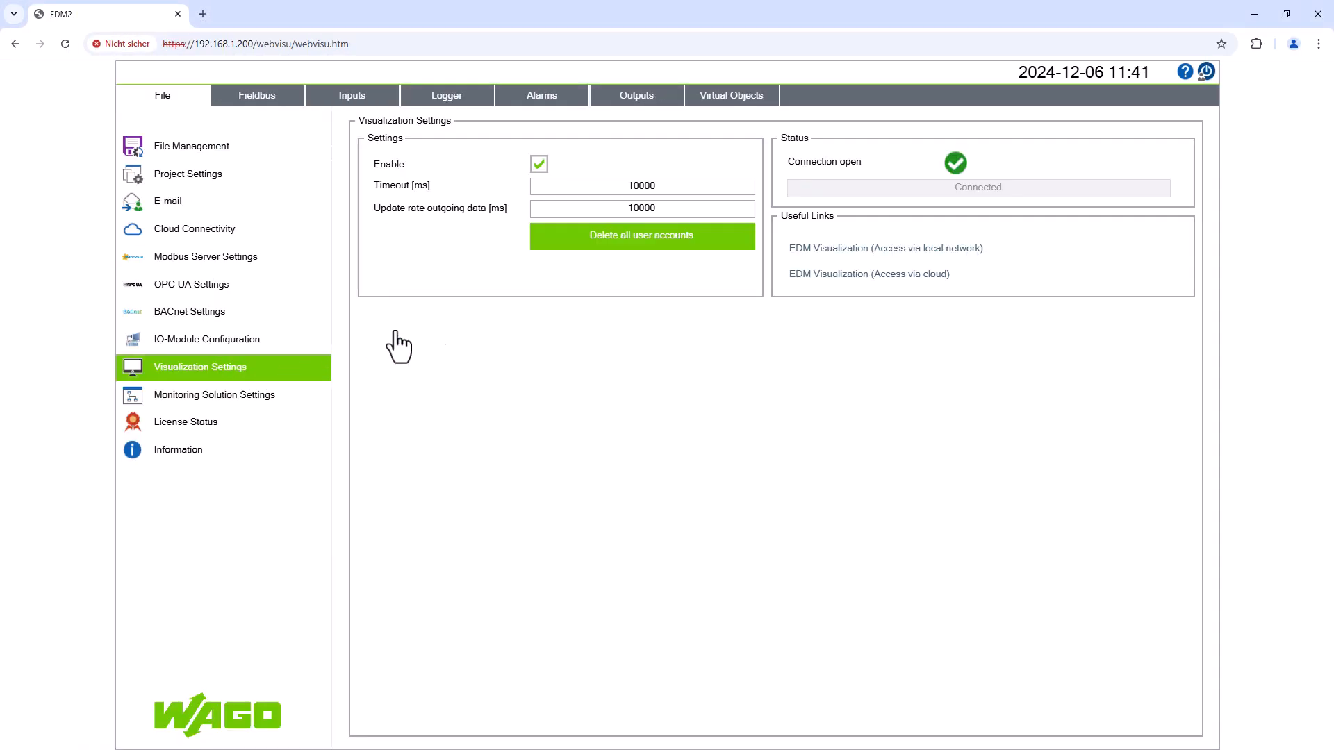
{"action": "left_click", "coordinate": [655, 241]}
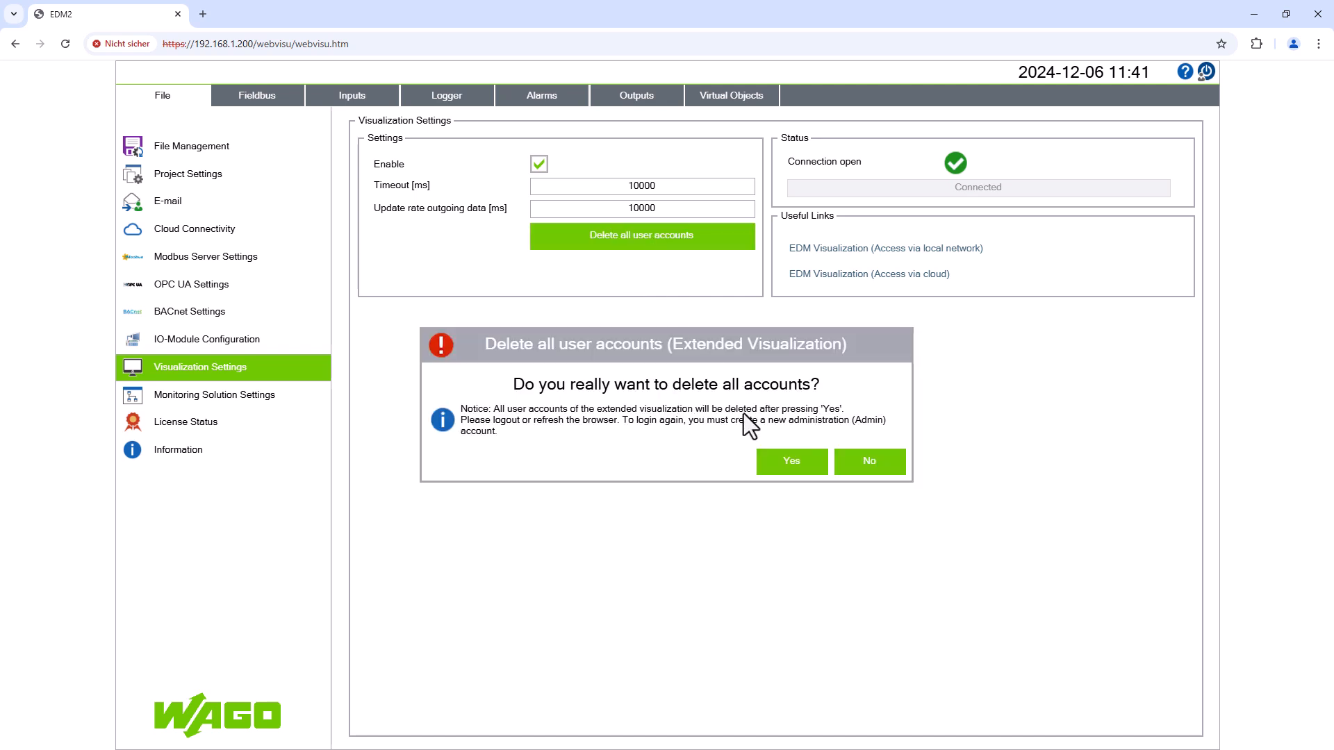
{"action": "left_click", "coordinate": [791, 465]}
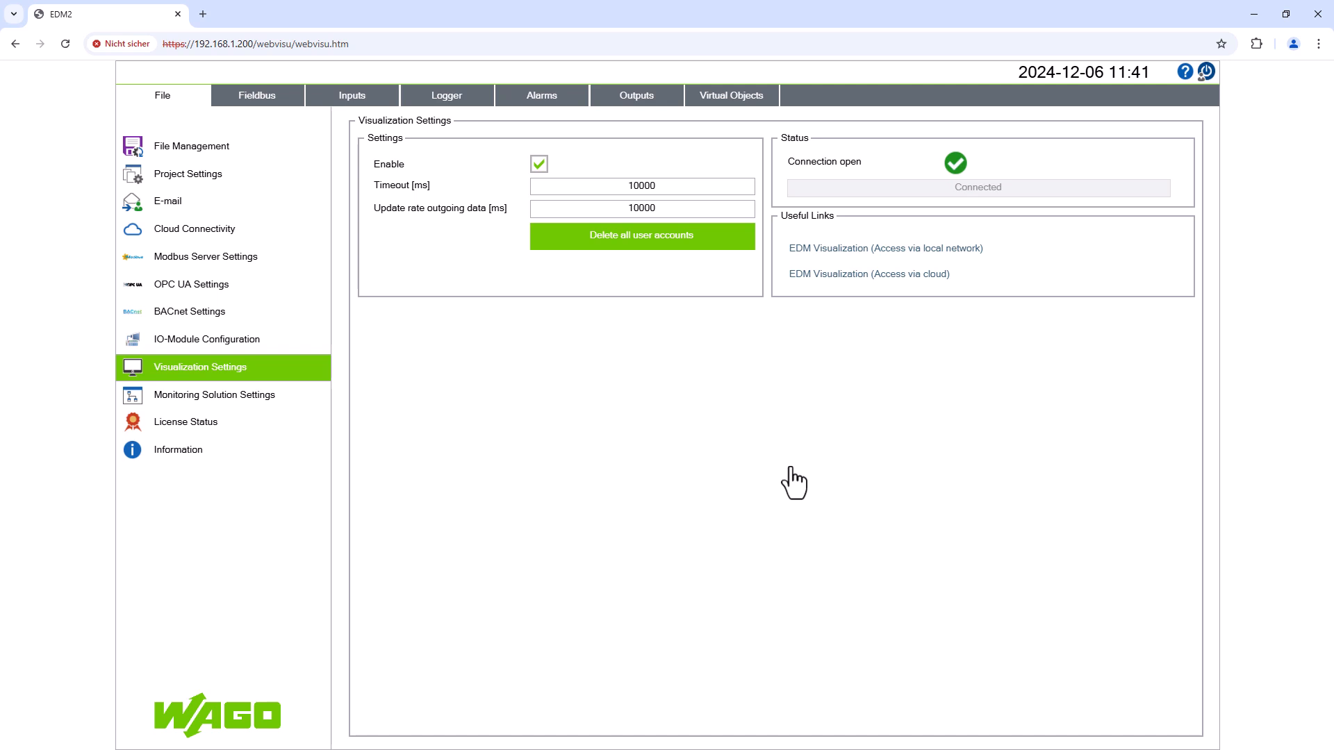
{"action": "left_click", "coordinate": [873, 251]}
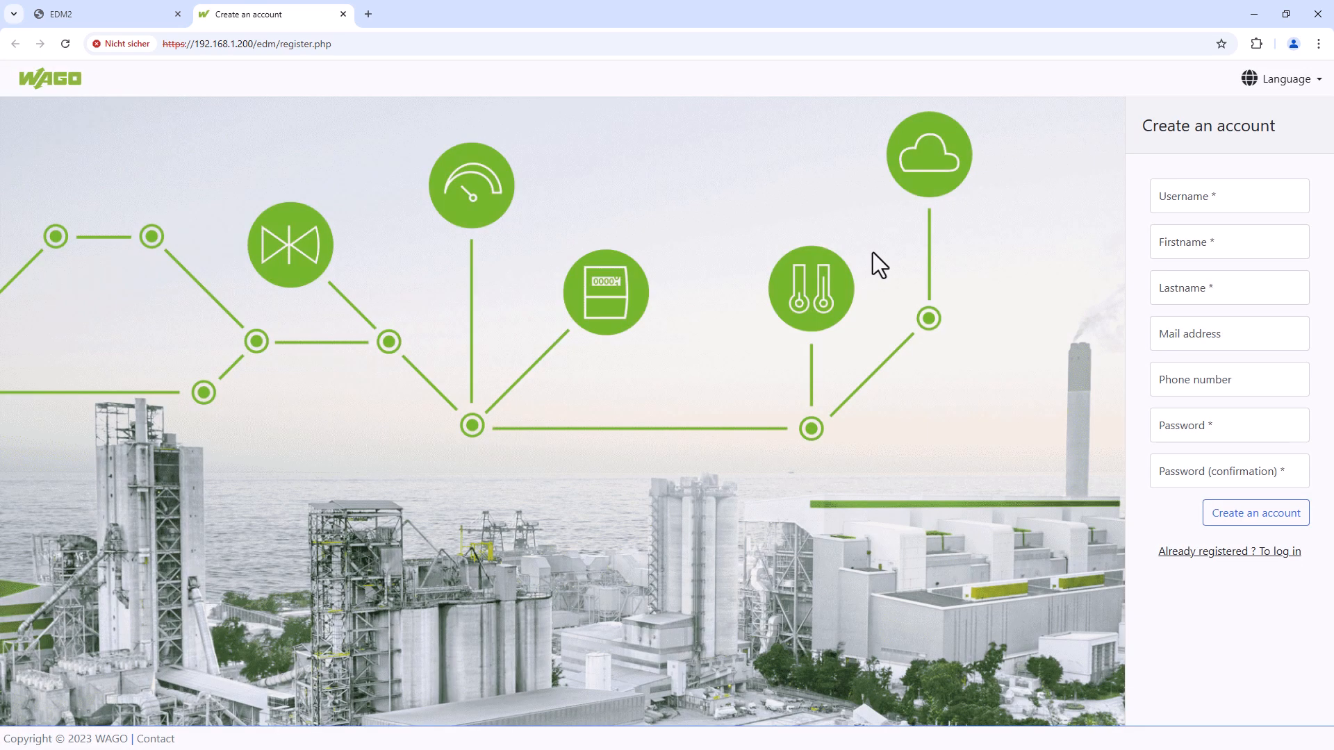
- Create the 'admin' account with first name, last name and a confirmed password
{"action": "left_click", "coordinate": [1208, 203]}
{"action": "left_click", "coordinate": [1229, 234]}
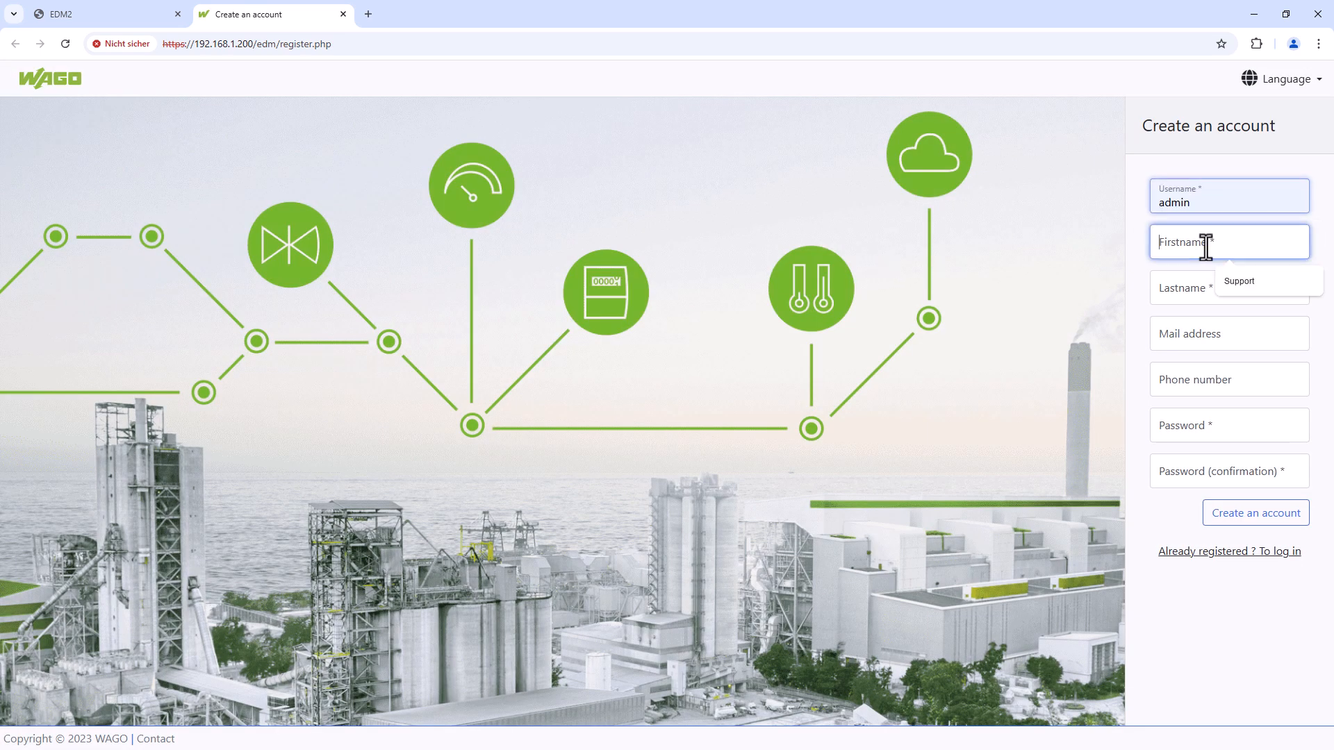
{"action": "left_click", "coordinate": [1206, 247]}
{"action": "left_click", "coordinate": [1249, 290]}
{"action": "left_click", "coordinate": [1185, 298]}
{"action": "left_click", "coordinate": [1236, 327]}
{"action": "left_click", "coordinate": [1217, 427]}
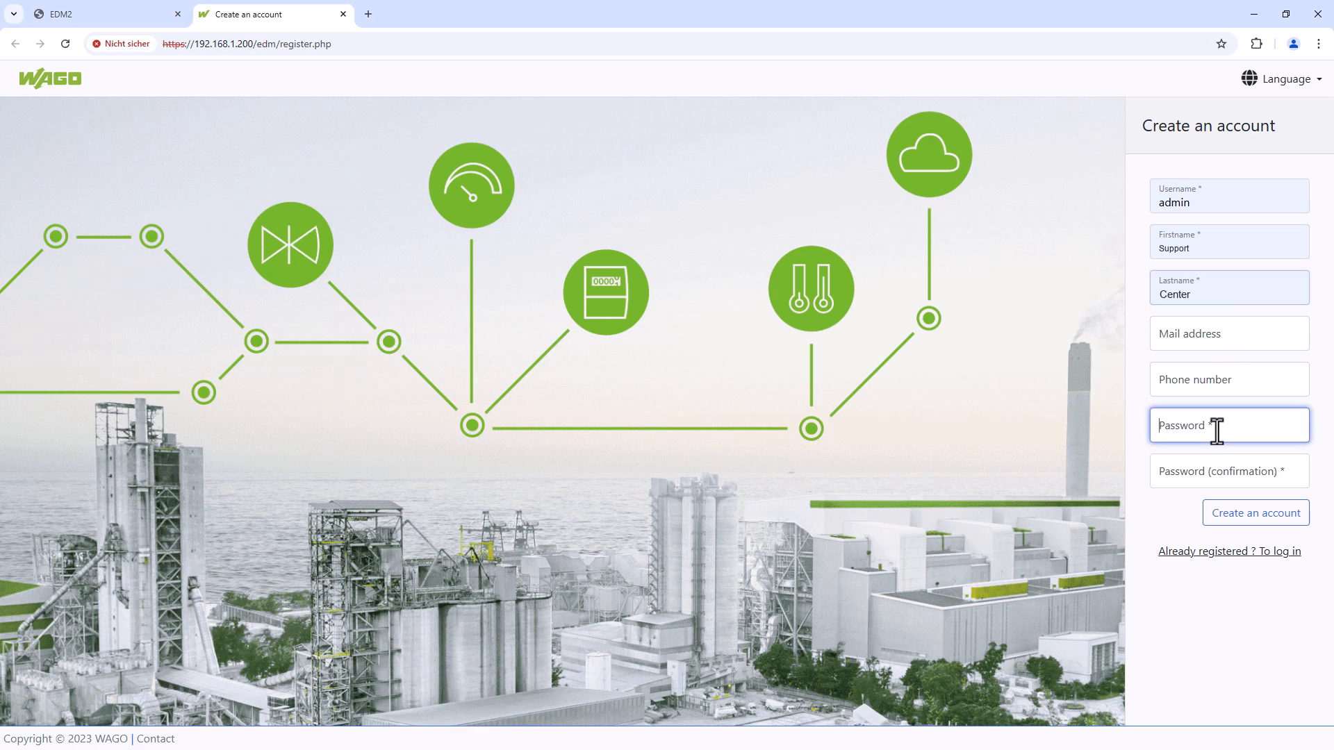
{"action": "type", "text": "1234"}
{"action": "left_click", "coordinate": [1203, 472]}
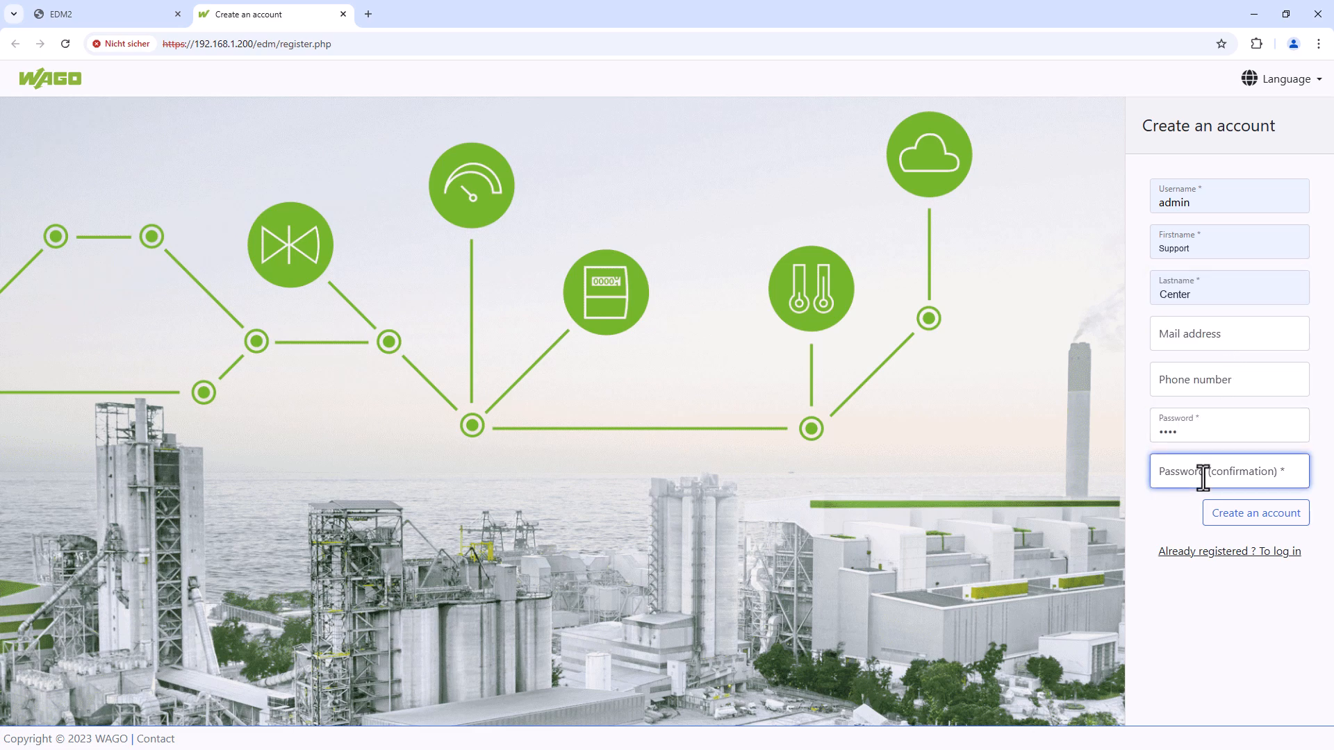
{"action": "type", "text": "1234"}
{"action": "left_click", "coordinate": [1273, 513]}
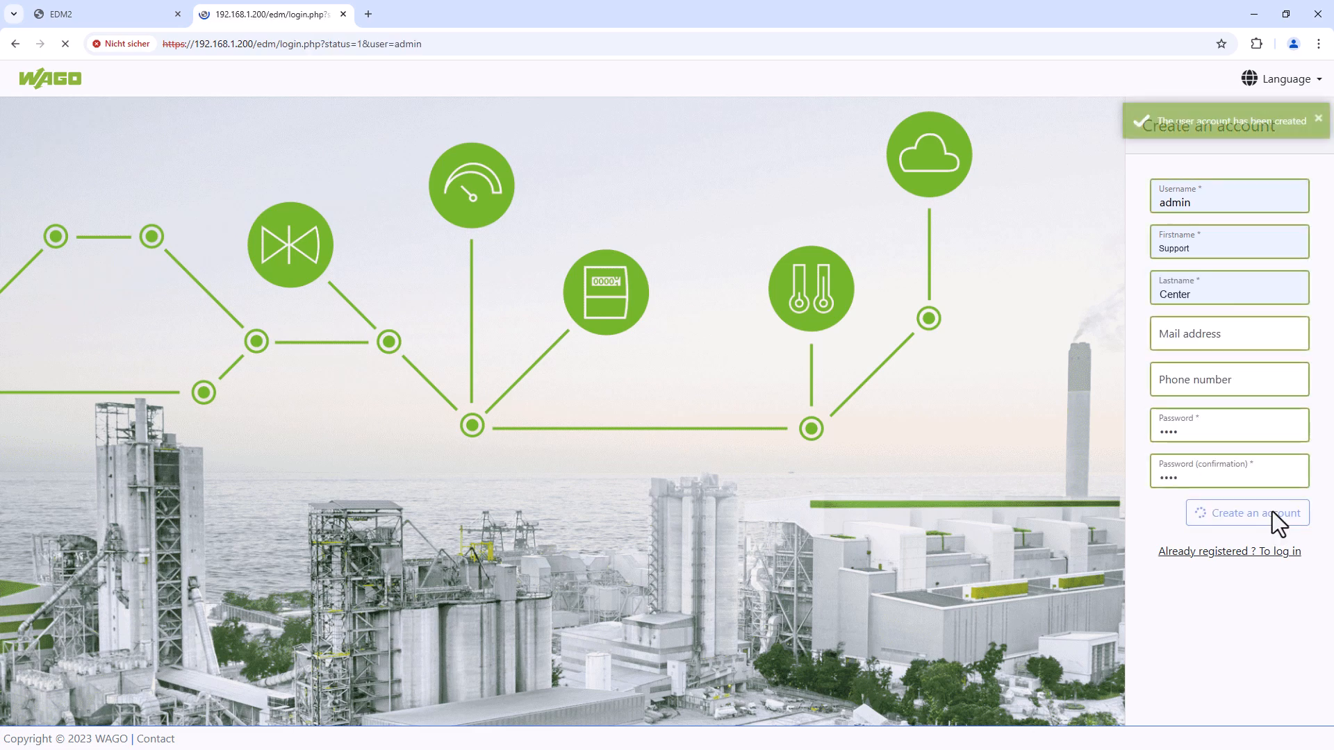
- Log in as admin with the new password and expand the Dashboards list
{"action": "left_click", "coordinate": [1209, 242]}
{"action": "type", "text": "1234"}
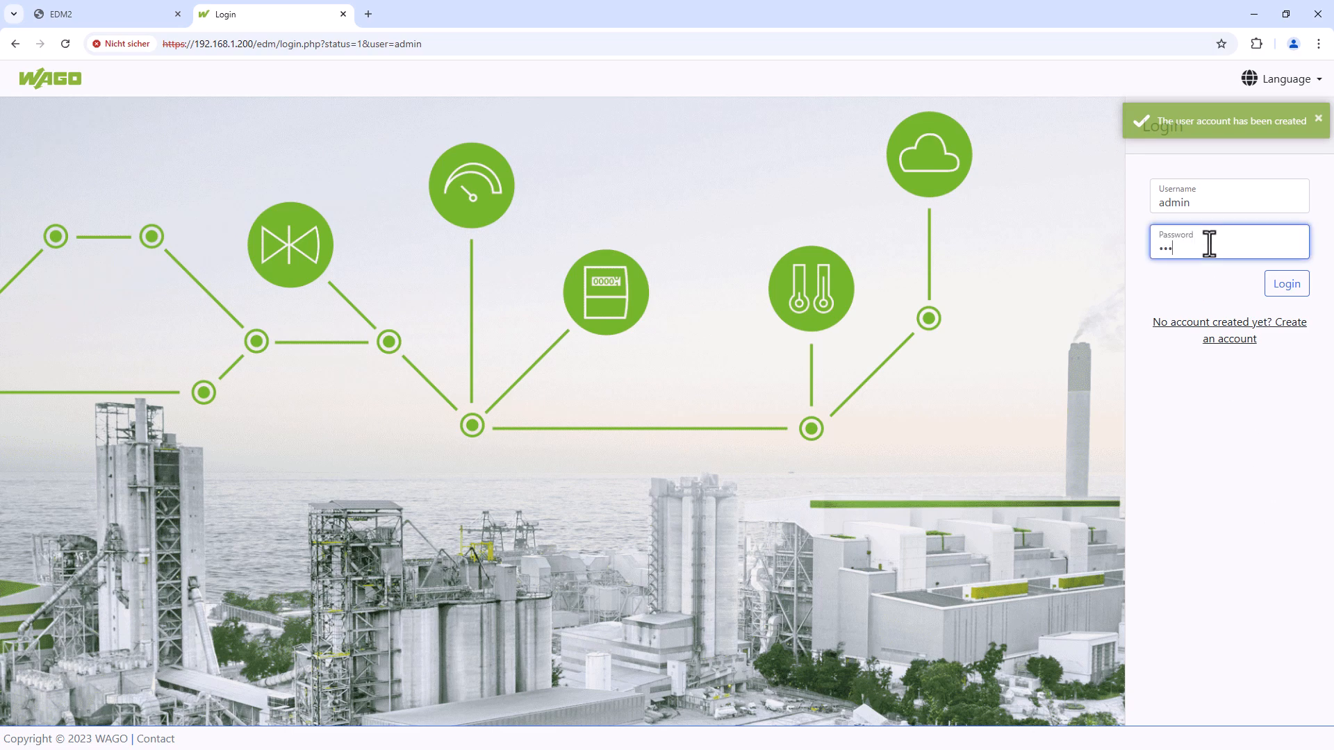
{"action": "left_click", "coordinate": [1287, 283]}
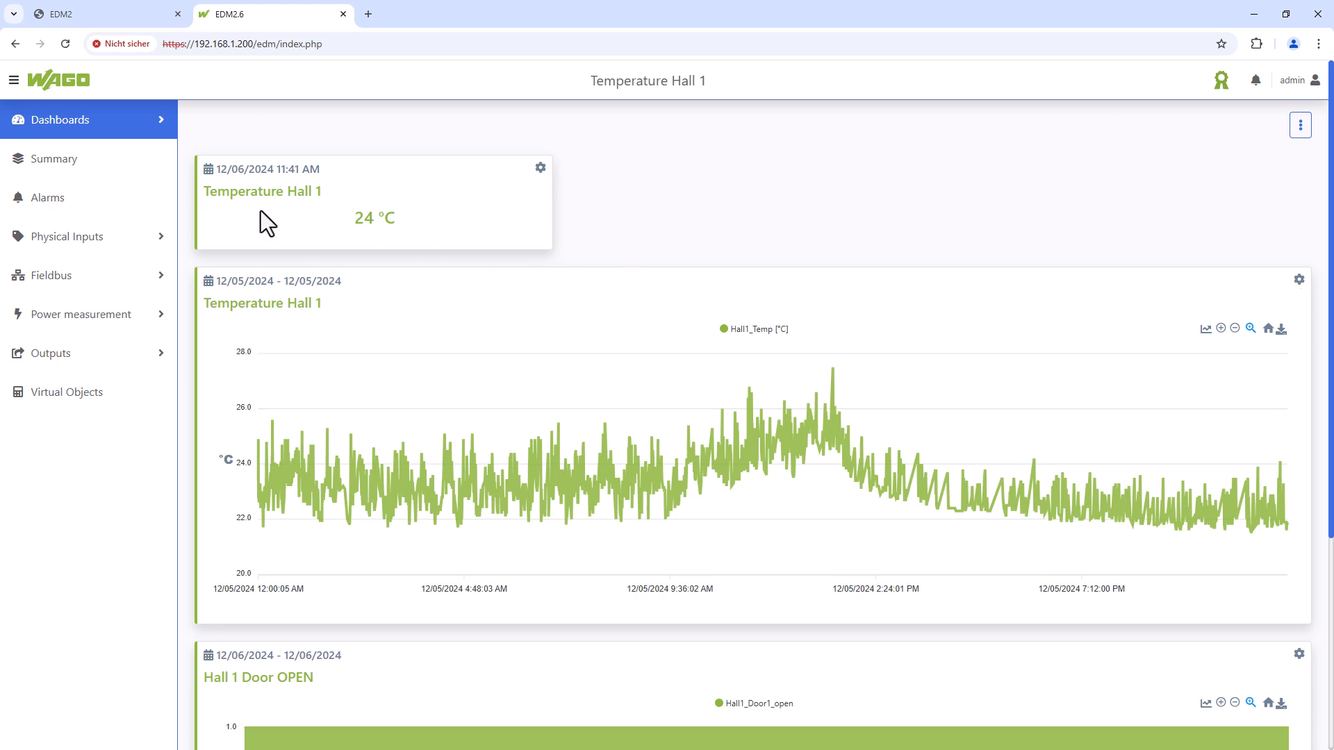
{"action": "left_click", "coordinate": [157, 134]}
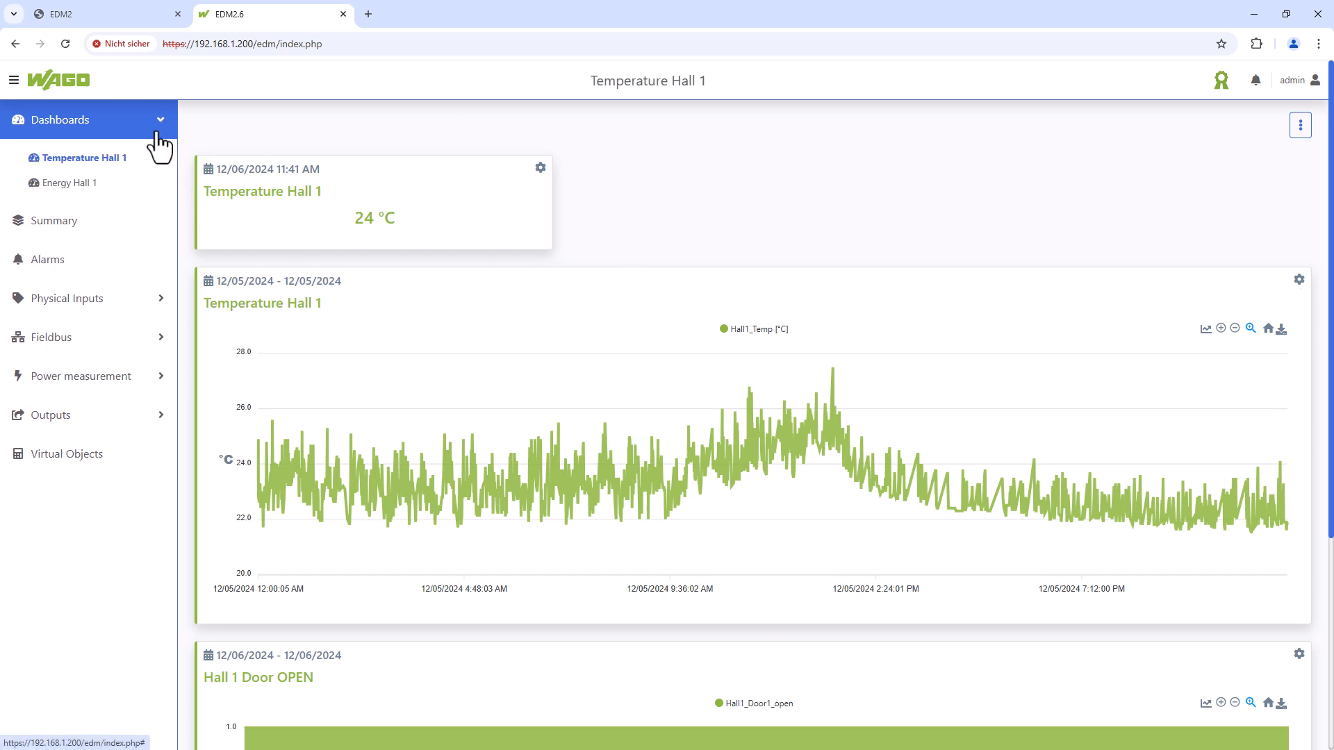